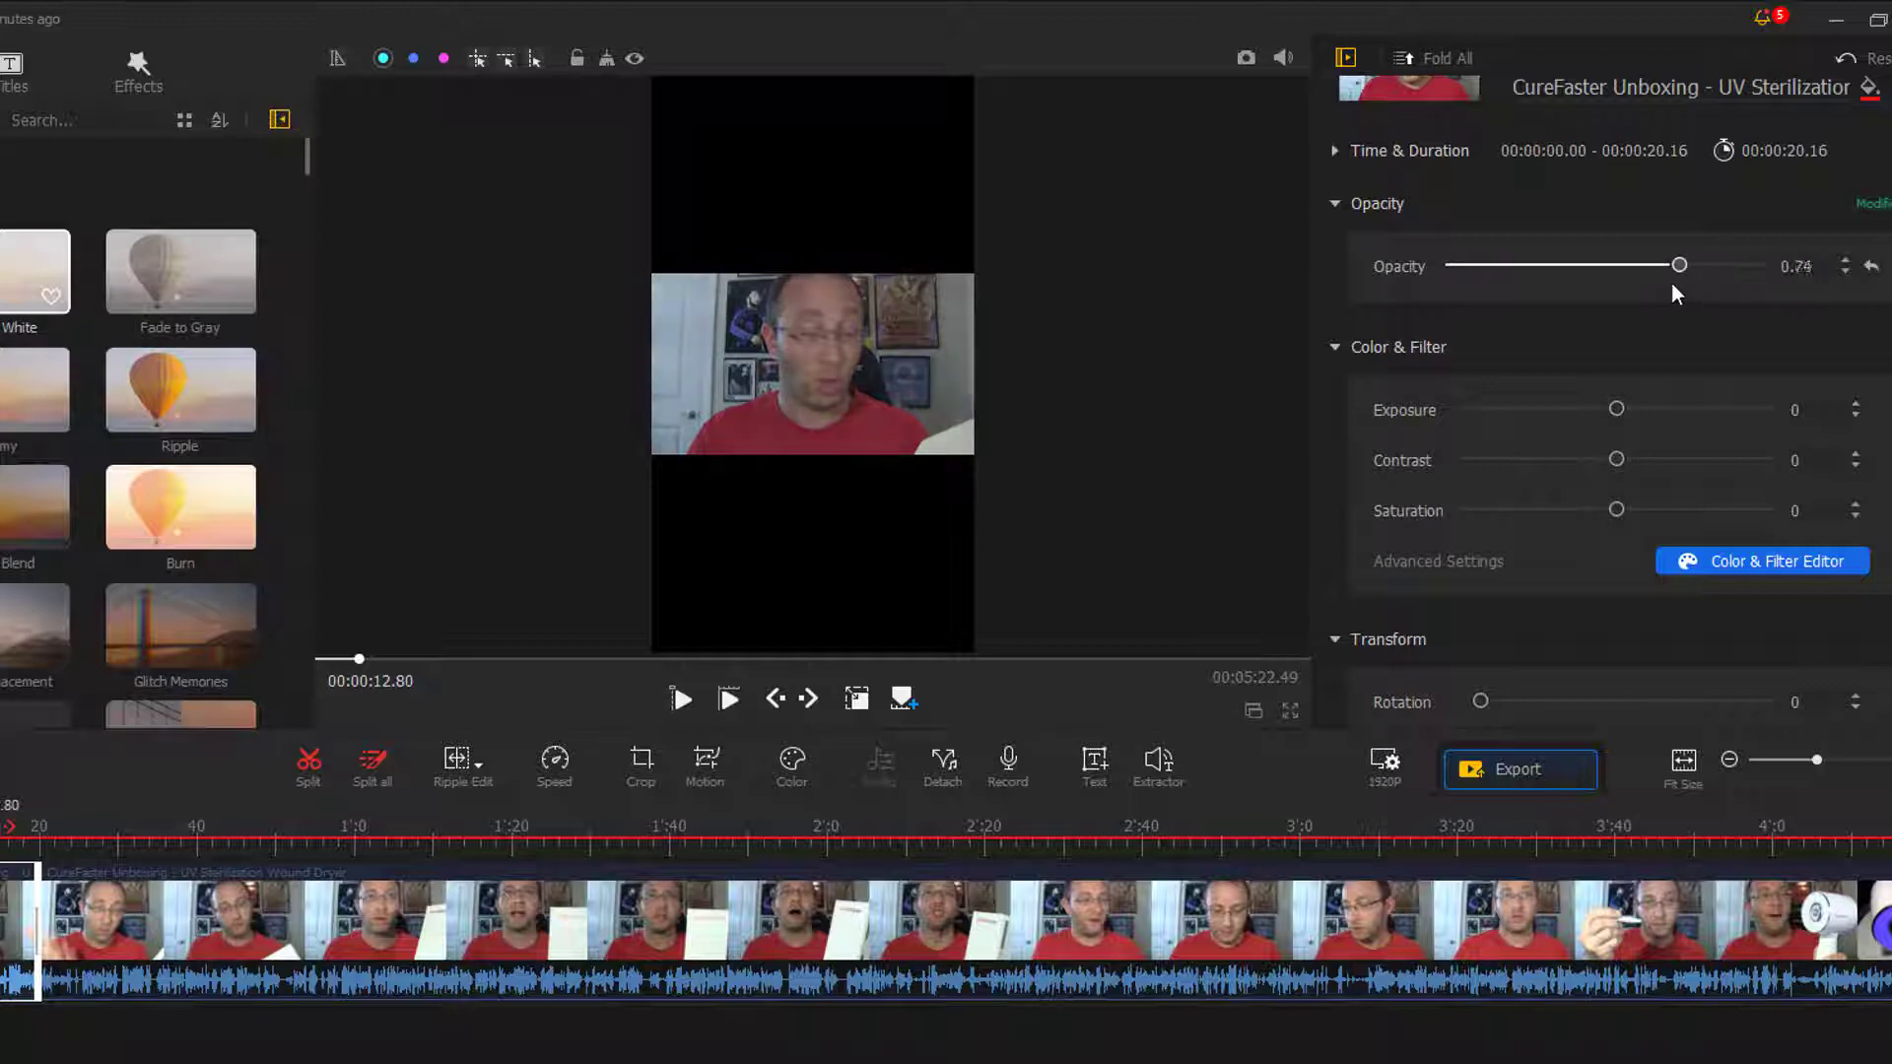
- Try the Travel2 filter and a cake-thumbnail filter on the selected clip in the Color & Filter Editor
scroll(1616, 364, down, 3)
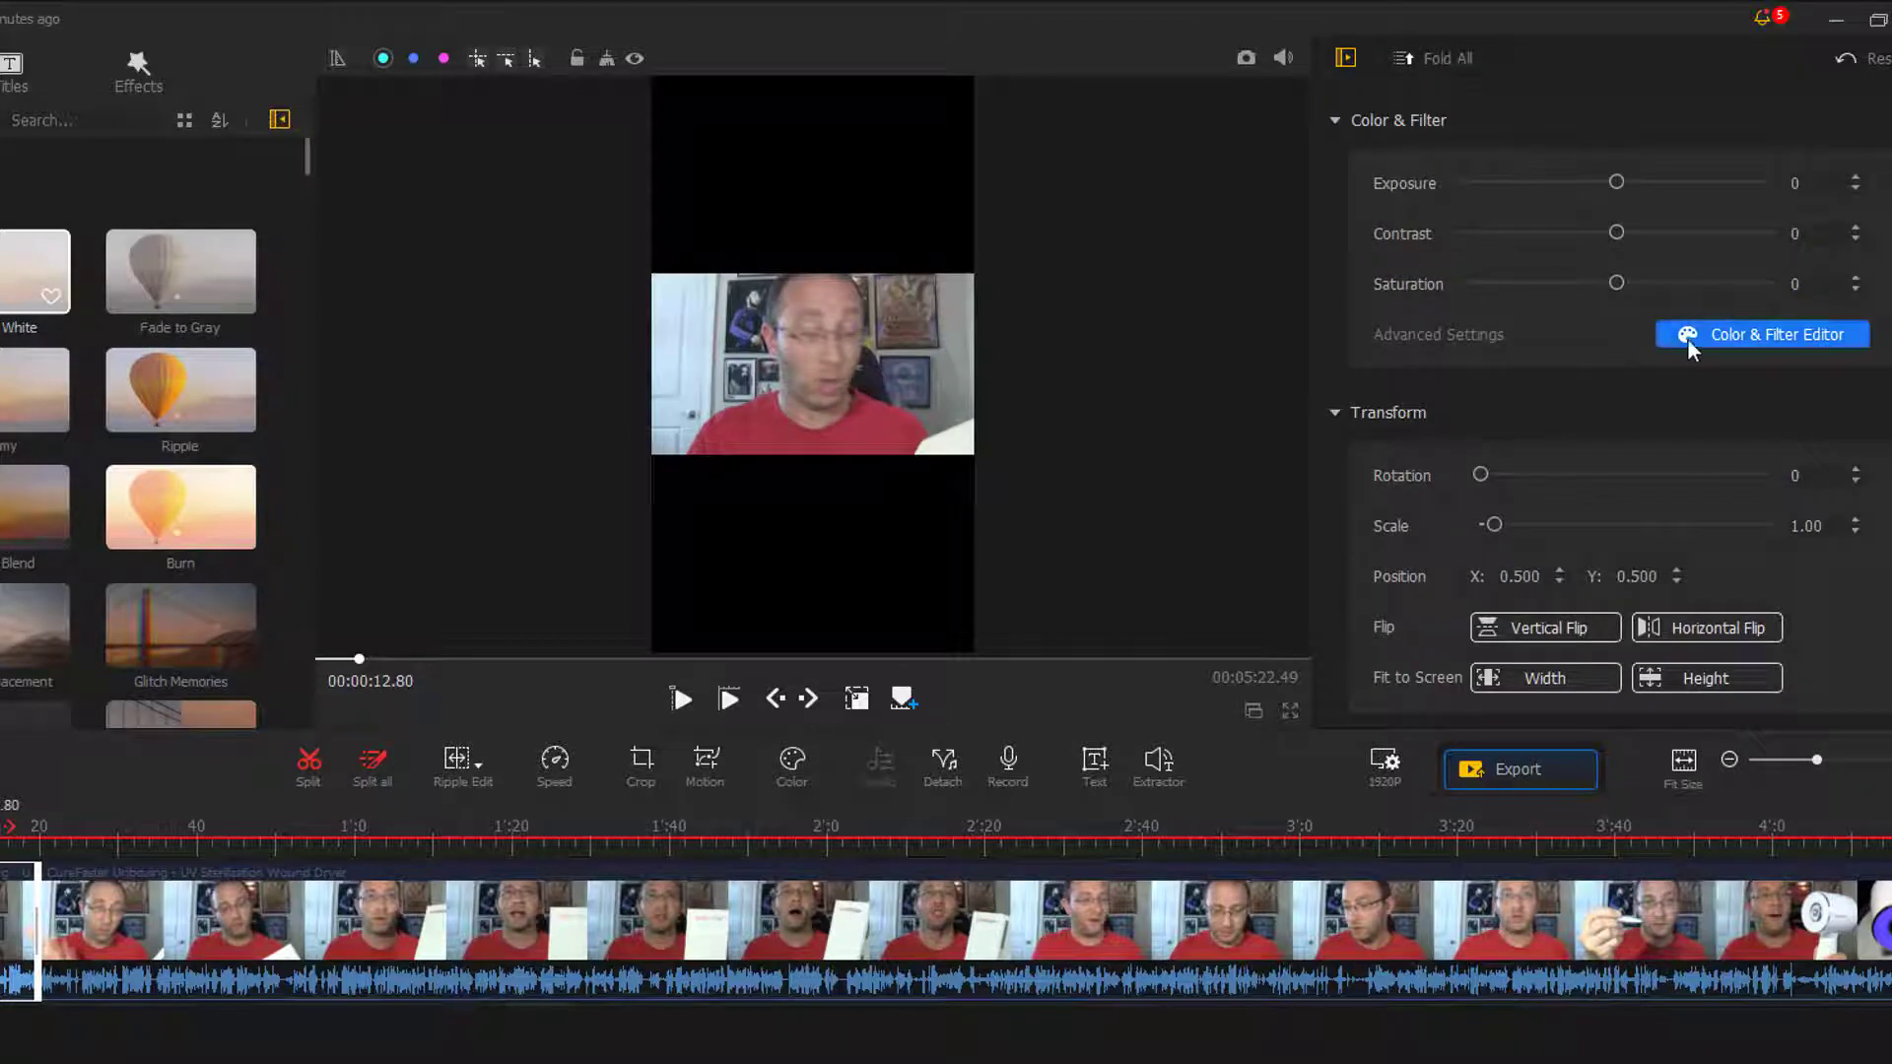
click(1783, 335)
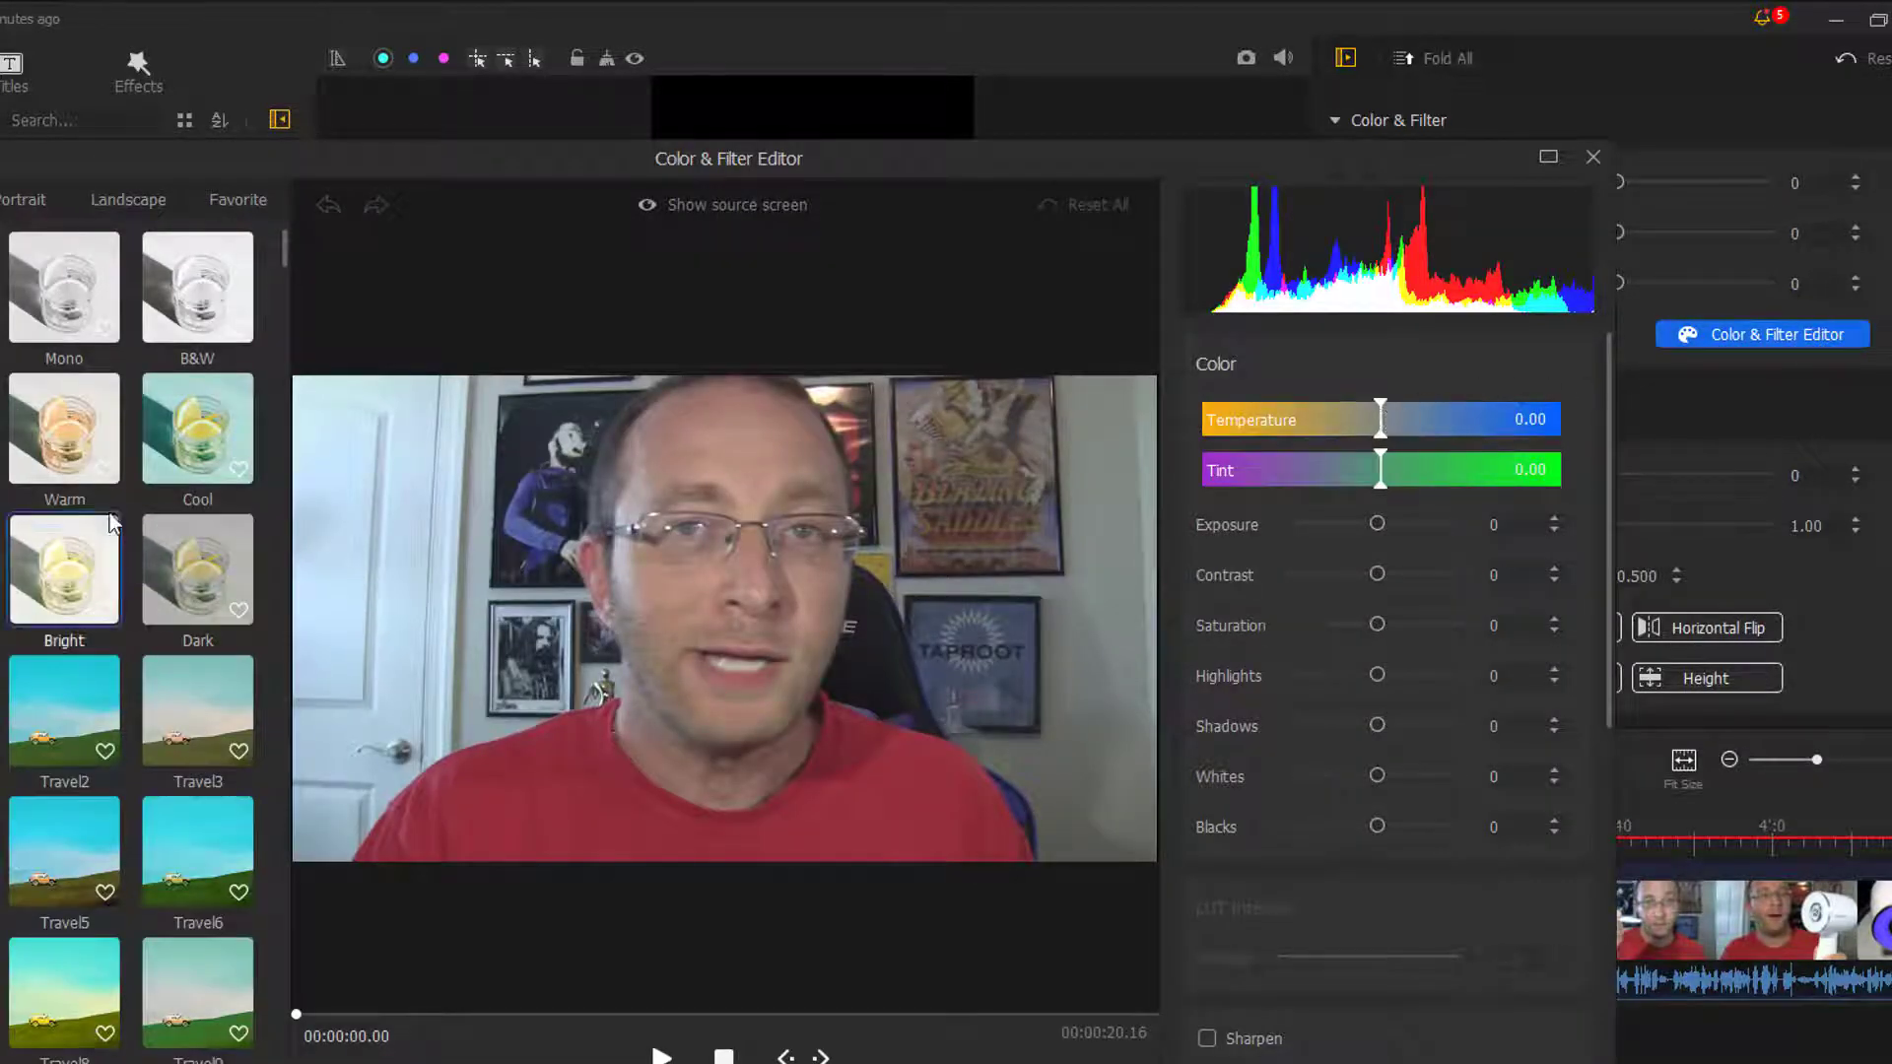
scroll(148, 448, down, 1)
scroll(148, 448, down, 1)
click(71, 576)
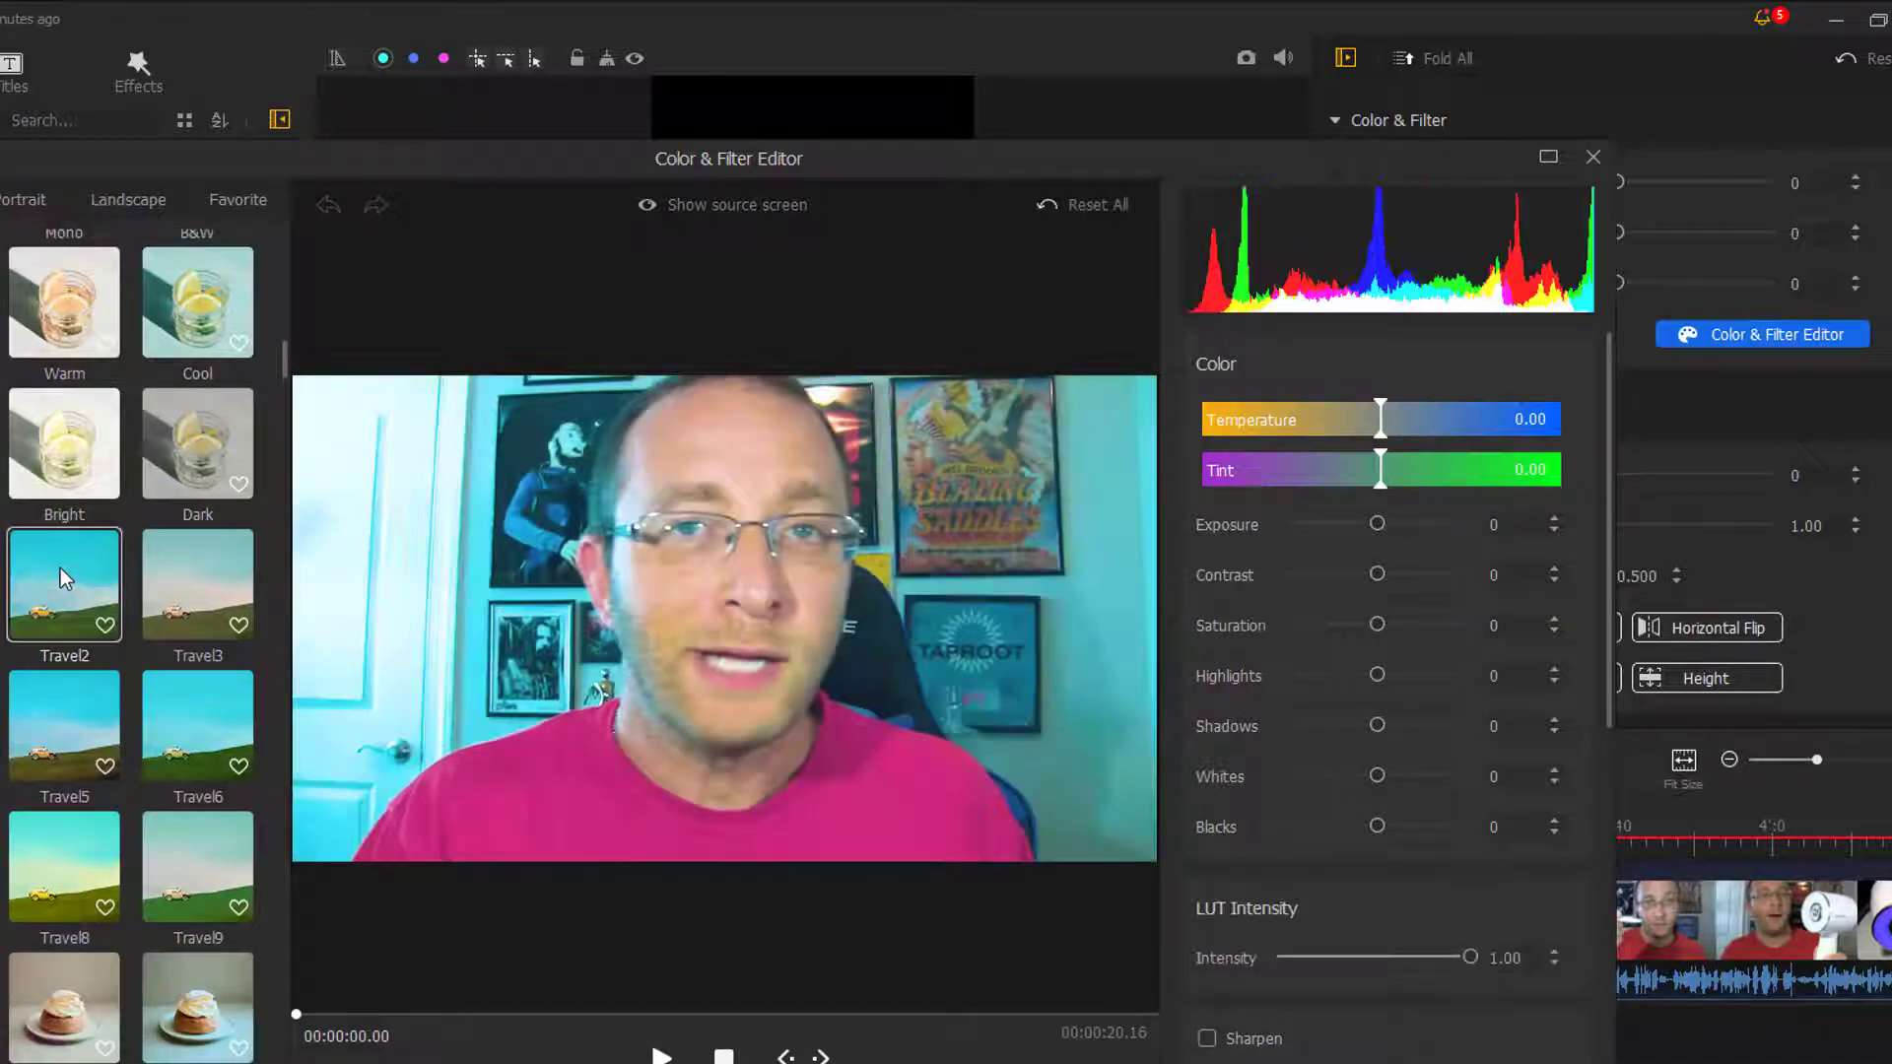
click(60, 907)
click(40, 1000)
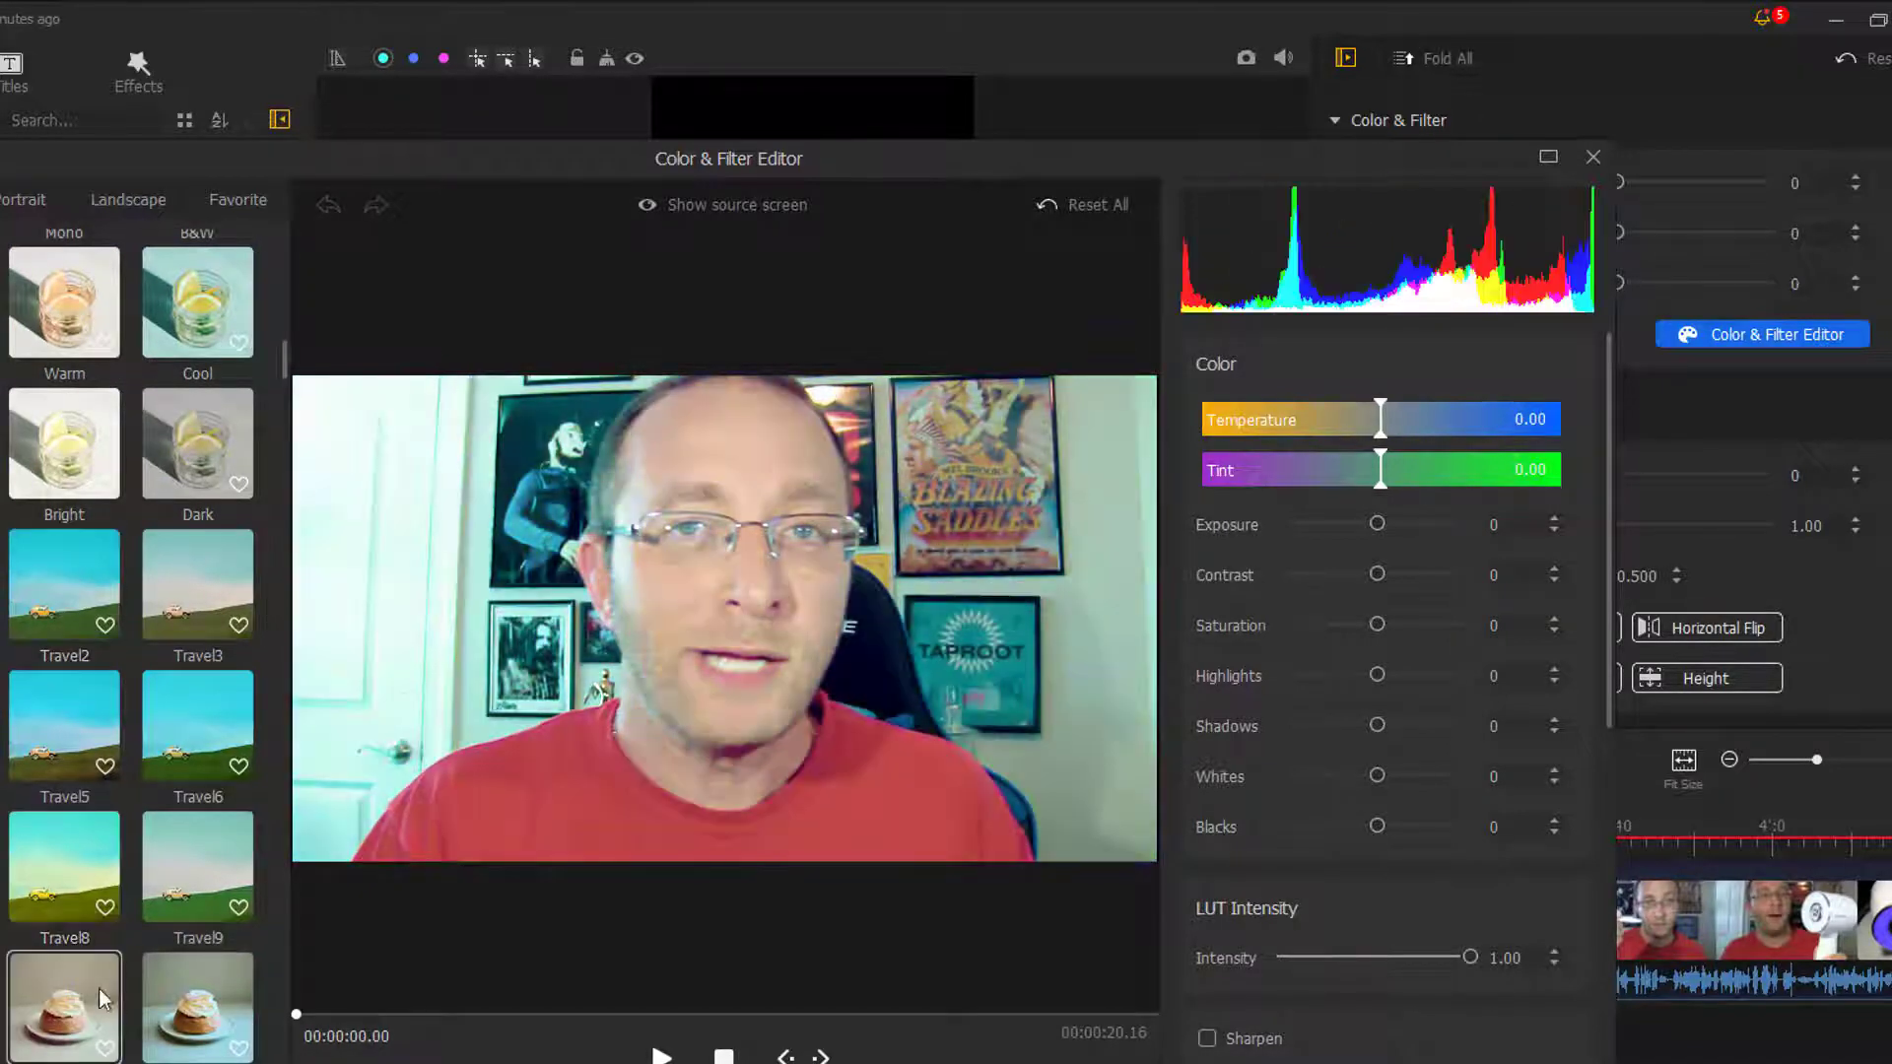
- Look through the Landscape filters and the HSL and Vignetting settings, and close the editor without saving the clip changes
click(85, 193)
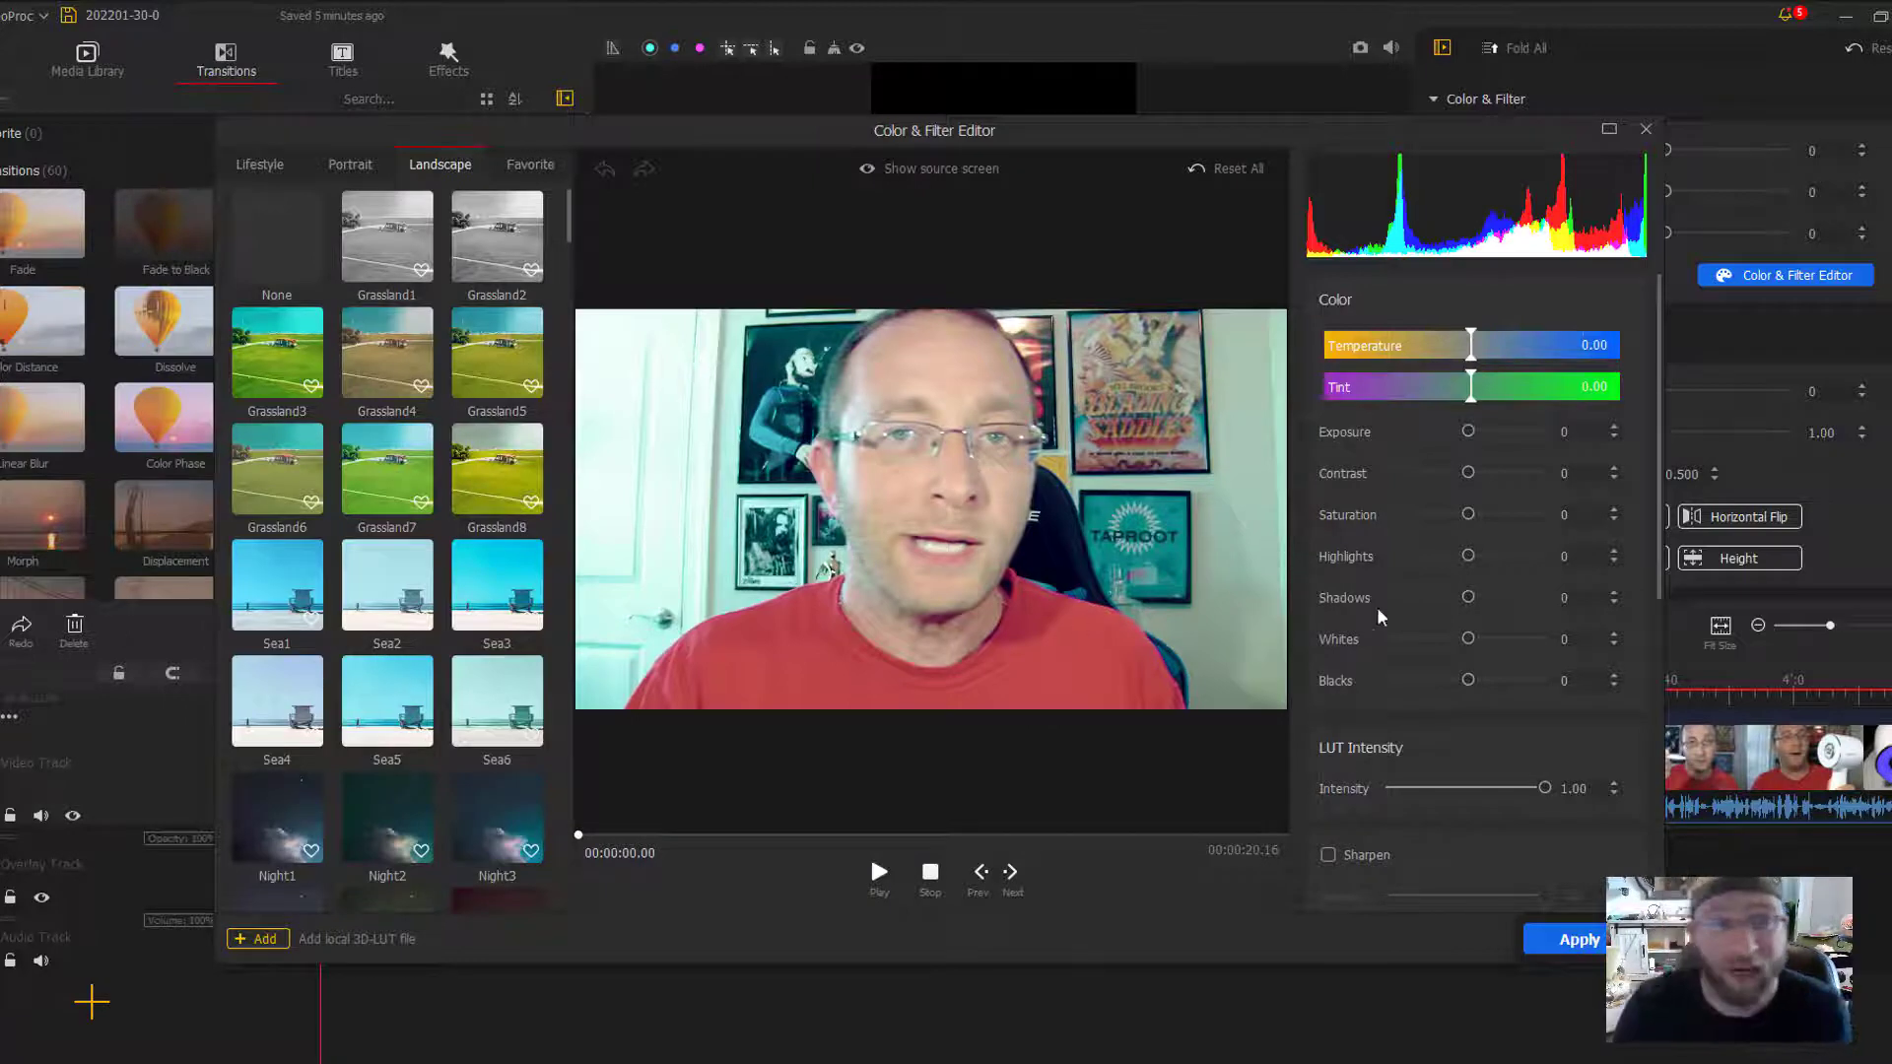
scroll(1488, 855, down, 3)
scroll(1510, 808, down, 3)
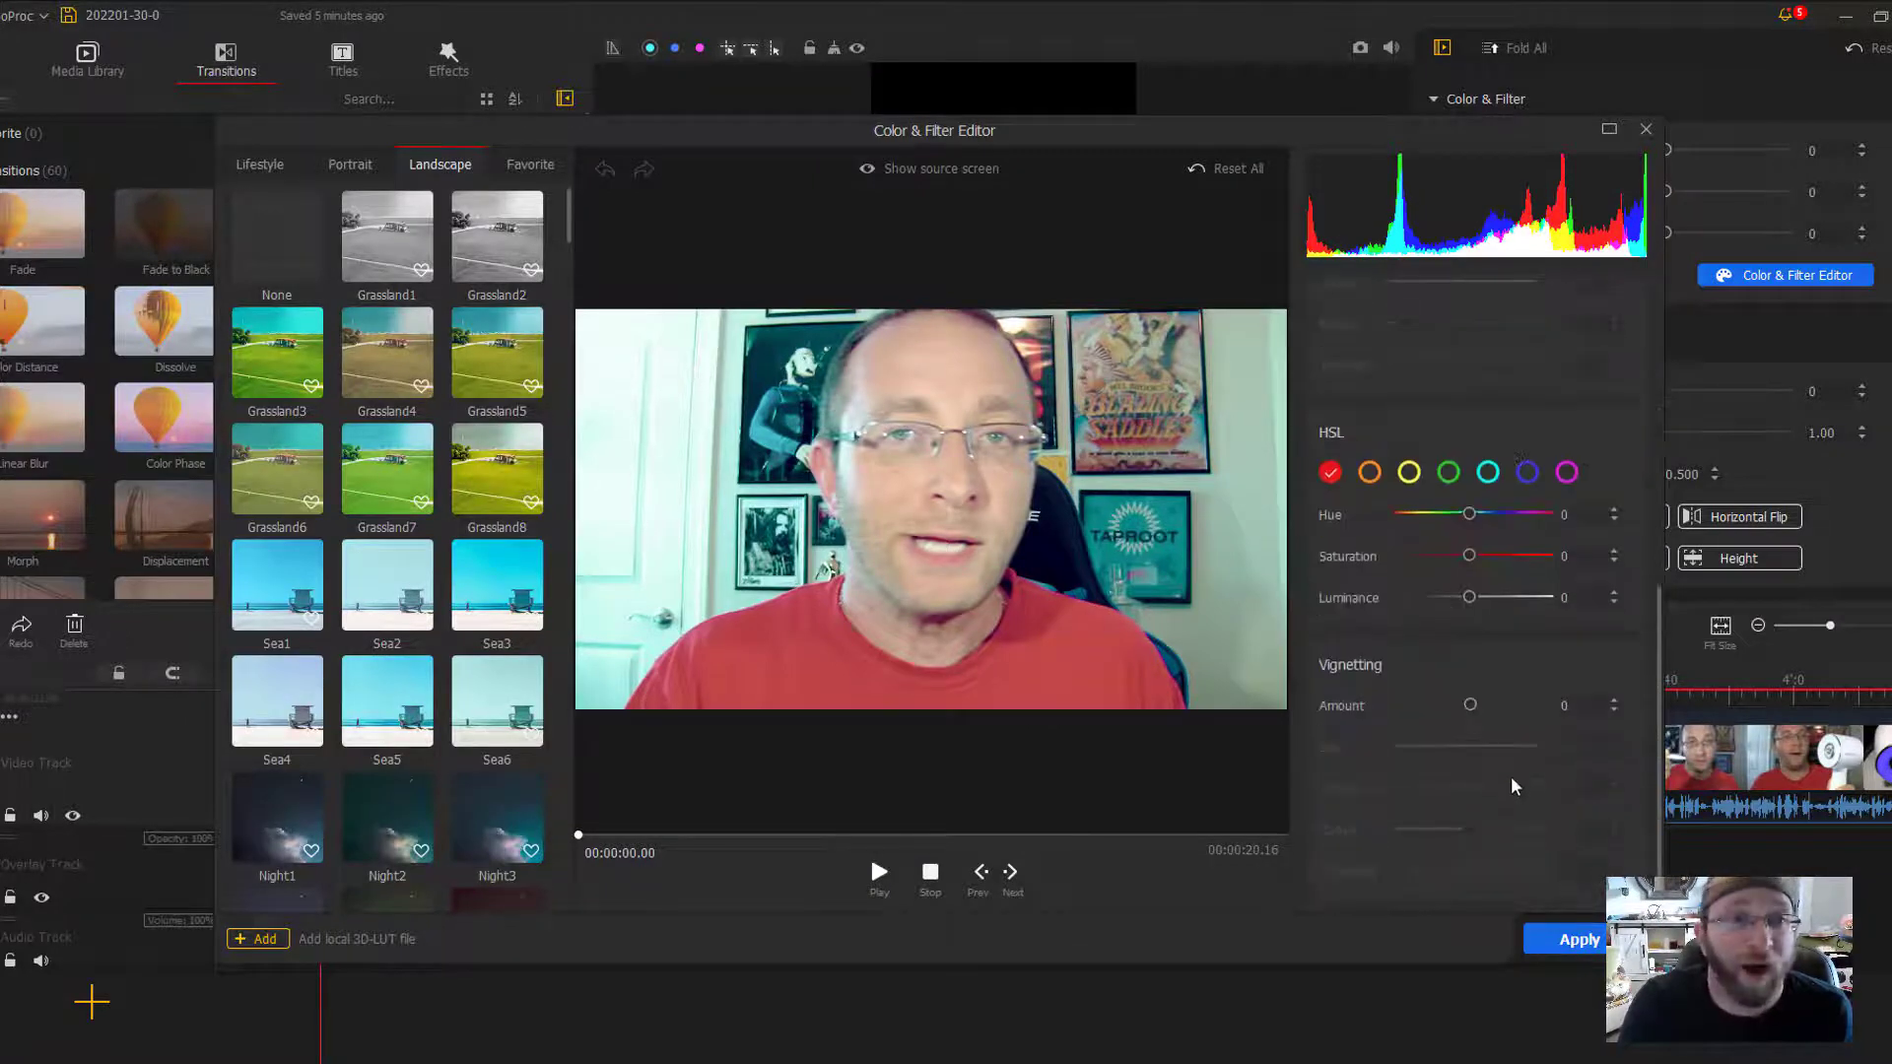
click(1646, 130)
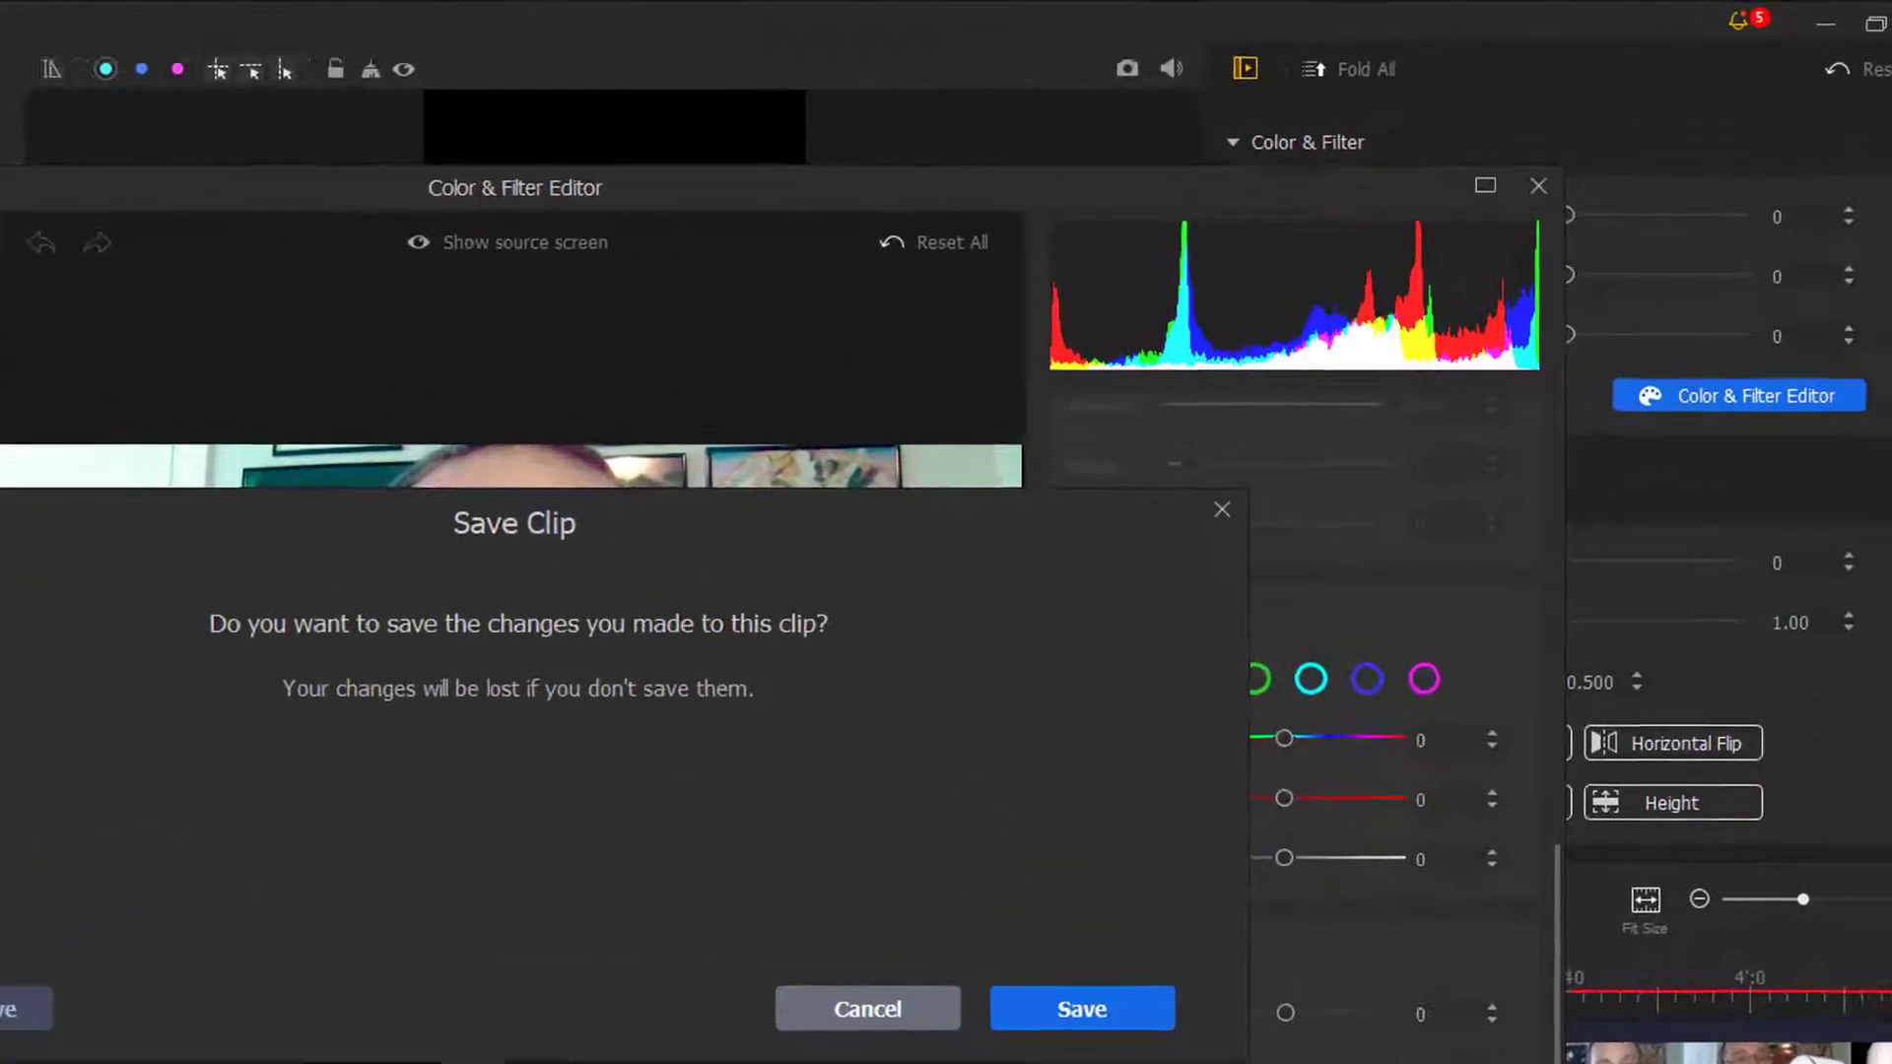
click(1340, 699)
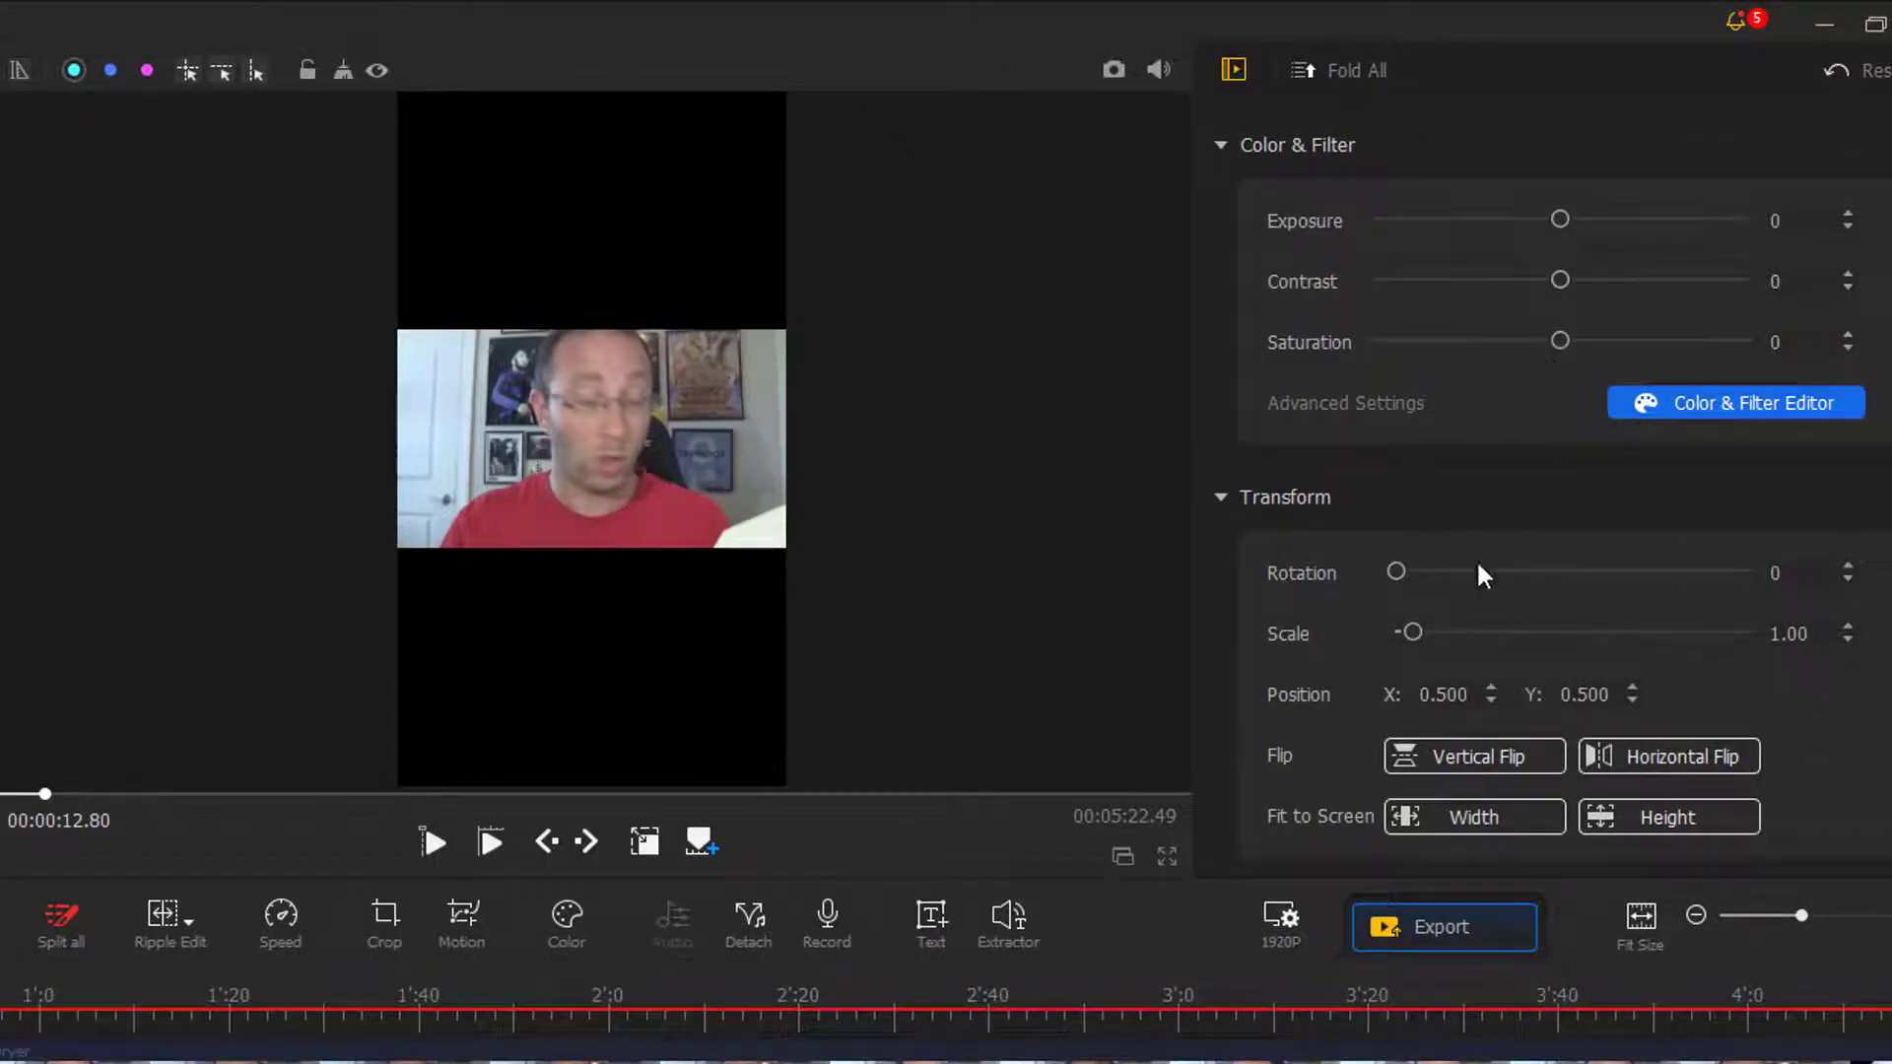
- Try a vertical flip and a fit-to-height on the clip, and restore the unflipped orientation and the fit-to-width
scroll(1403, 536, down, 1)
scroll(1404, 543, down, 1)
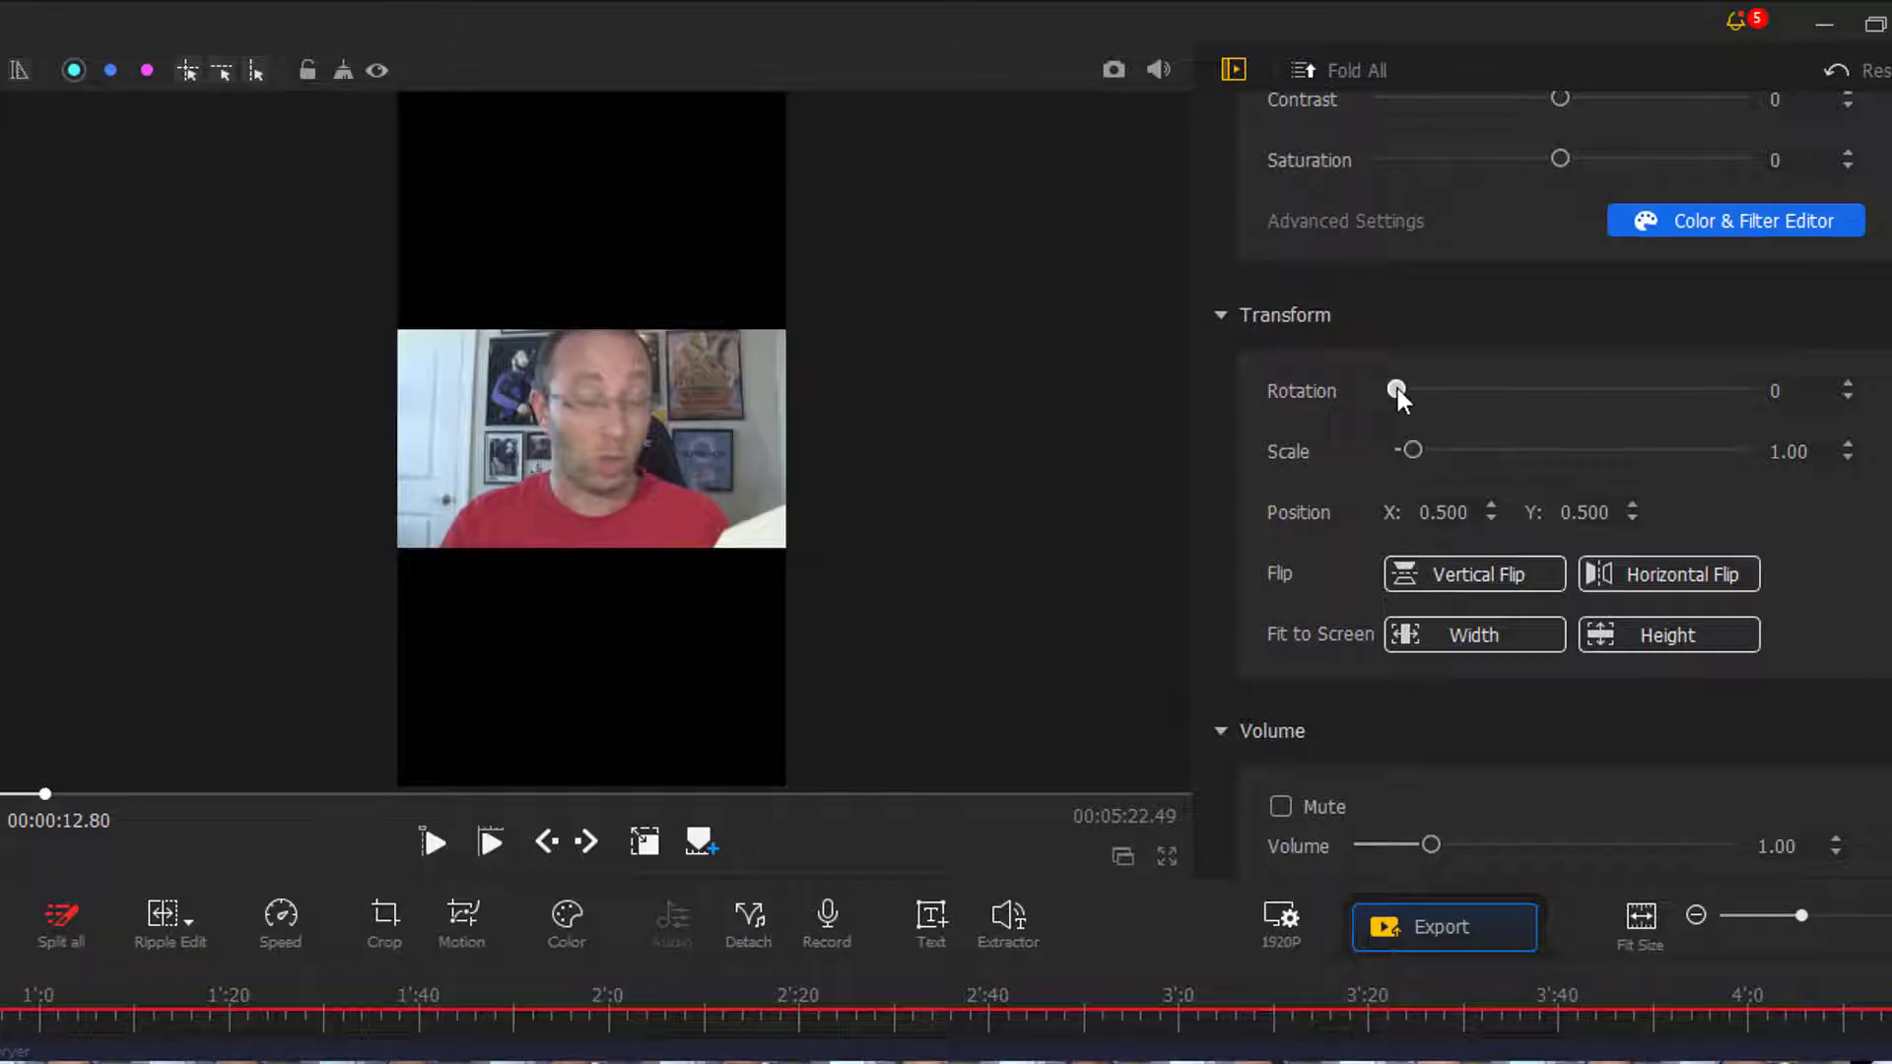
drag(1397, 390, 1395, 394)
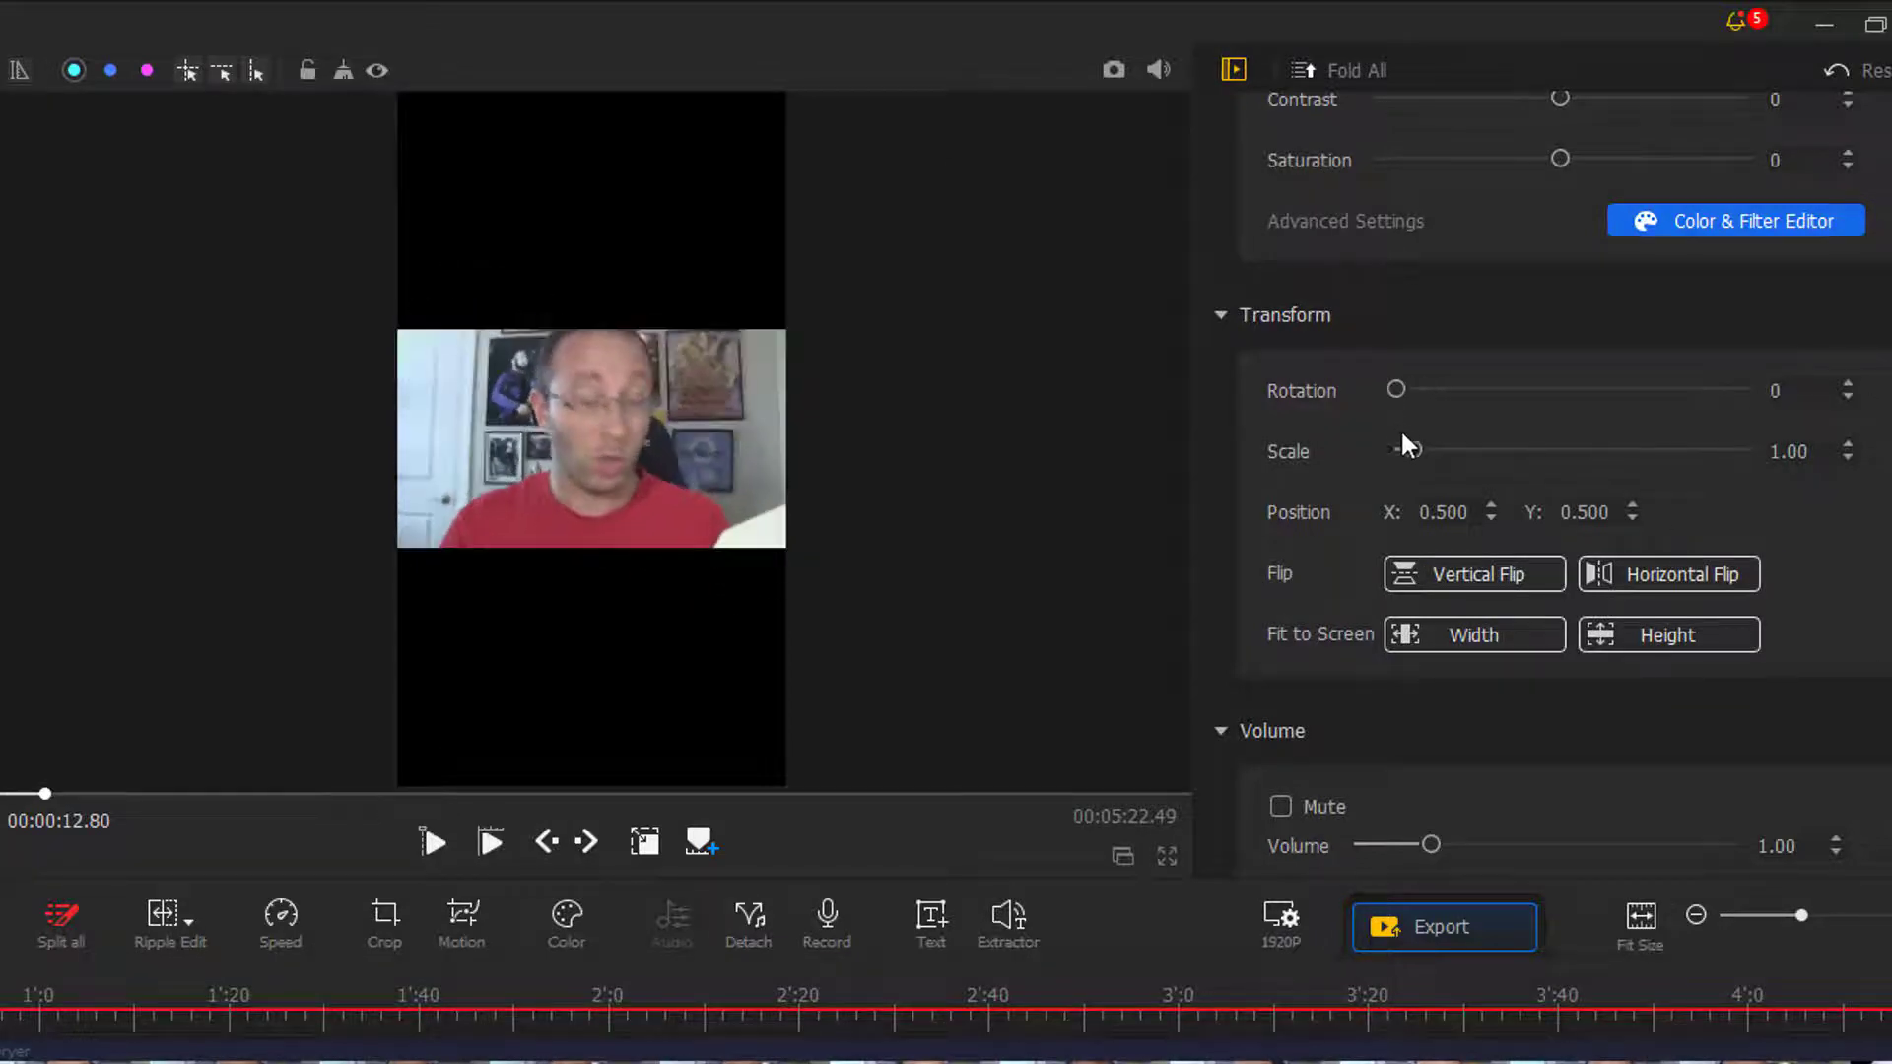
click(1497, 573)
click(1499, 571)
click(1615, 634)
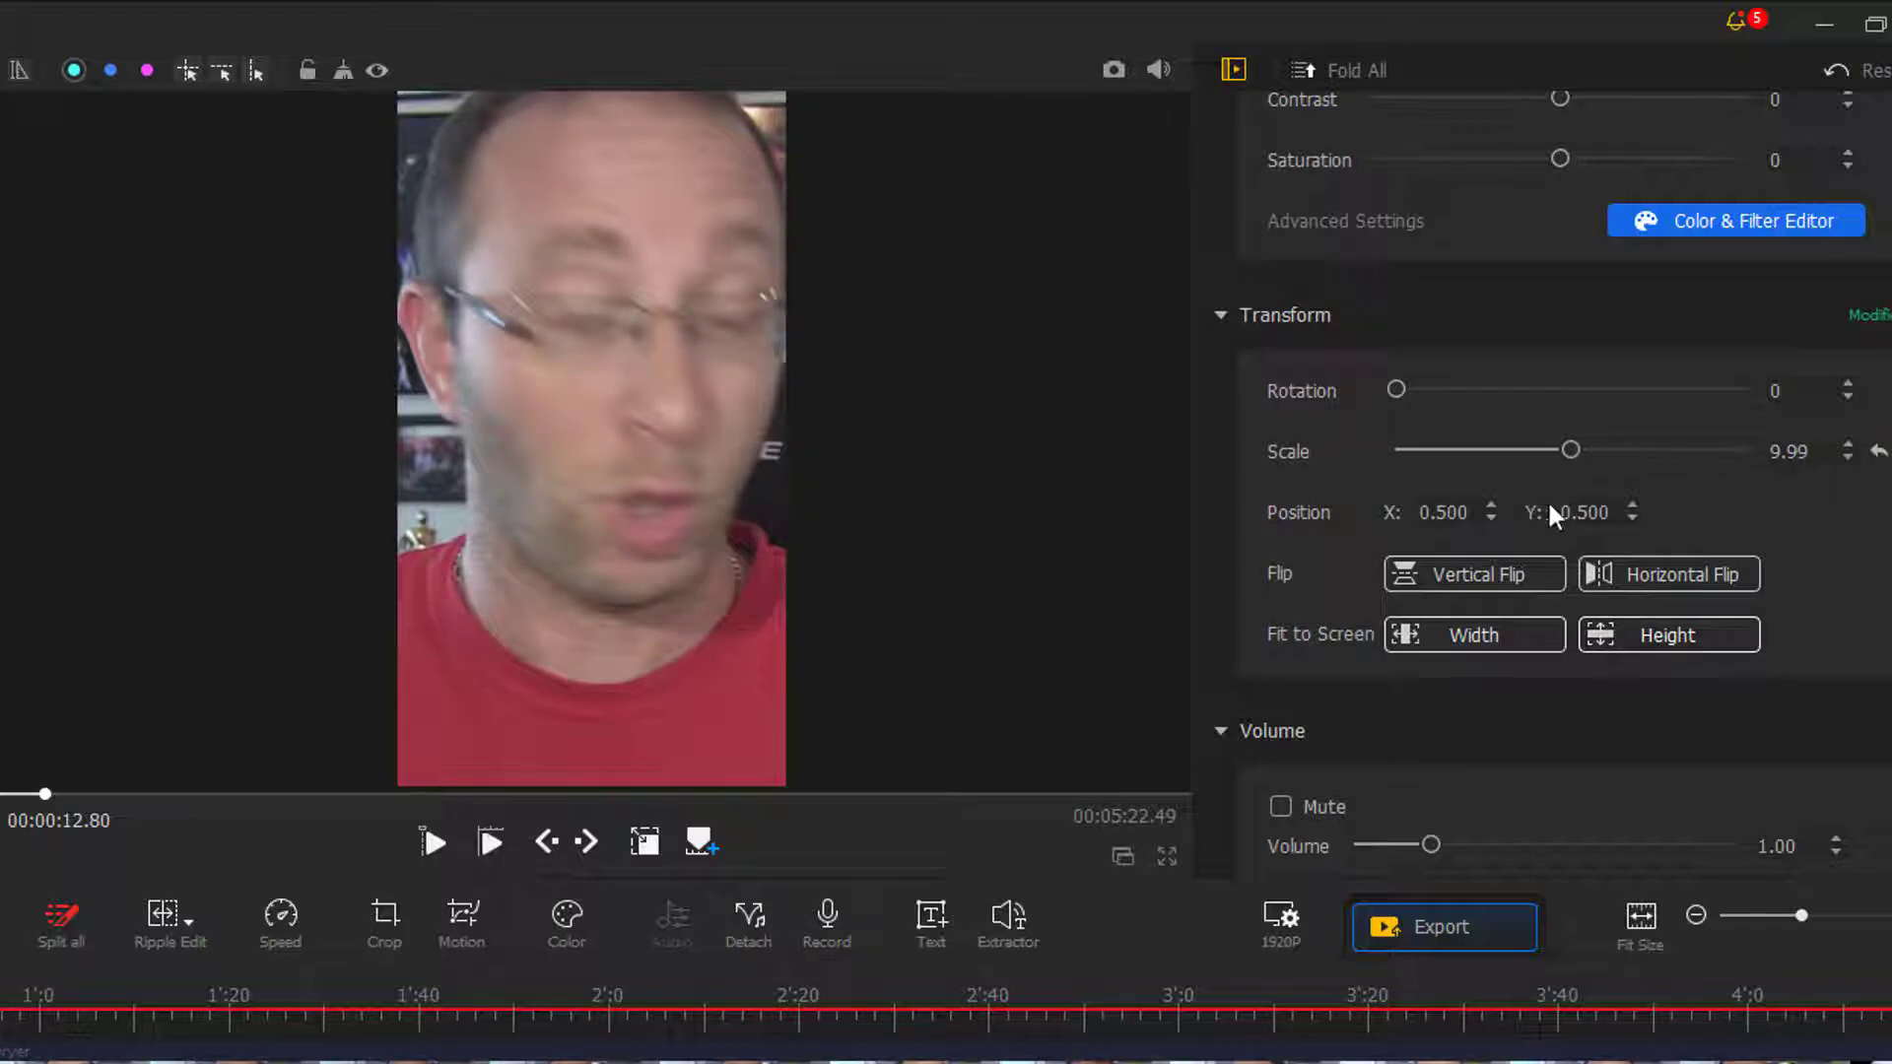
click(1498, 627)
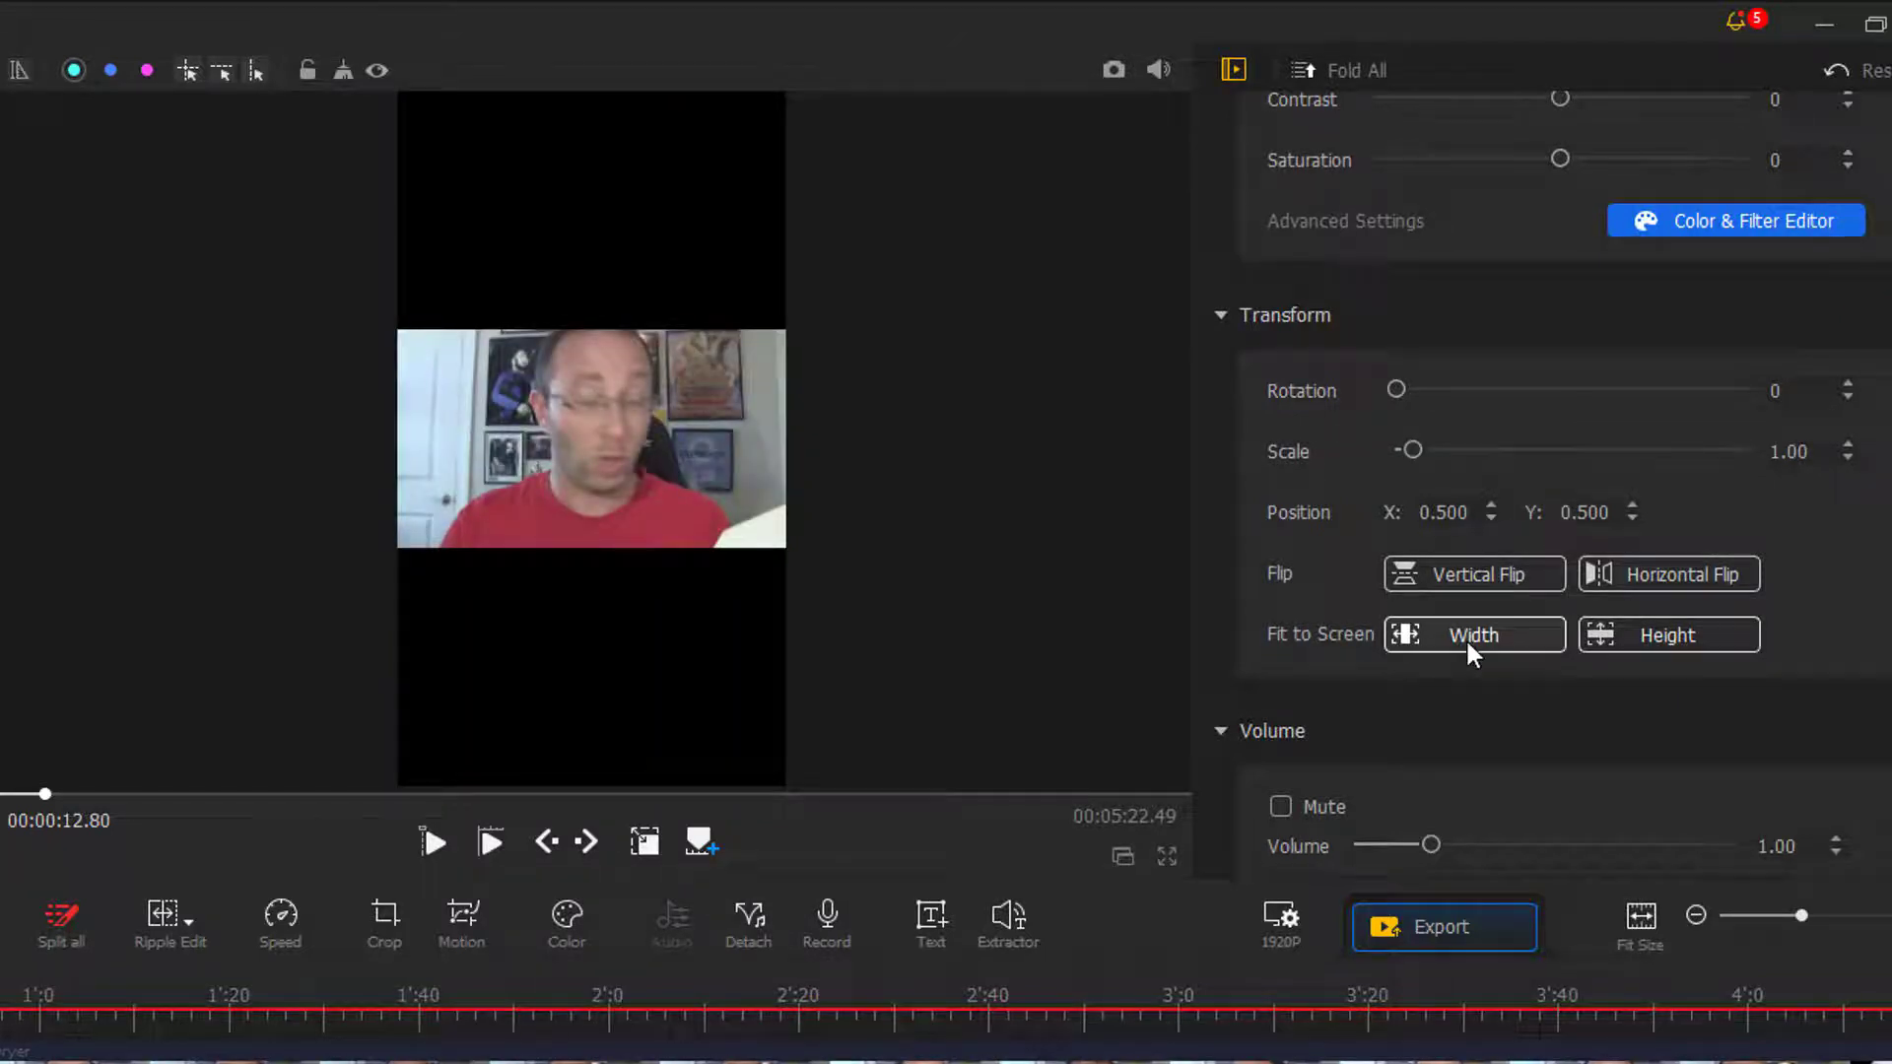
- Enable lens distortion correction on the clip for the GOPRO HERO 9 camera with the linear camera view
scroll(1499, 645, down, 3)
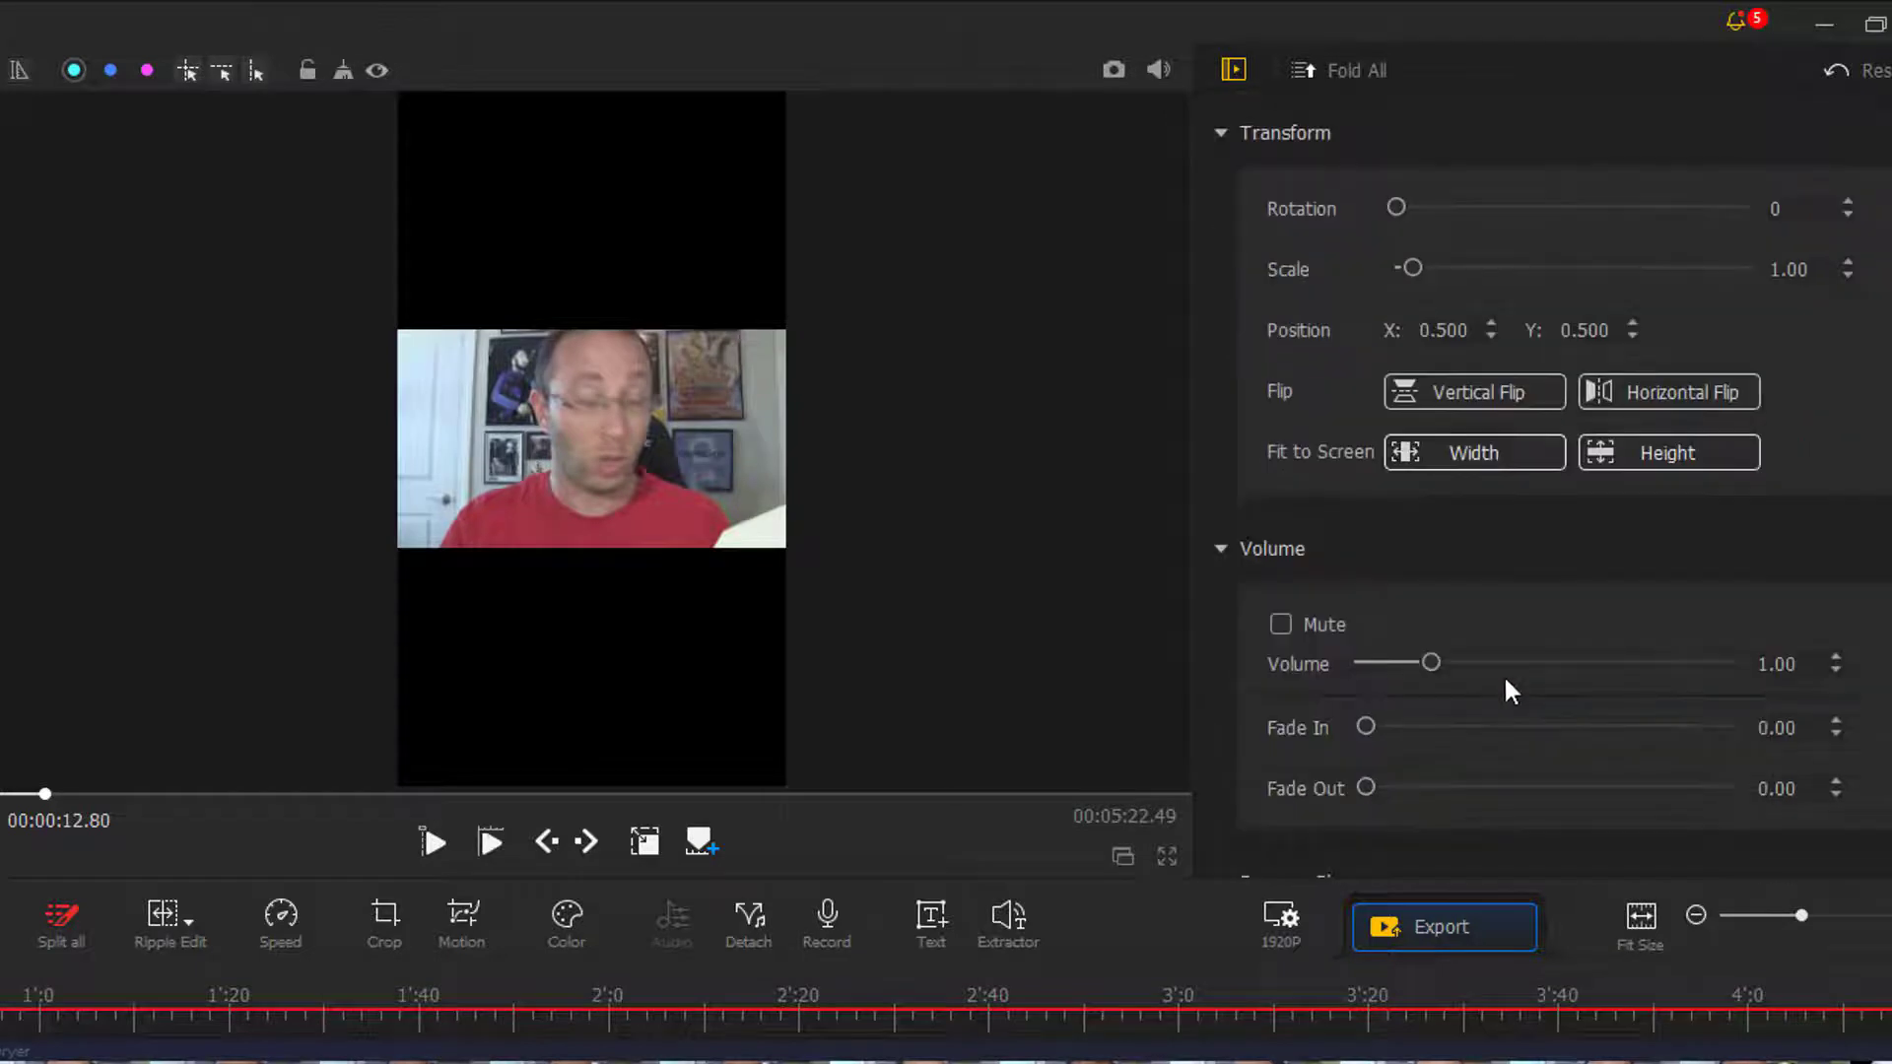
scroll(1468, 628, down, 7)
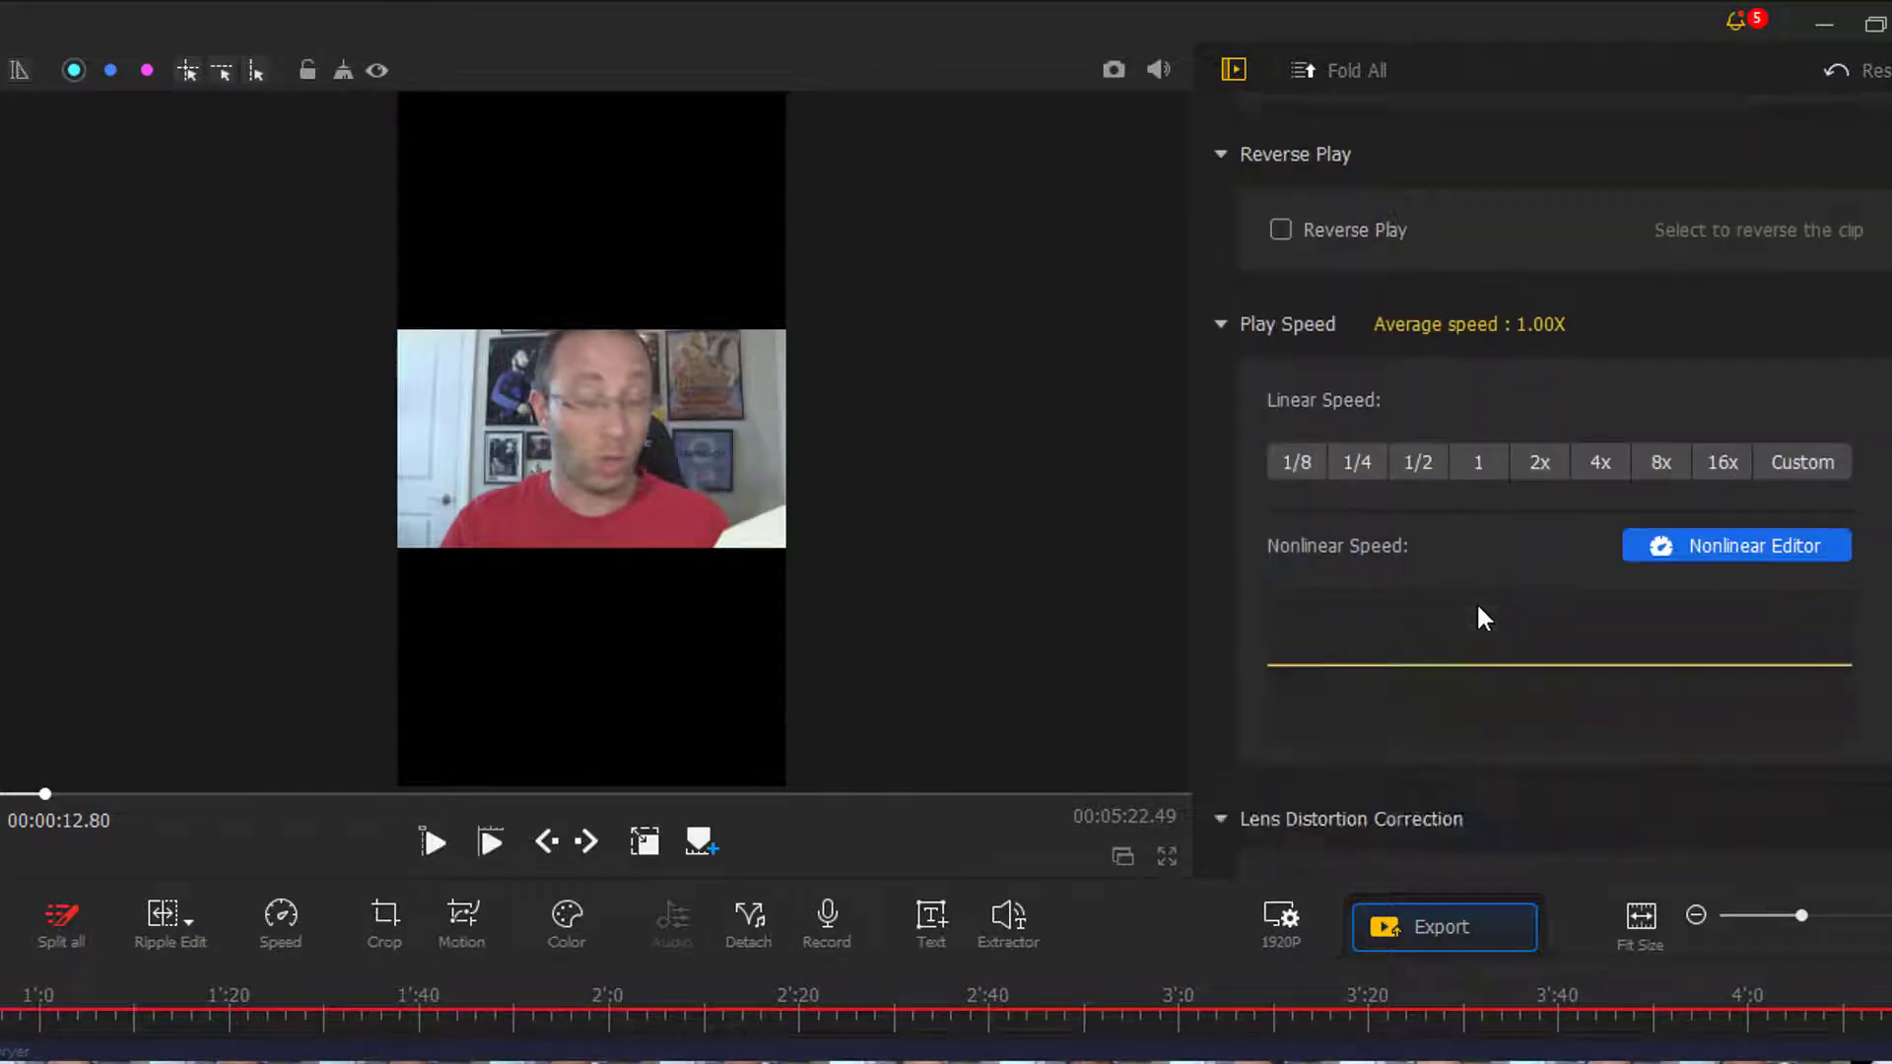
scroll(1522, 594, down, 5)
scroll(1521, 583, up, 2)
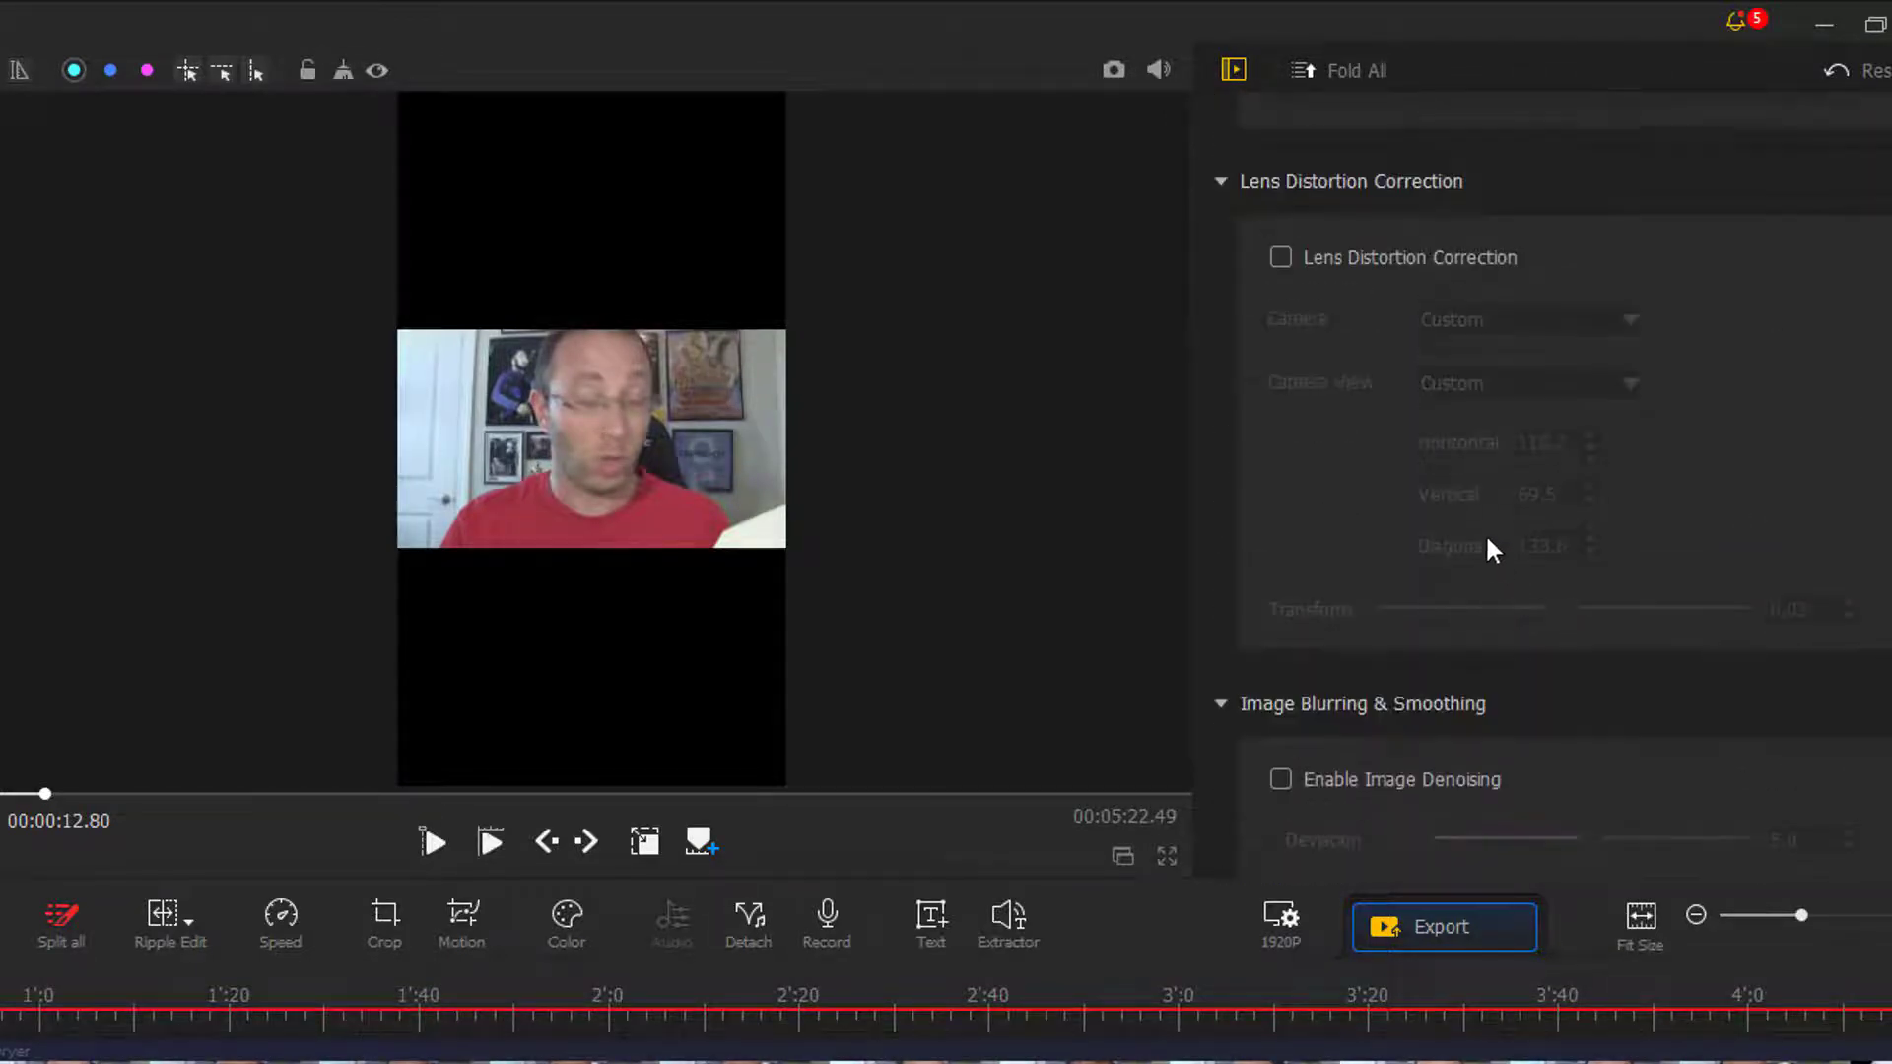
click(1276, 257)
click(1443, 320)
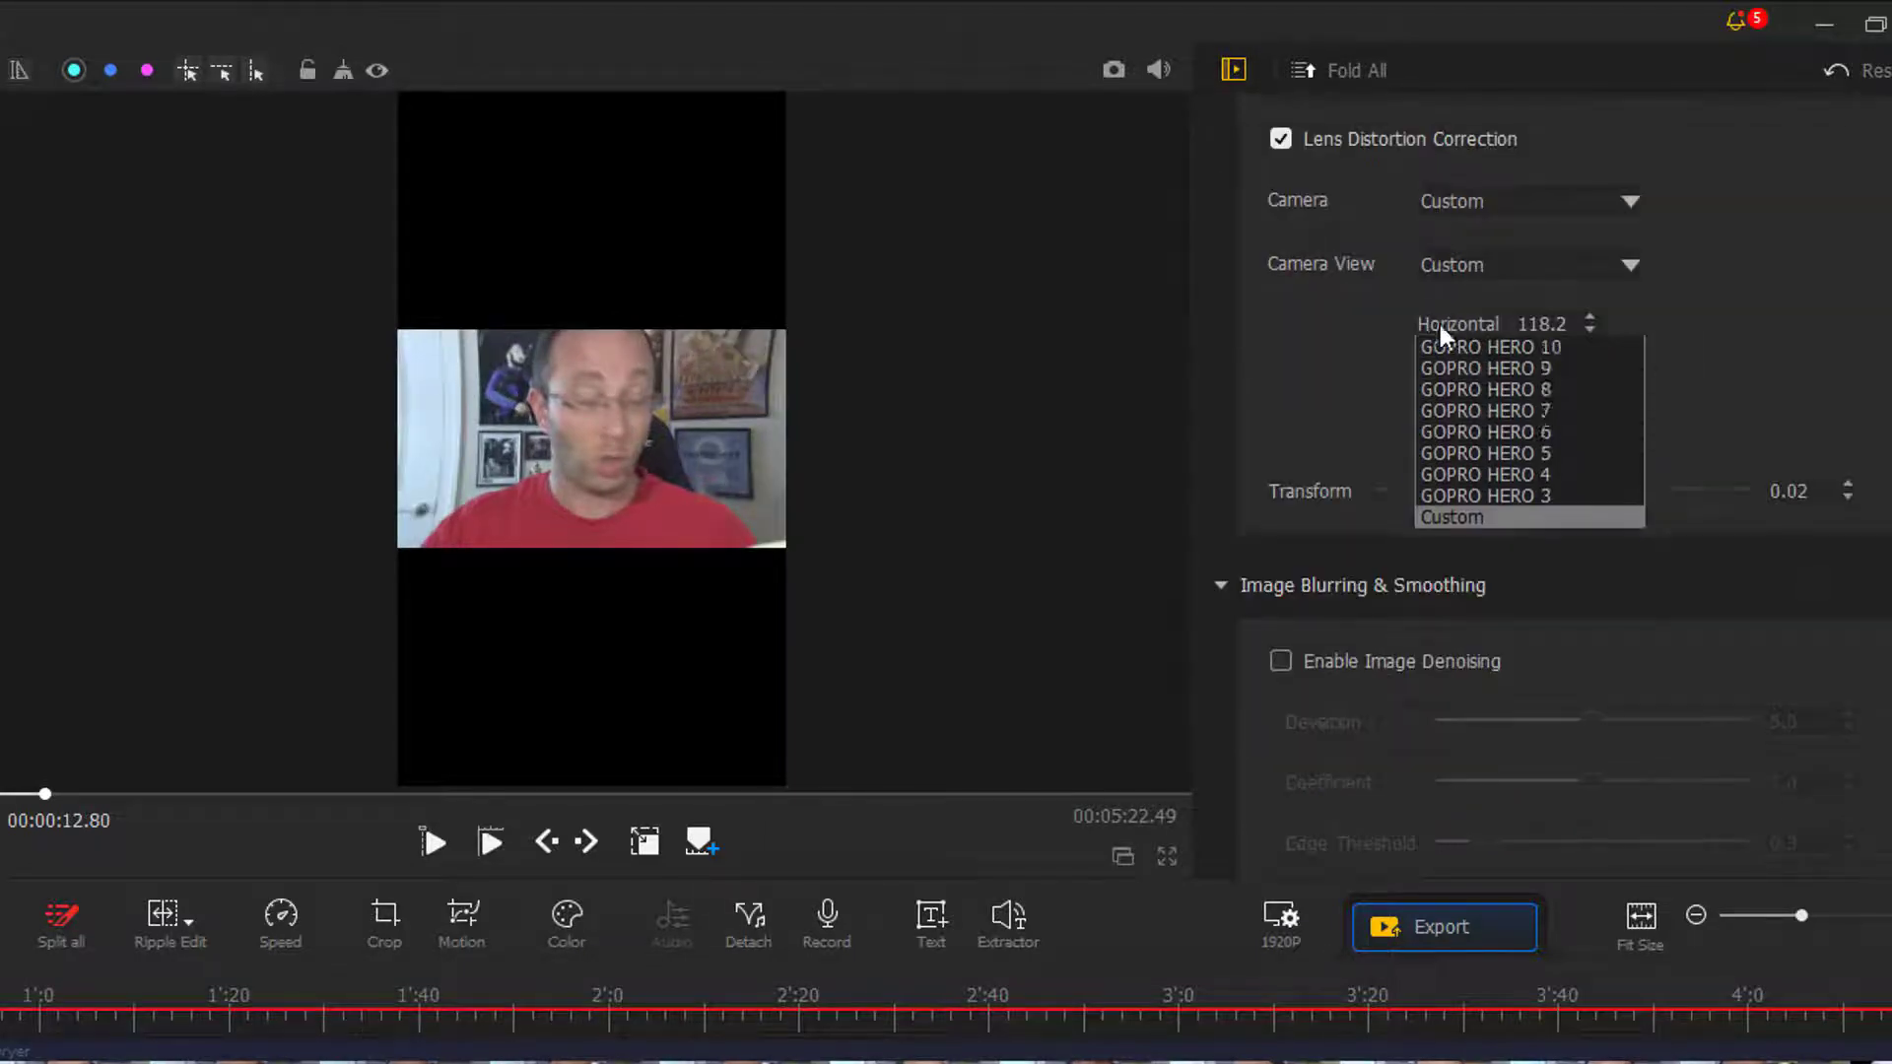
click(1464, 369)
click(1501, 271)
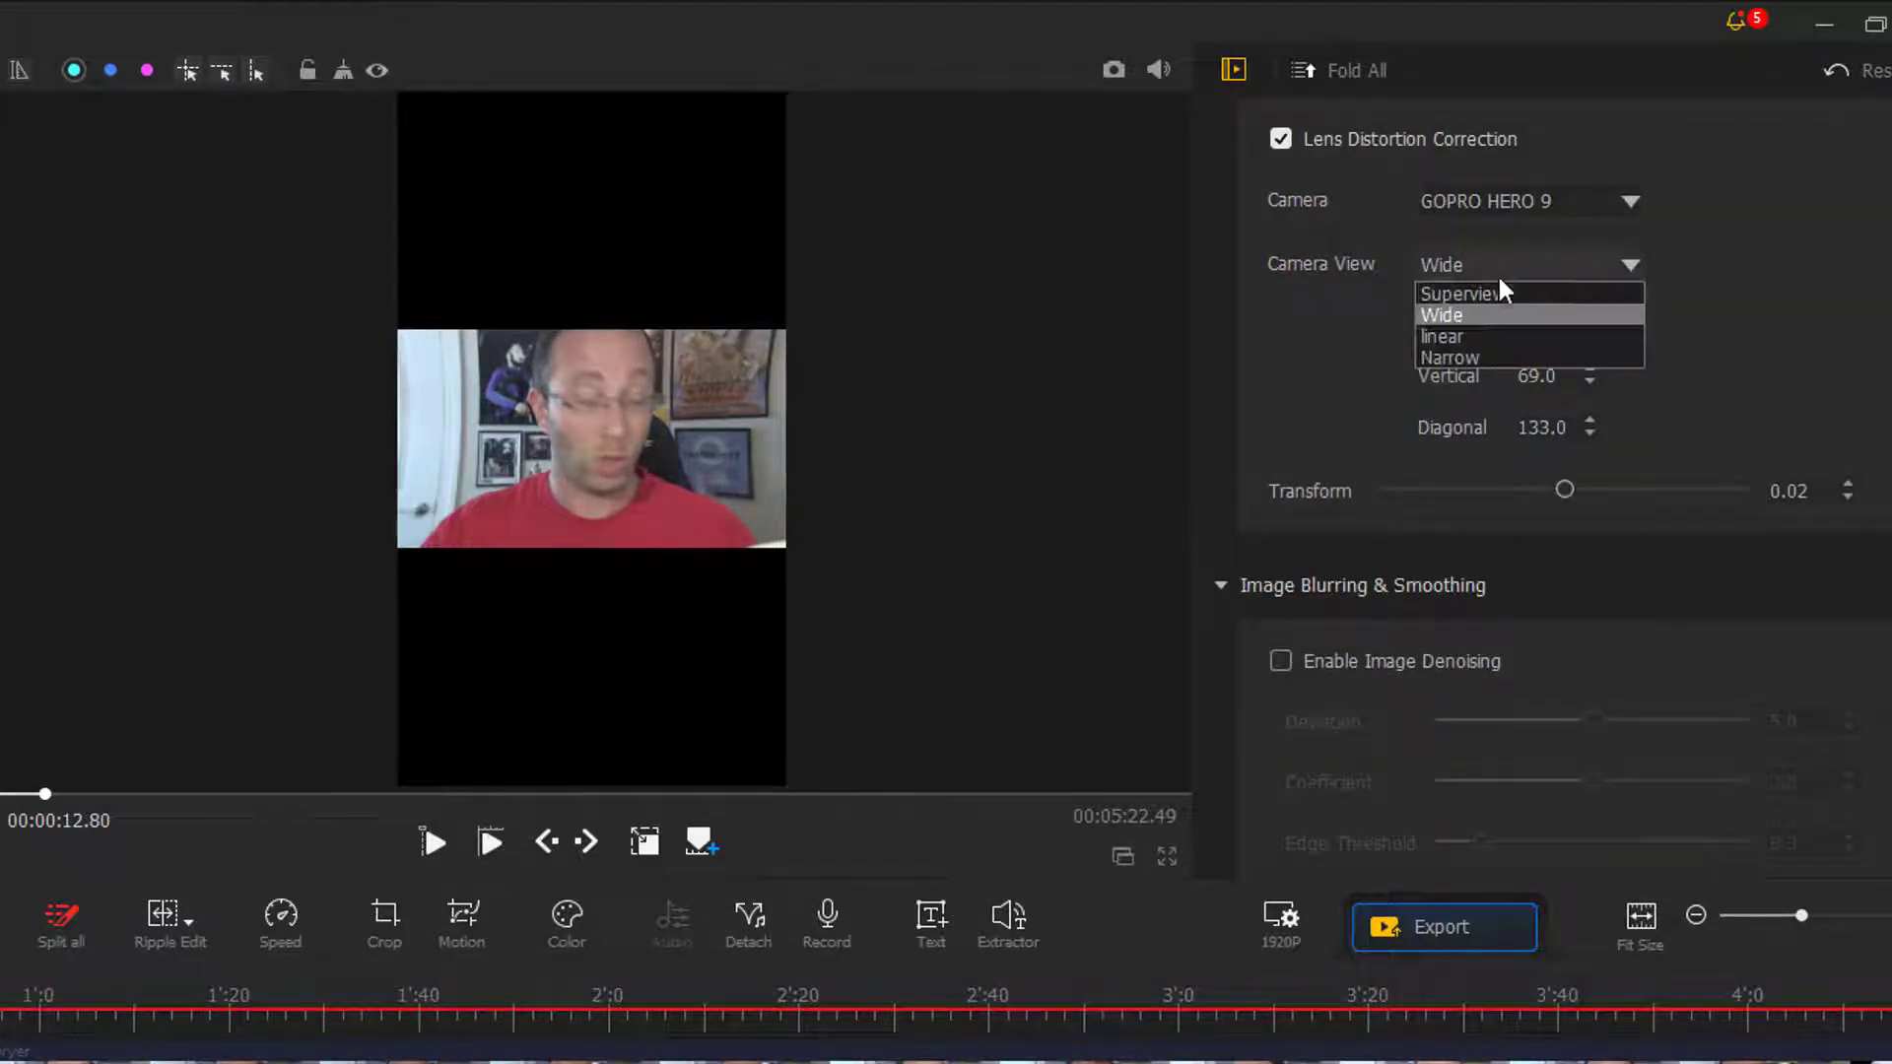
click(1486, 337)
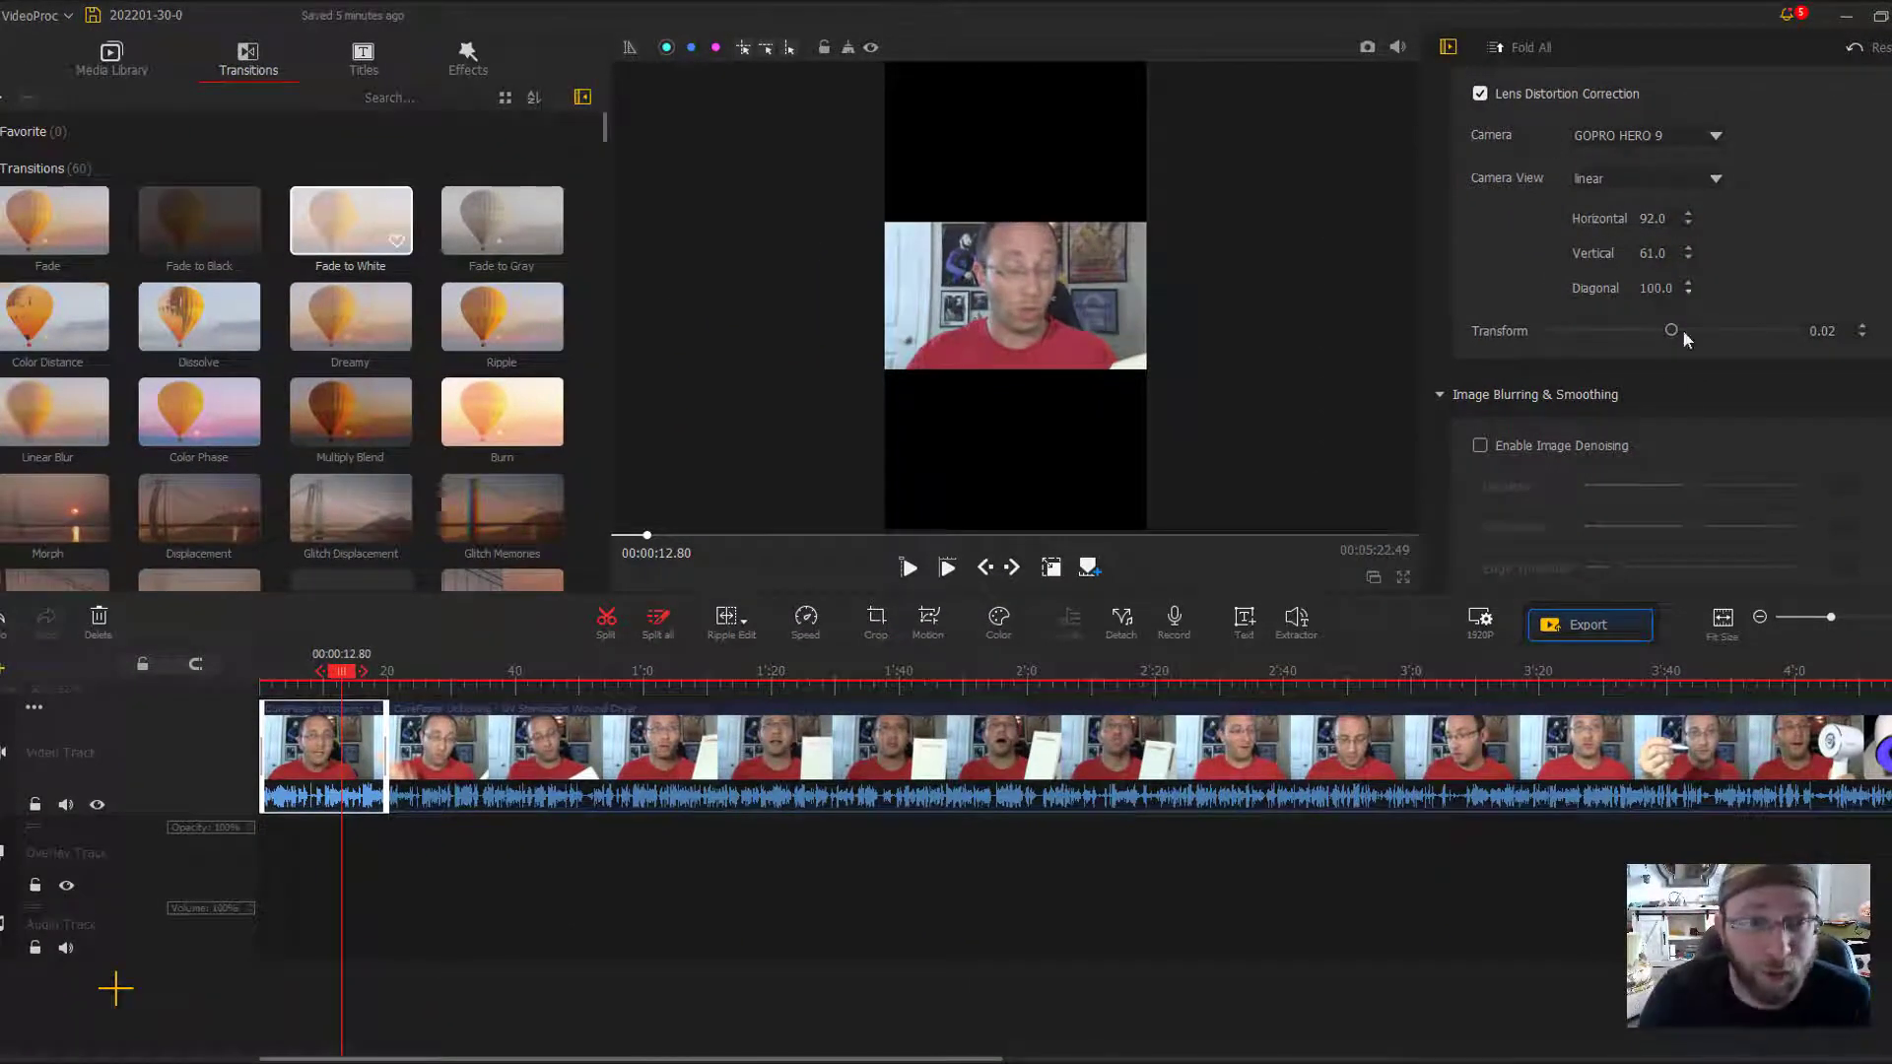
- Try the Woman voice preset on the clip, and change its voice to the Robot preset
scroll(1661, 477, down, 2)
scroll(1592, 347, down, 3)
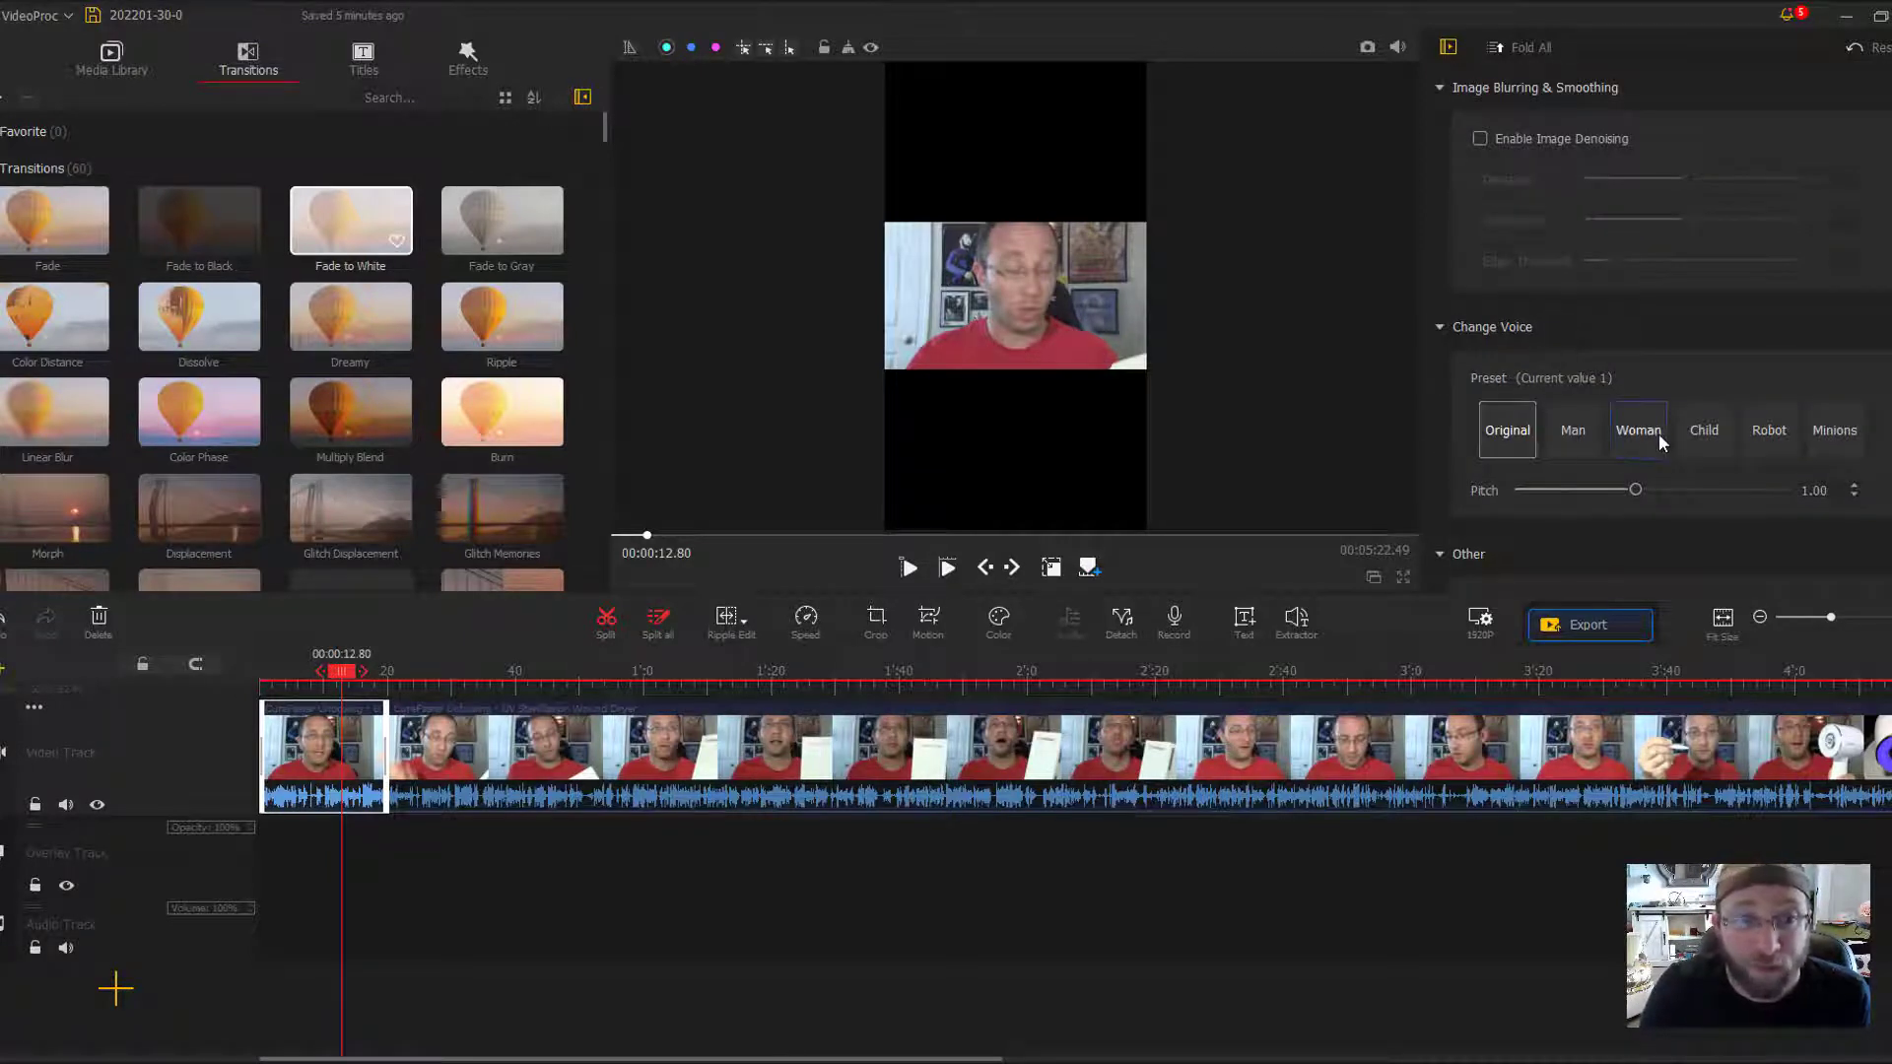
click(1652, 435)
click(1754, 436)
scroll(1747, 438, down, 2)
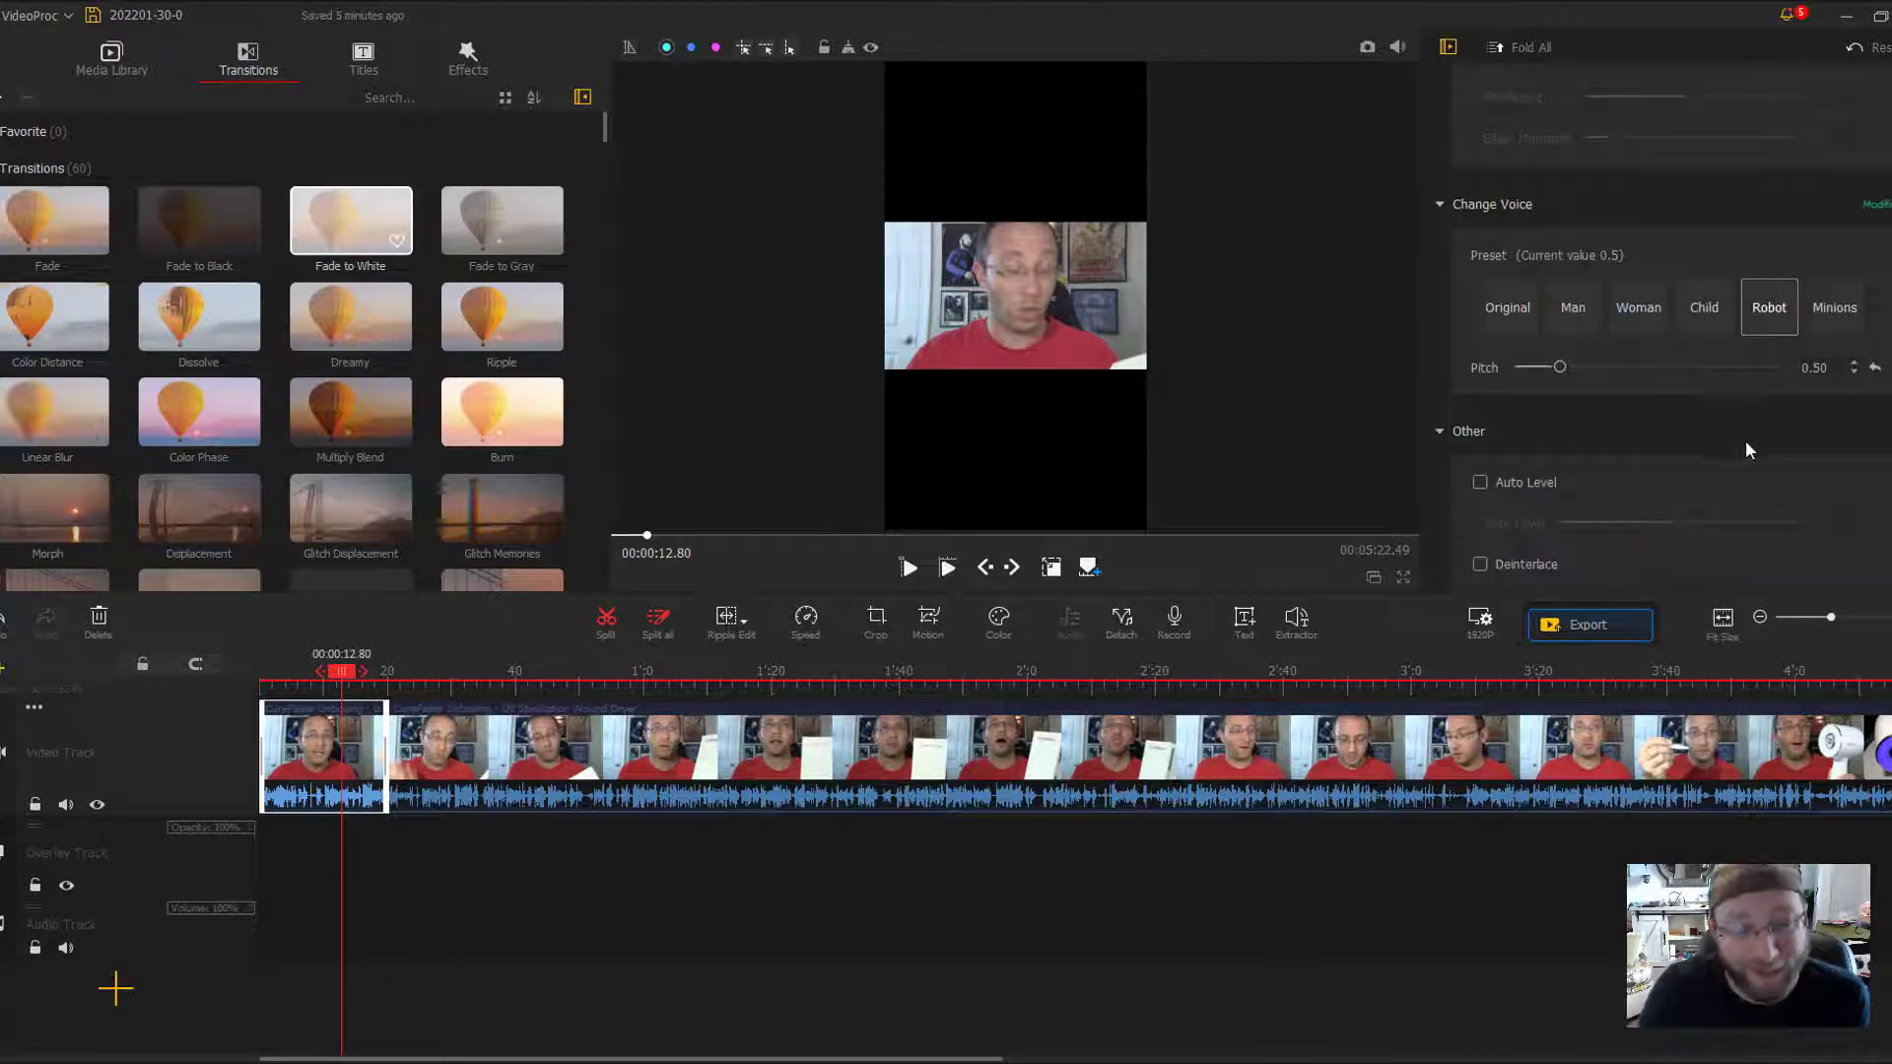
scroll(1746, 442, down, 1)
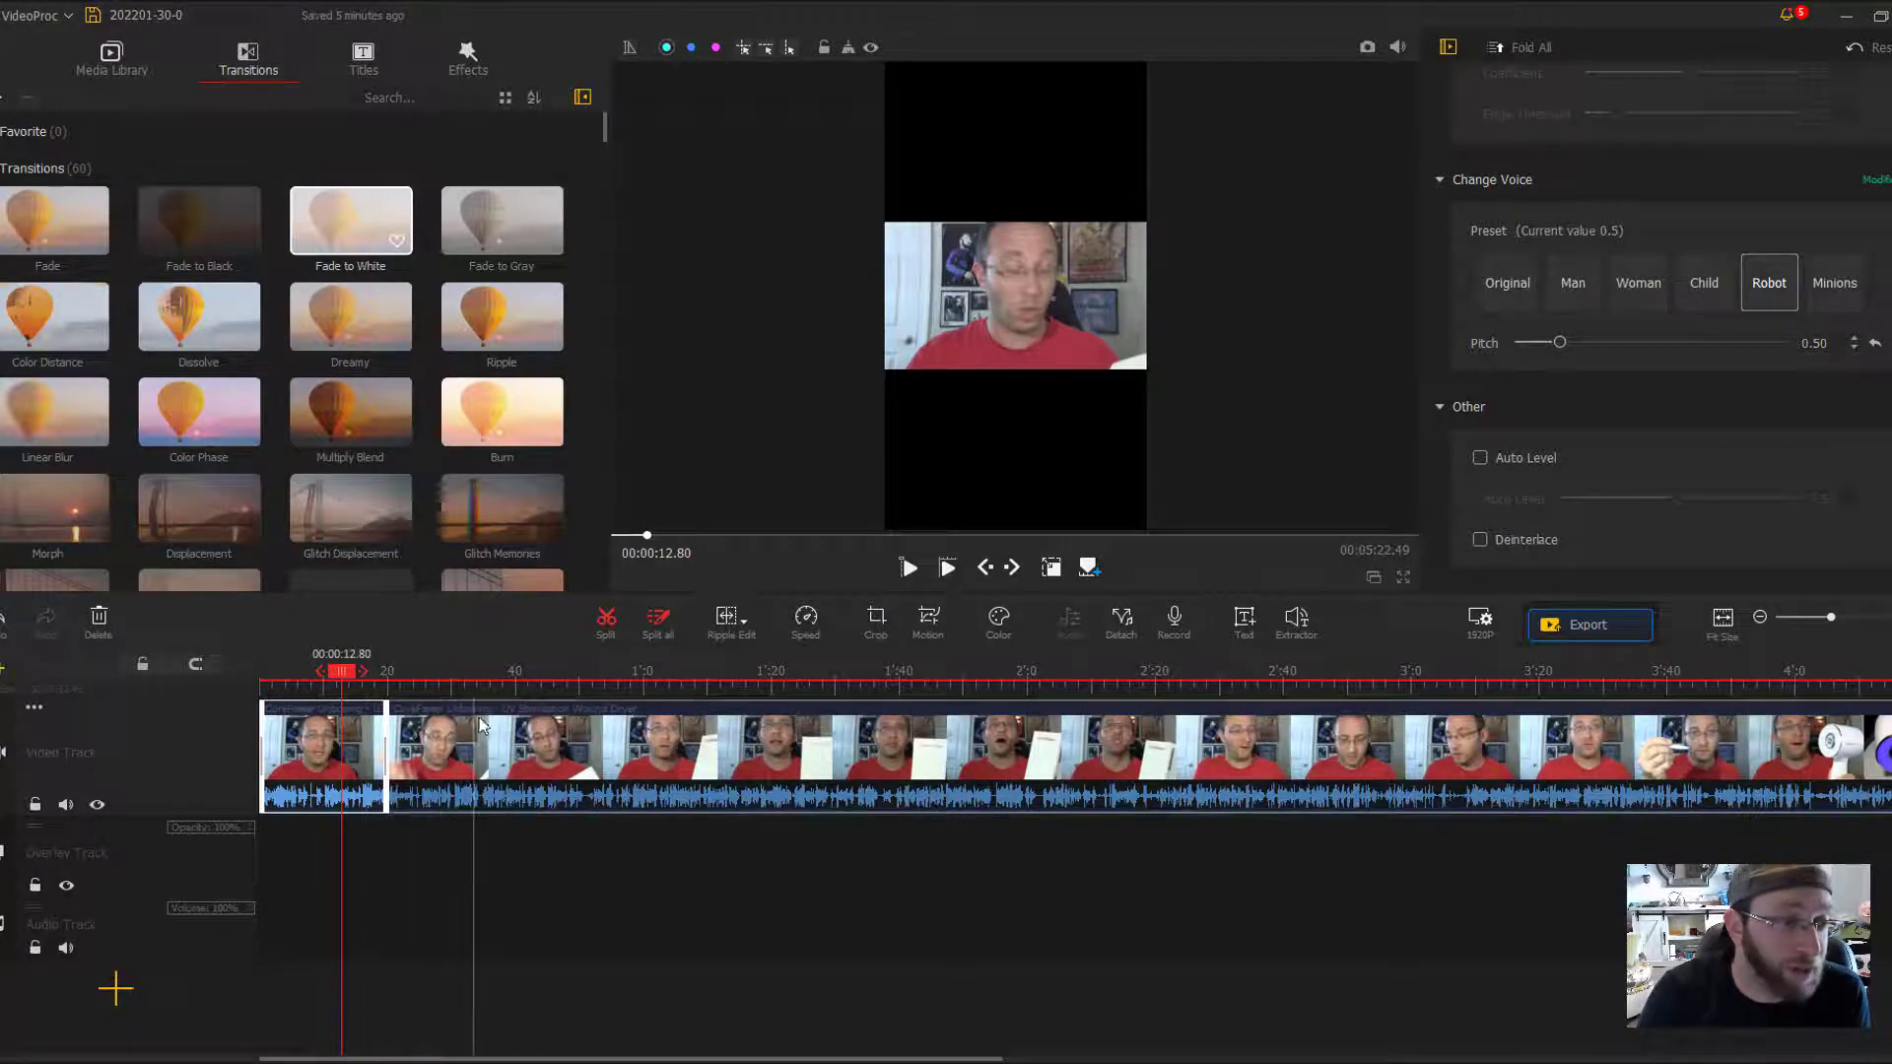
- Split the second clip on the video track at about 00:00:47.96
click(448, 734)
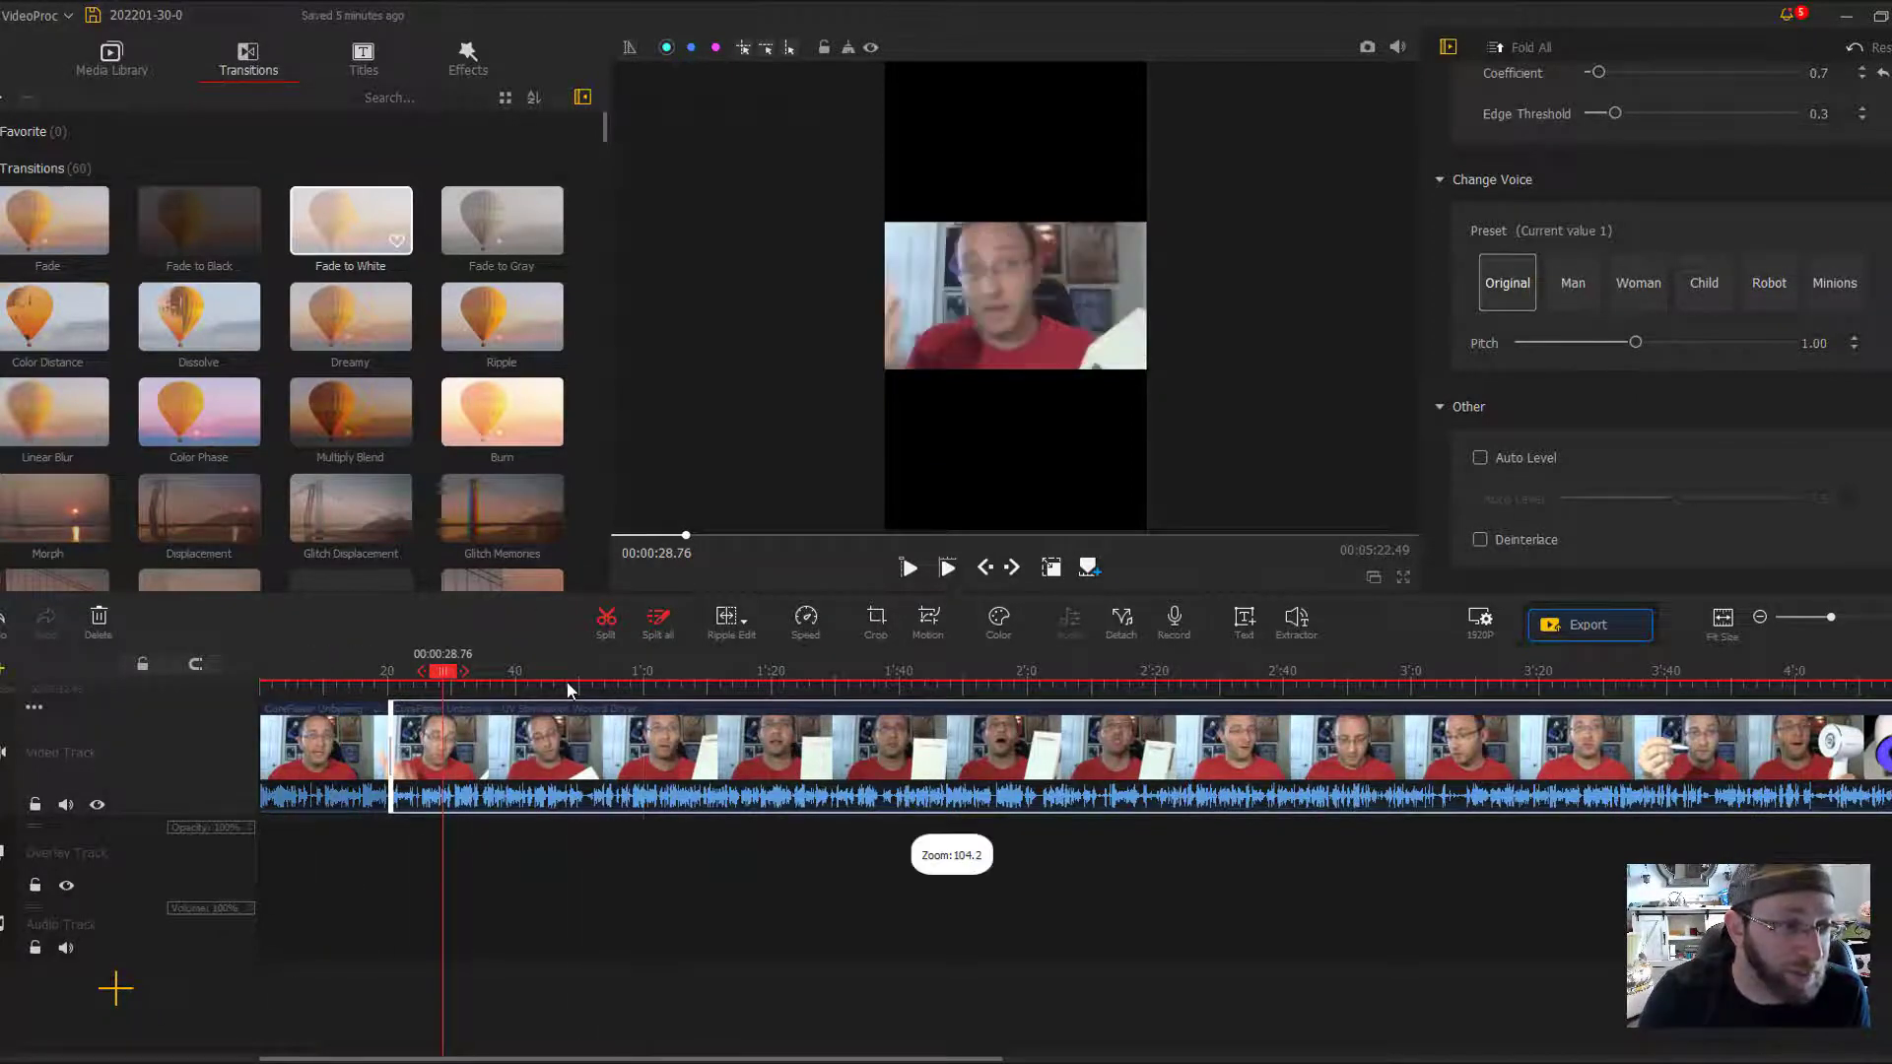
click(566, 687)
click(608, 618)
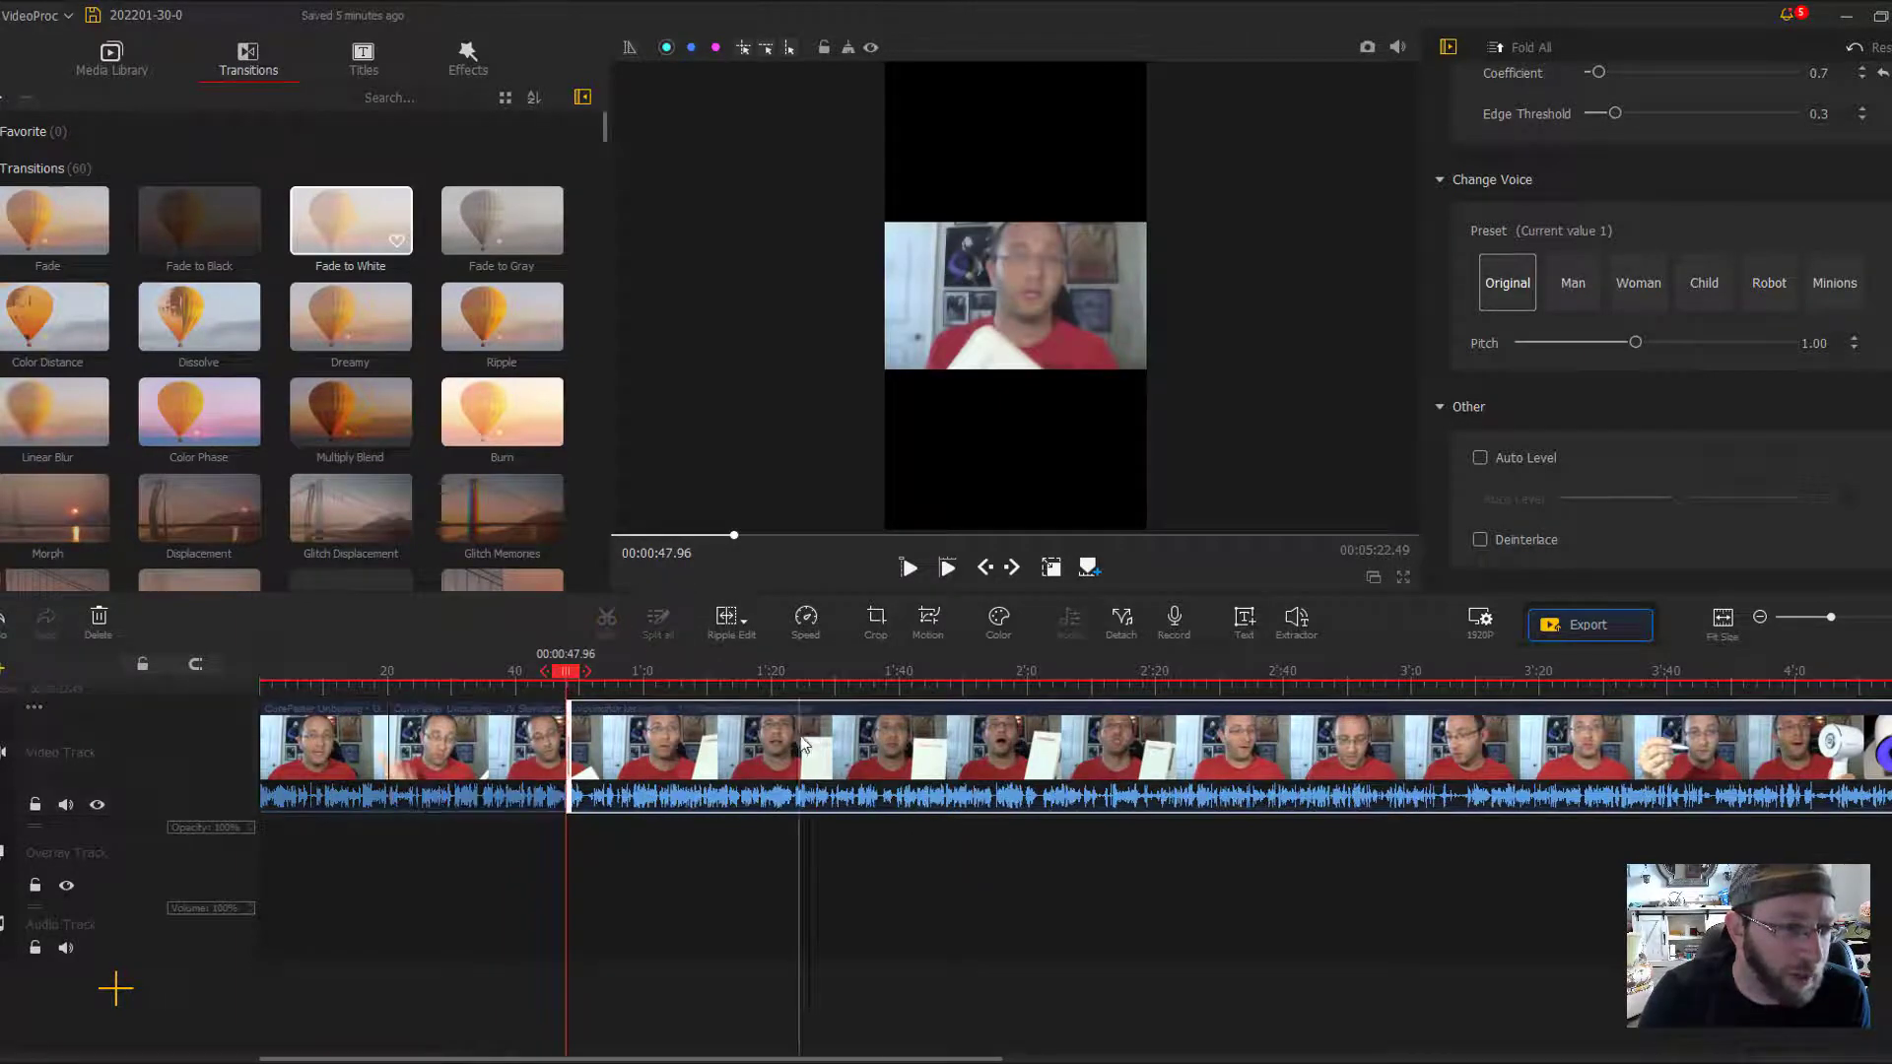
- Trim about 9 seconds off the end of the second clip, just before the new split
click(533, 716)
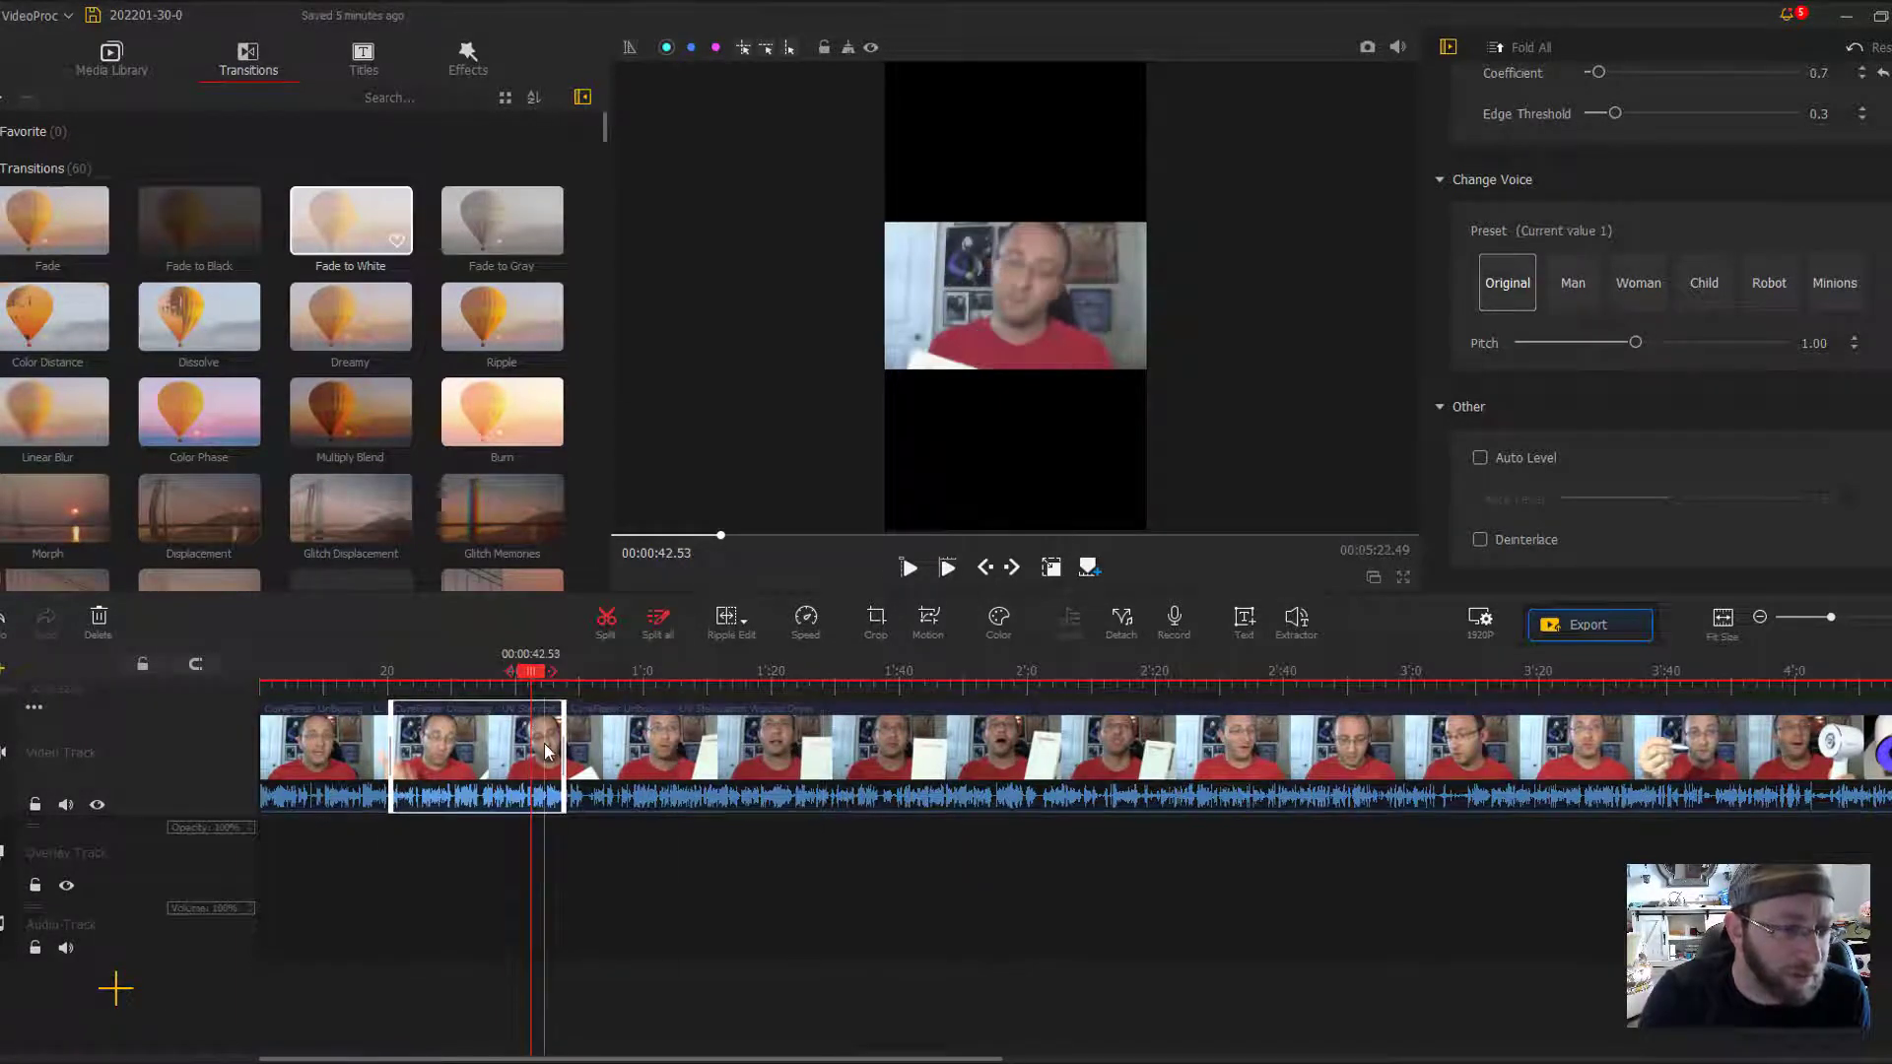
drag(562, 762, 503, 762)
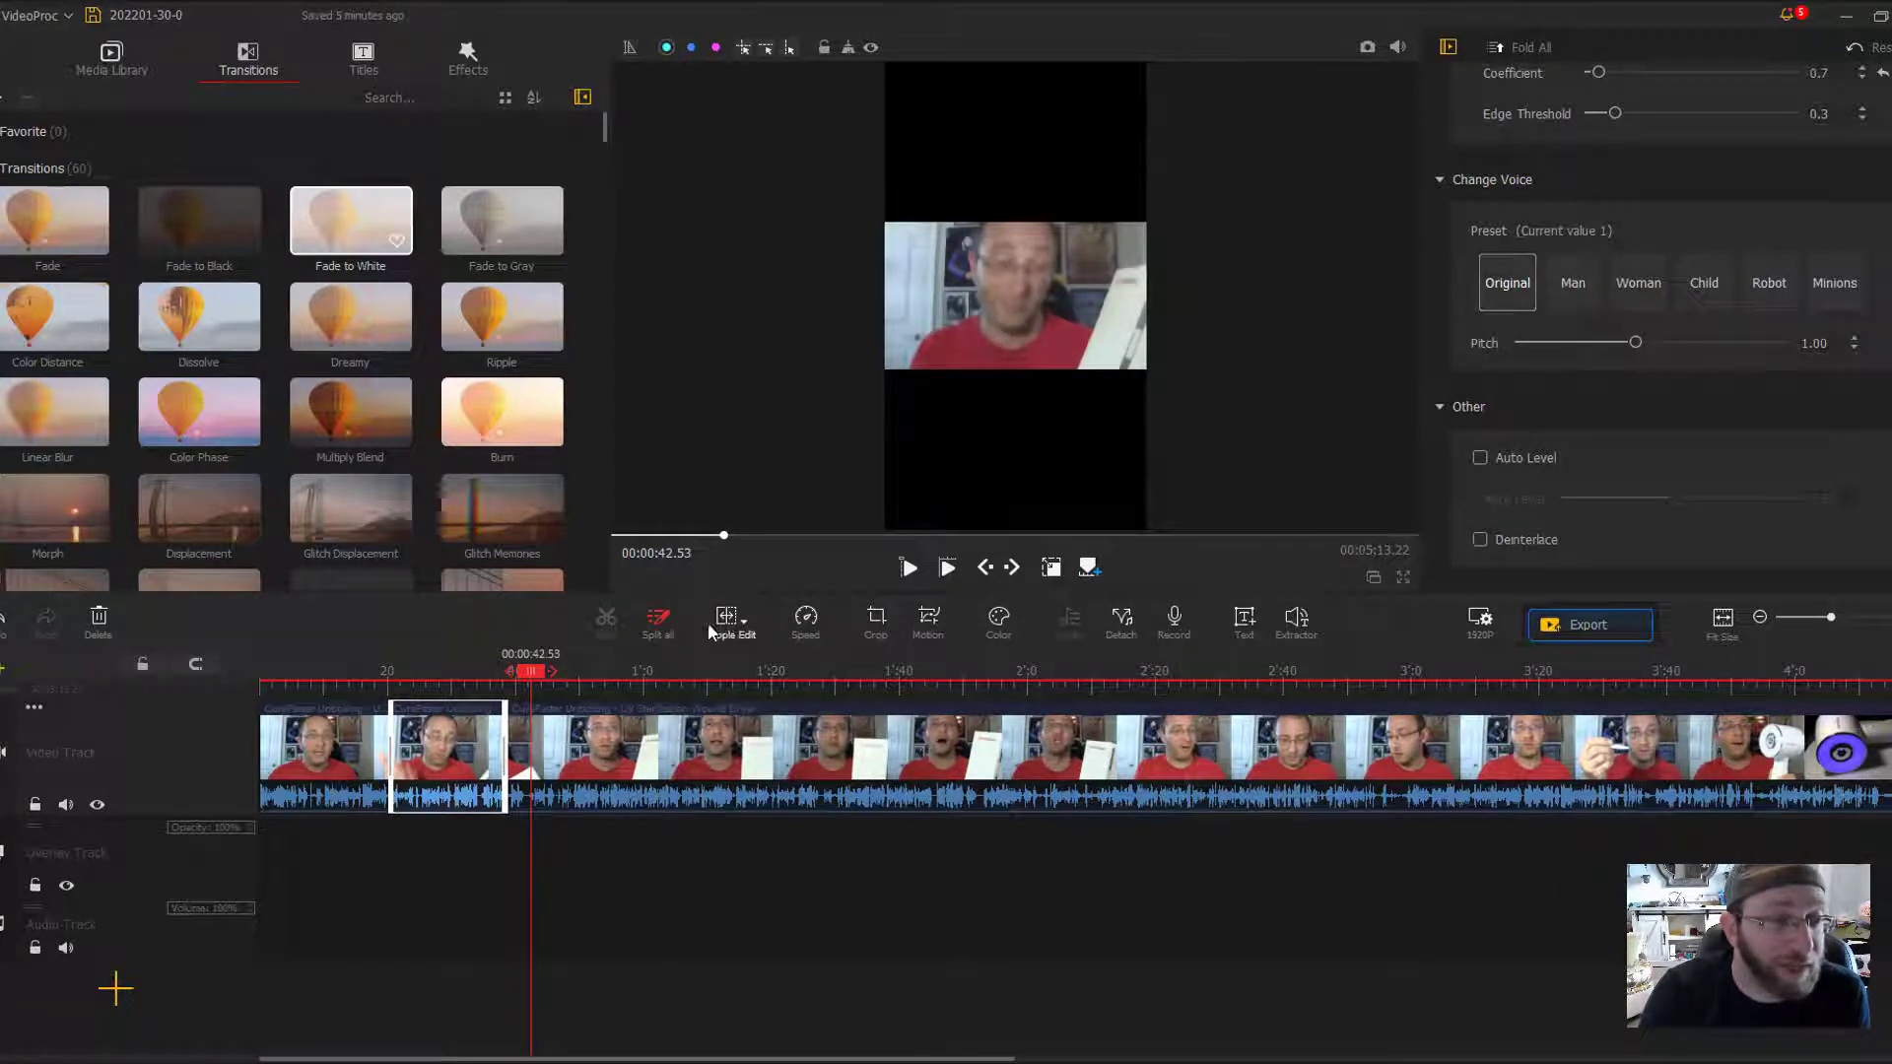
click(745, 620)
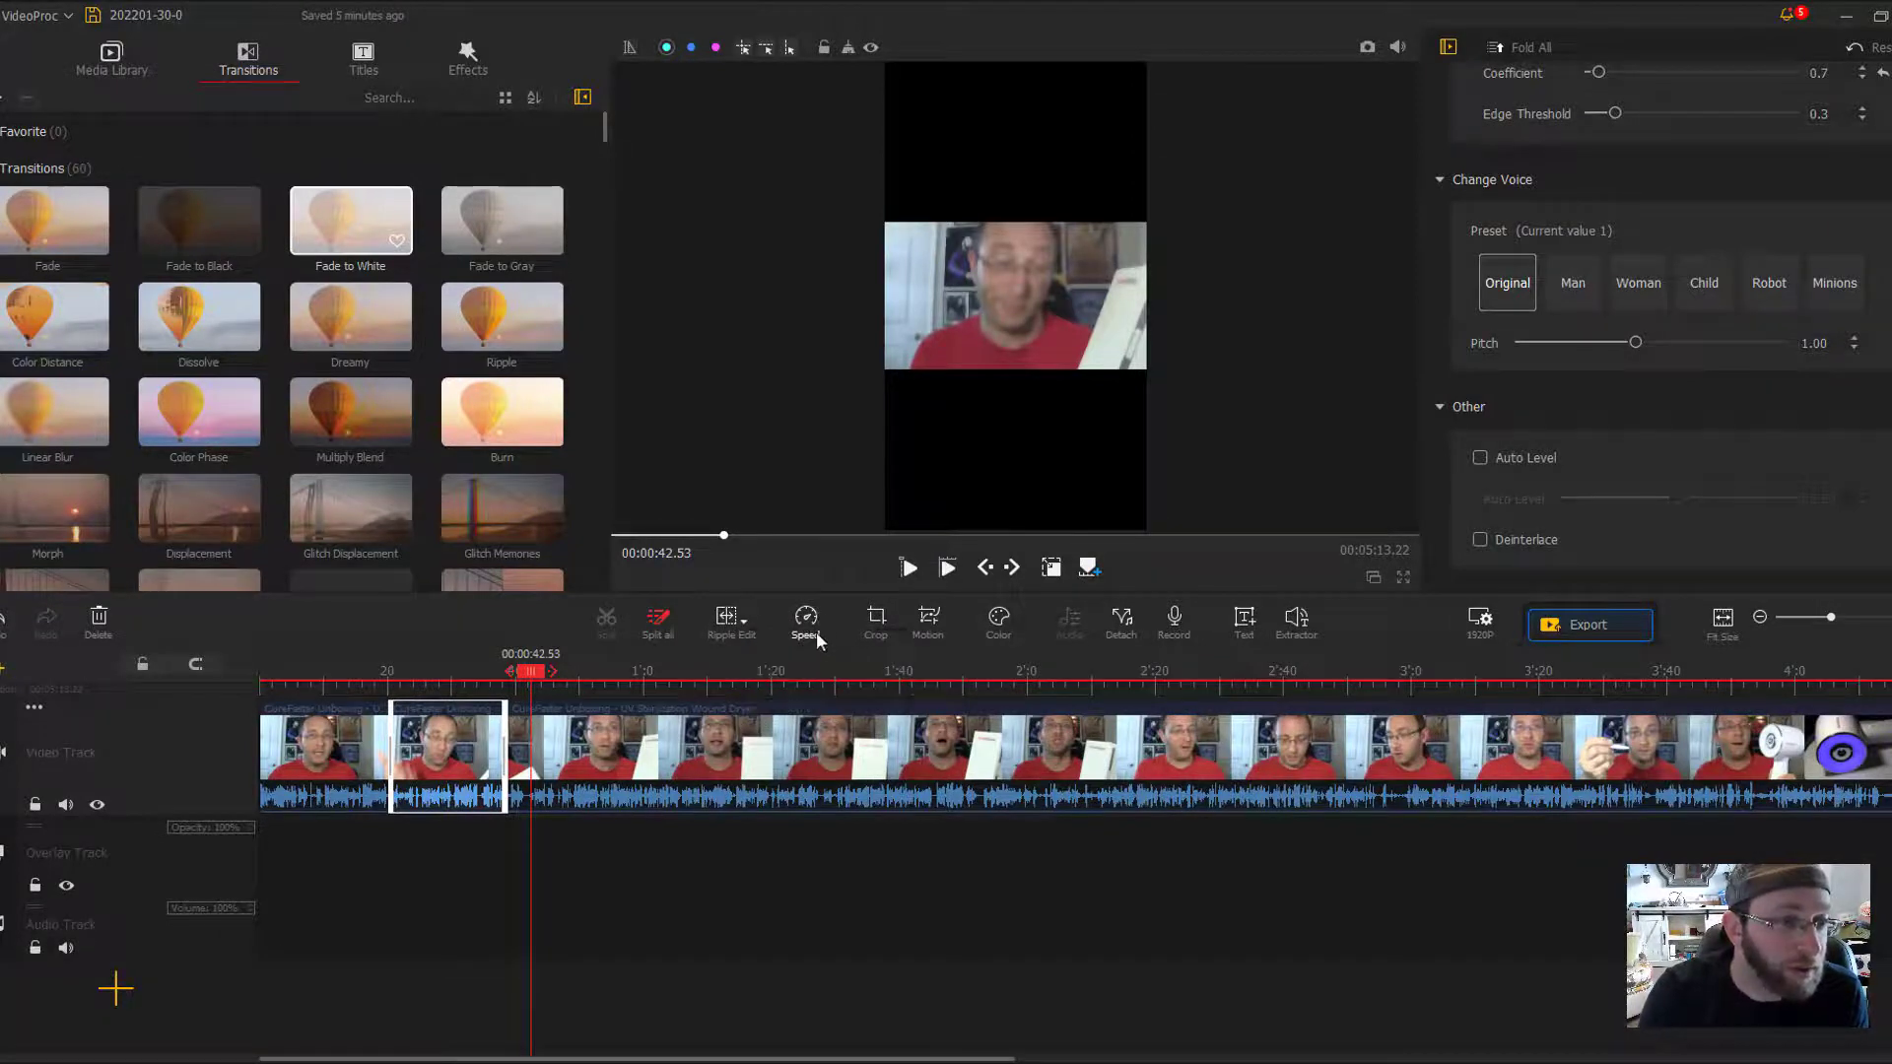
- Try the Montage speed preset on the trimmed clip in the Speed Editor and preview its playback
click(806, 615)
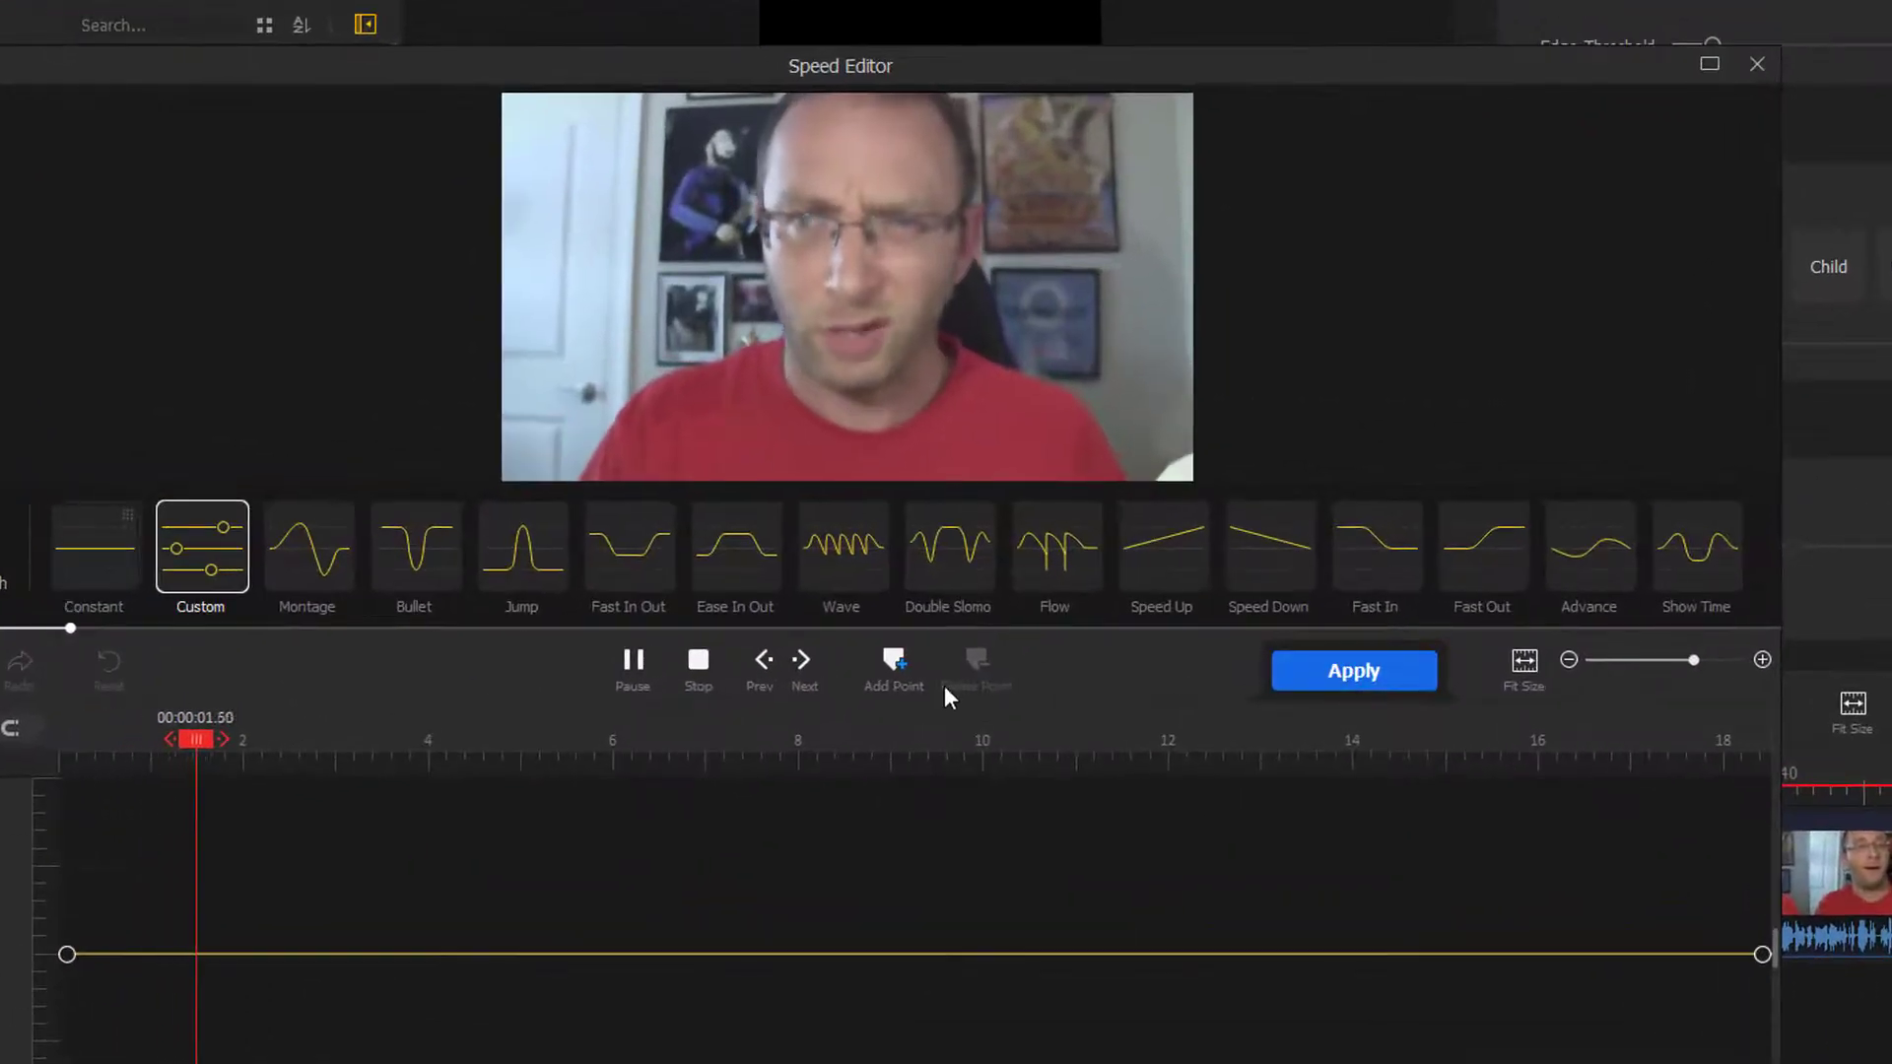
click(696, 666)
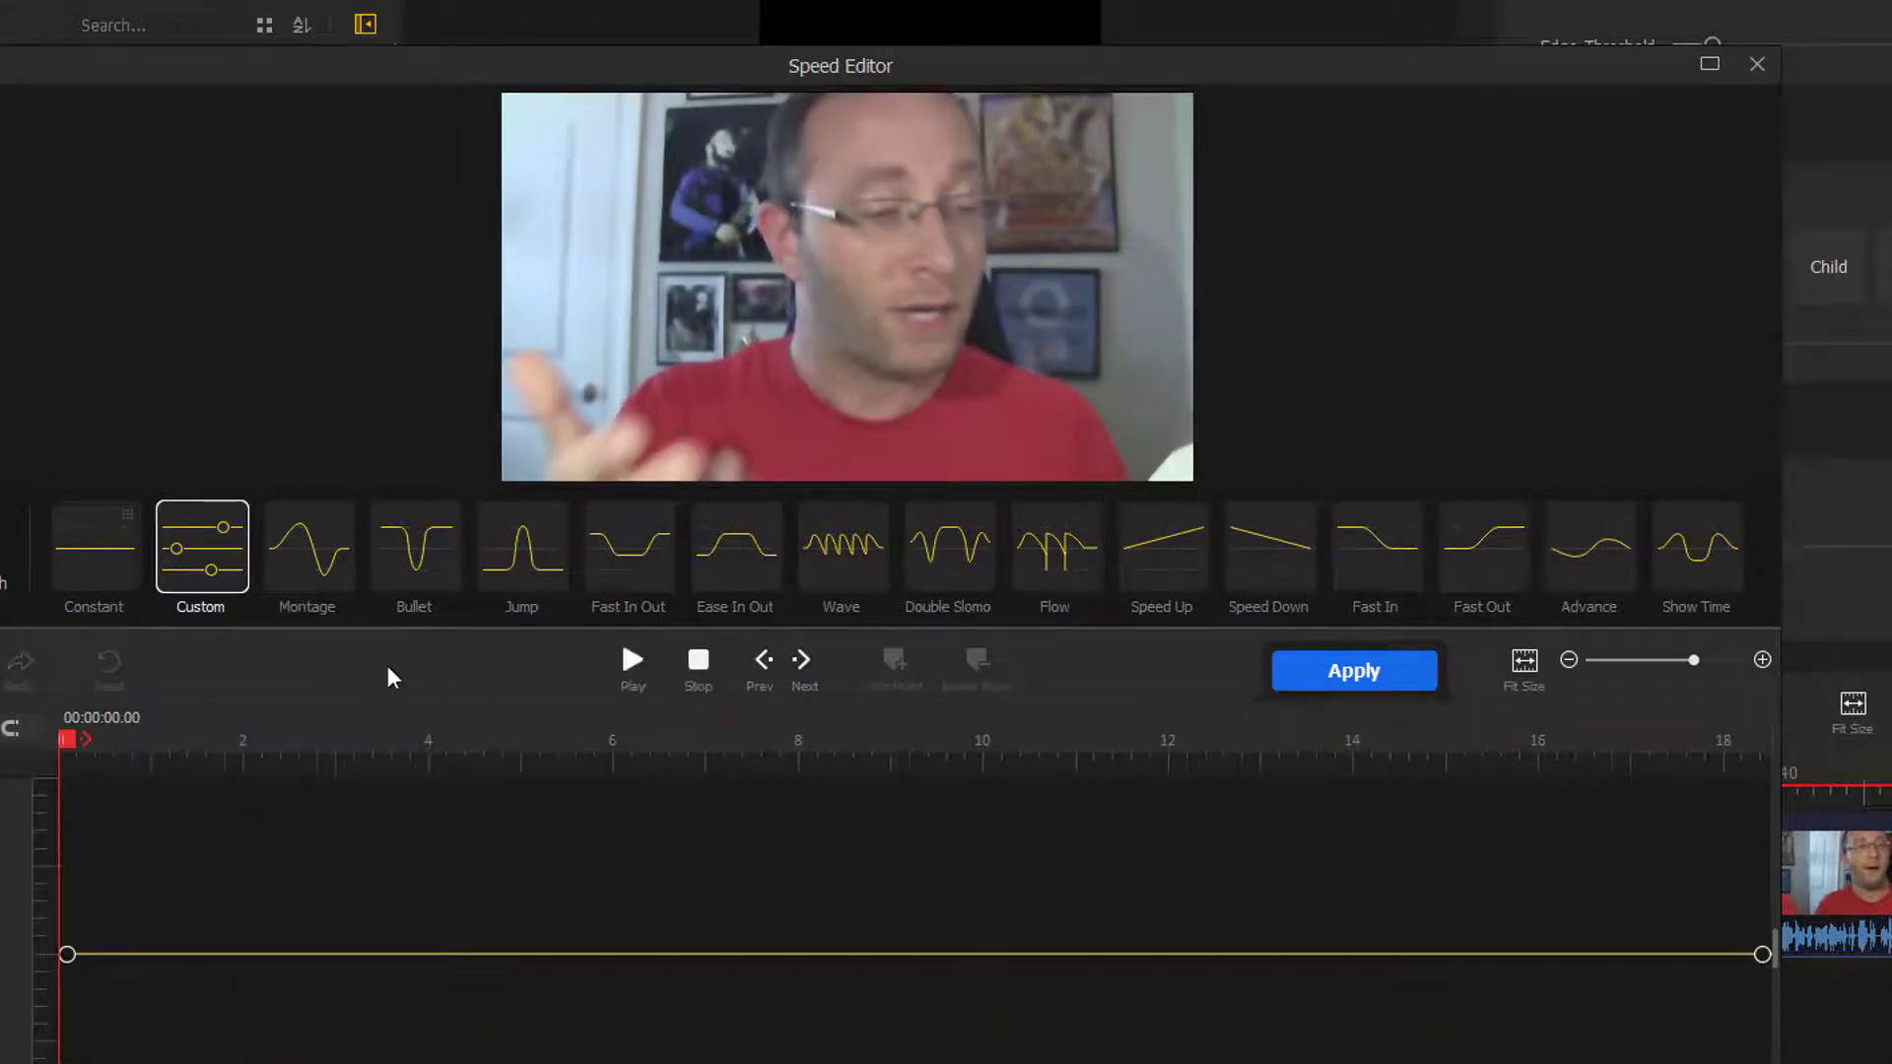
click(335, 550)
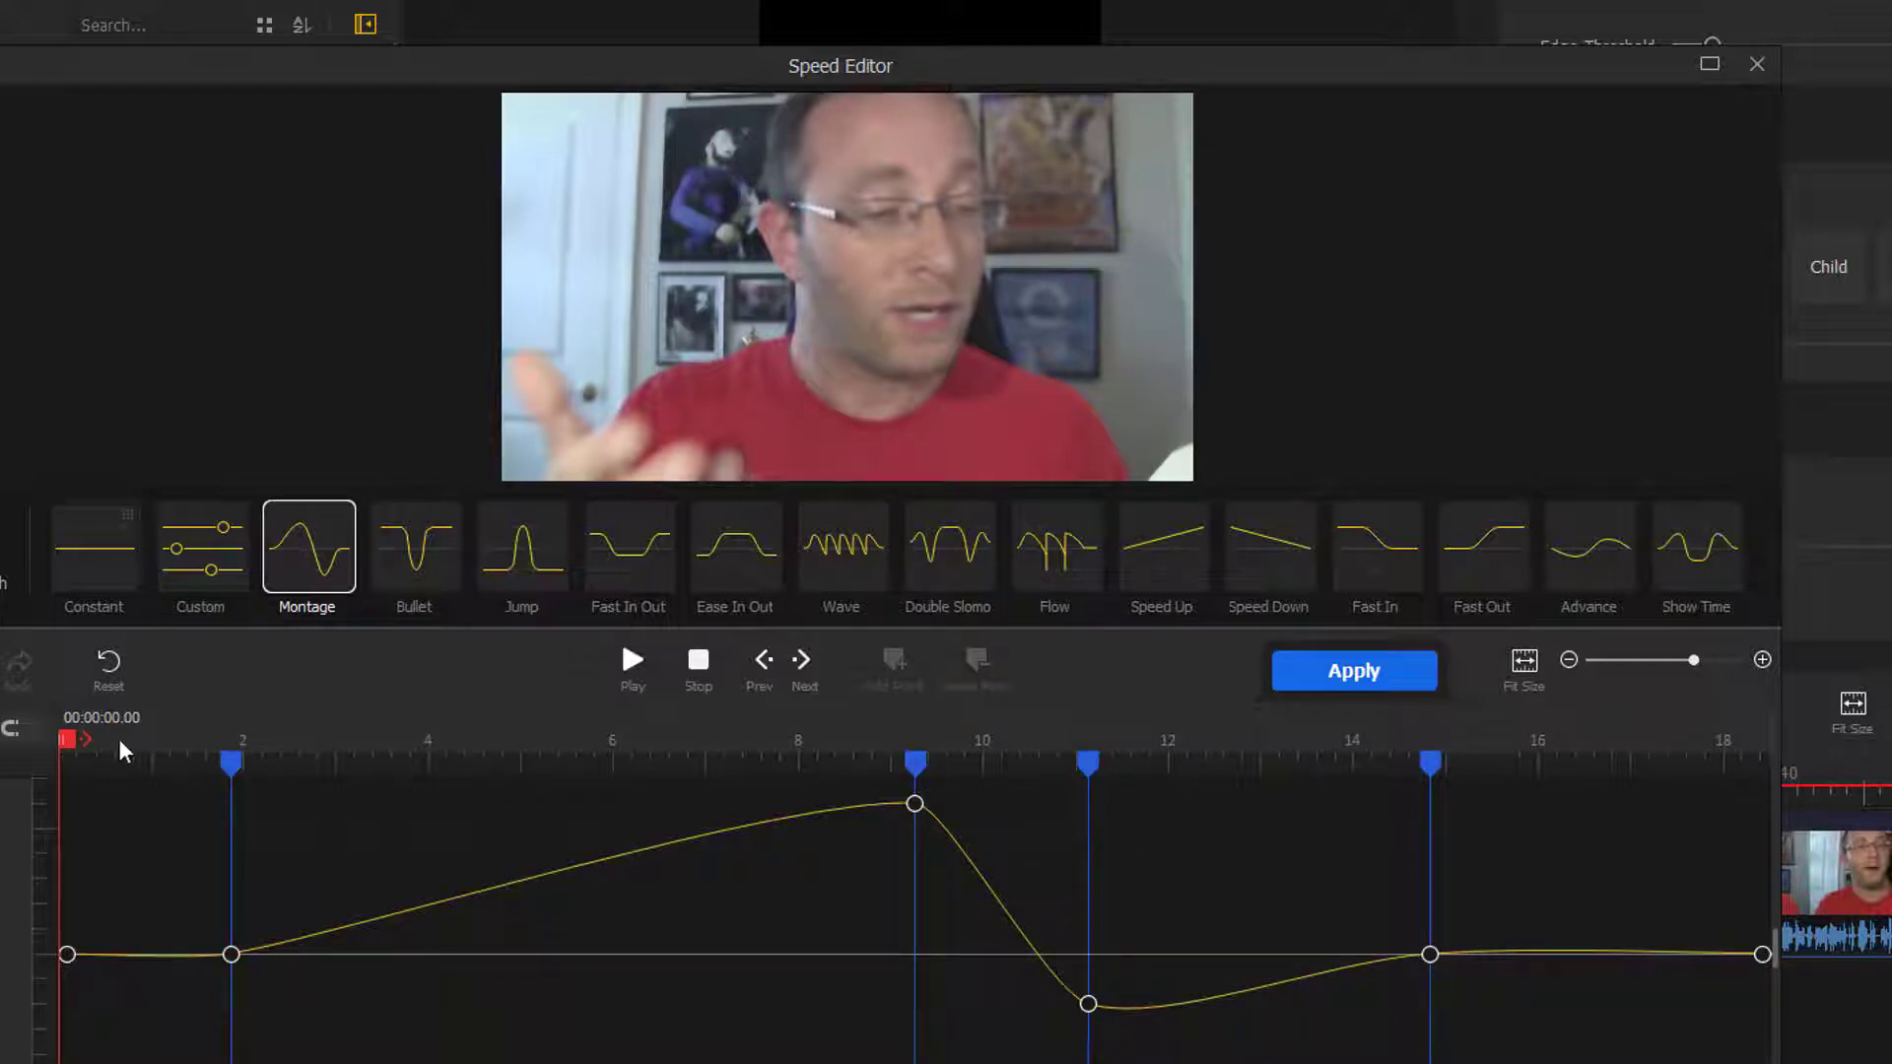
mouse_move(71, 749)
mouse_down()
mouse_move(612, 749)
mouse_move(103, 749)
mouse_up()
click(636, 665)
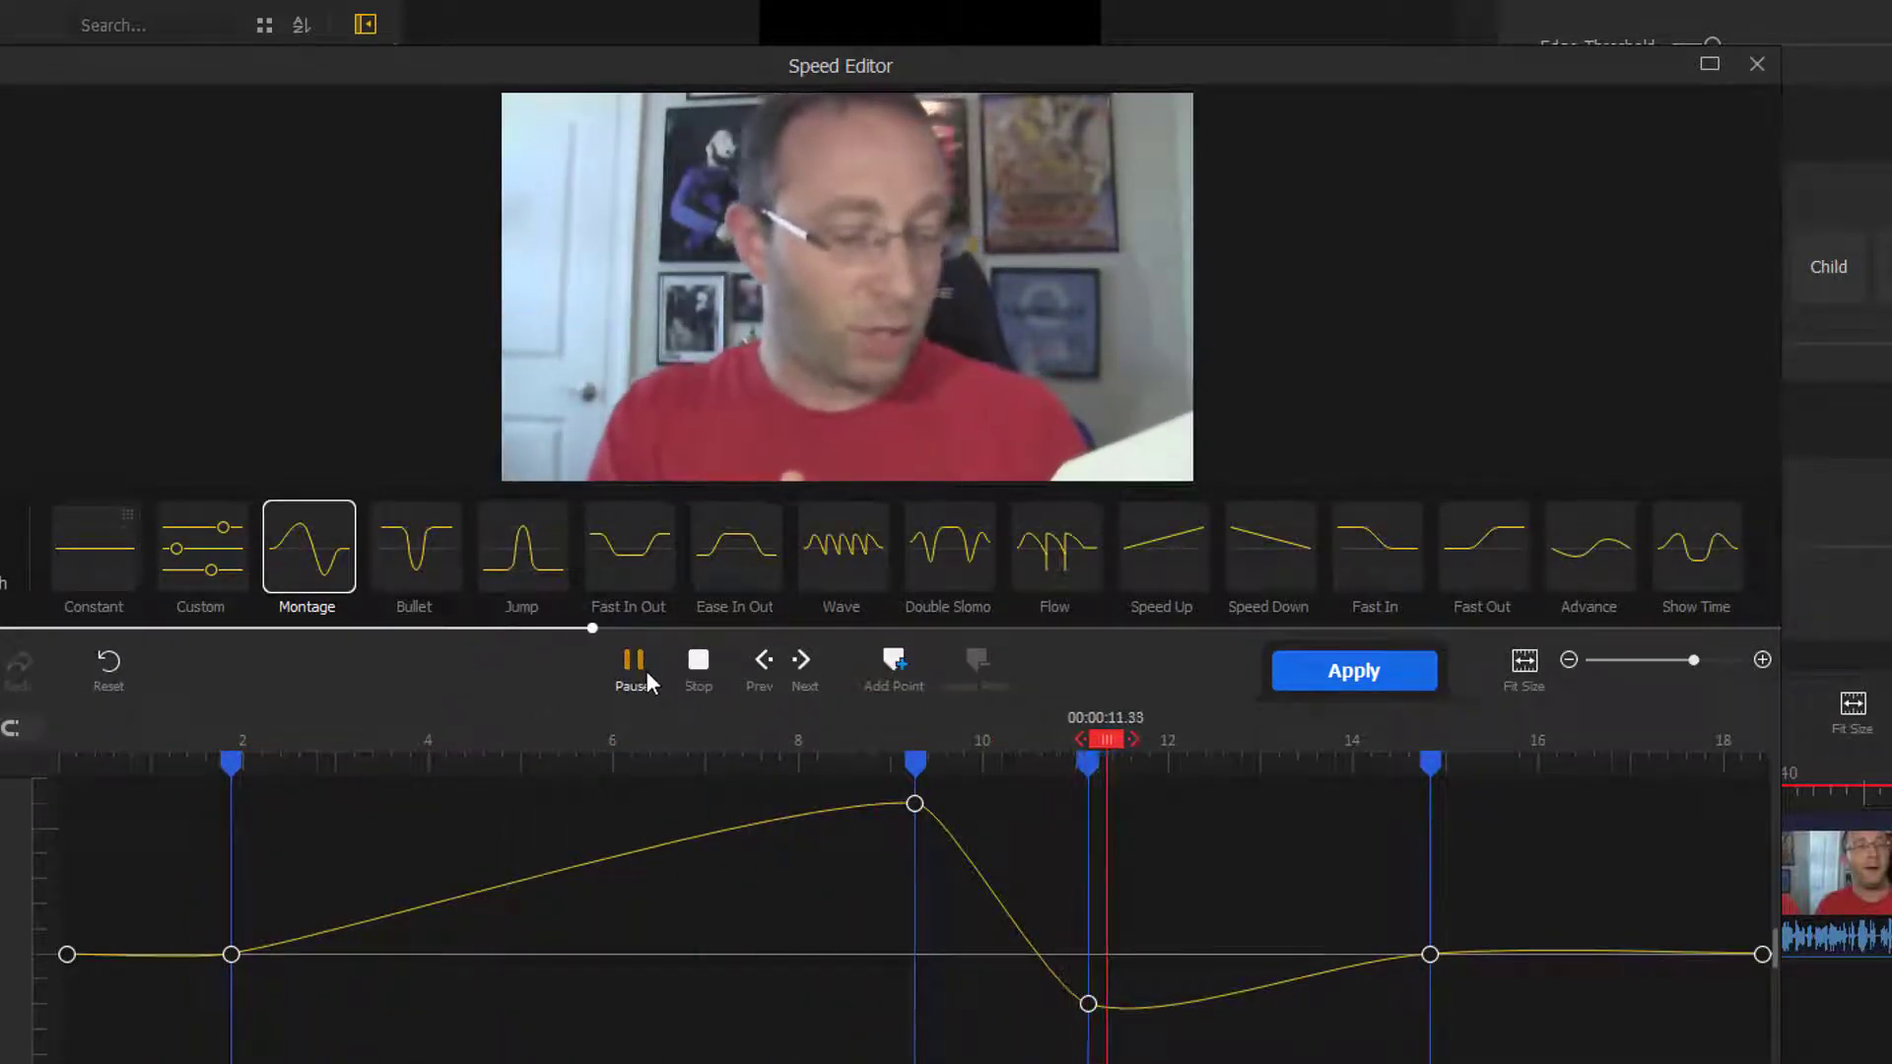
click(645, 674)
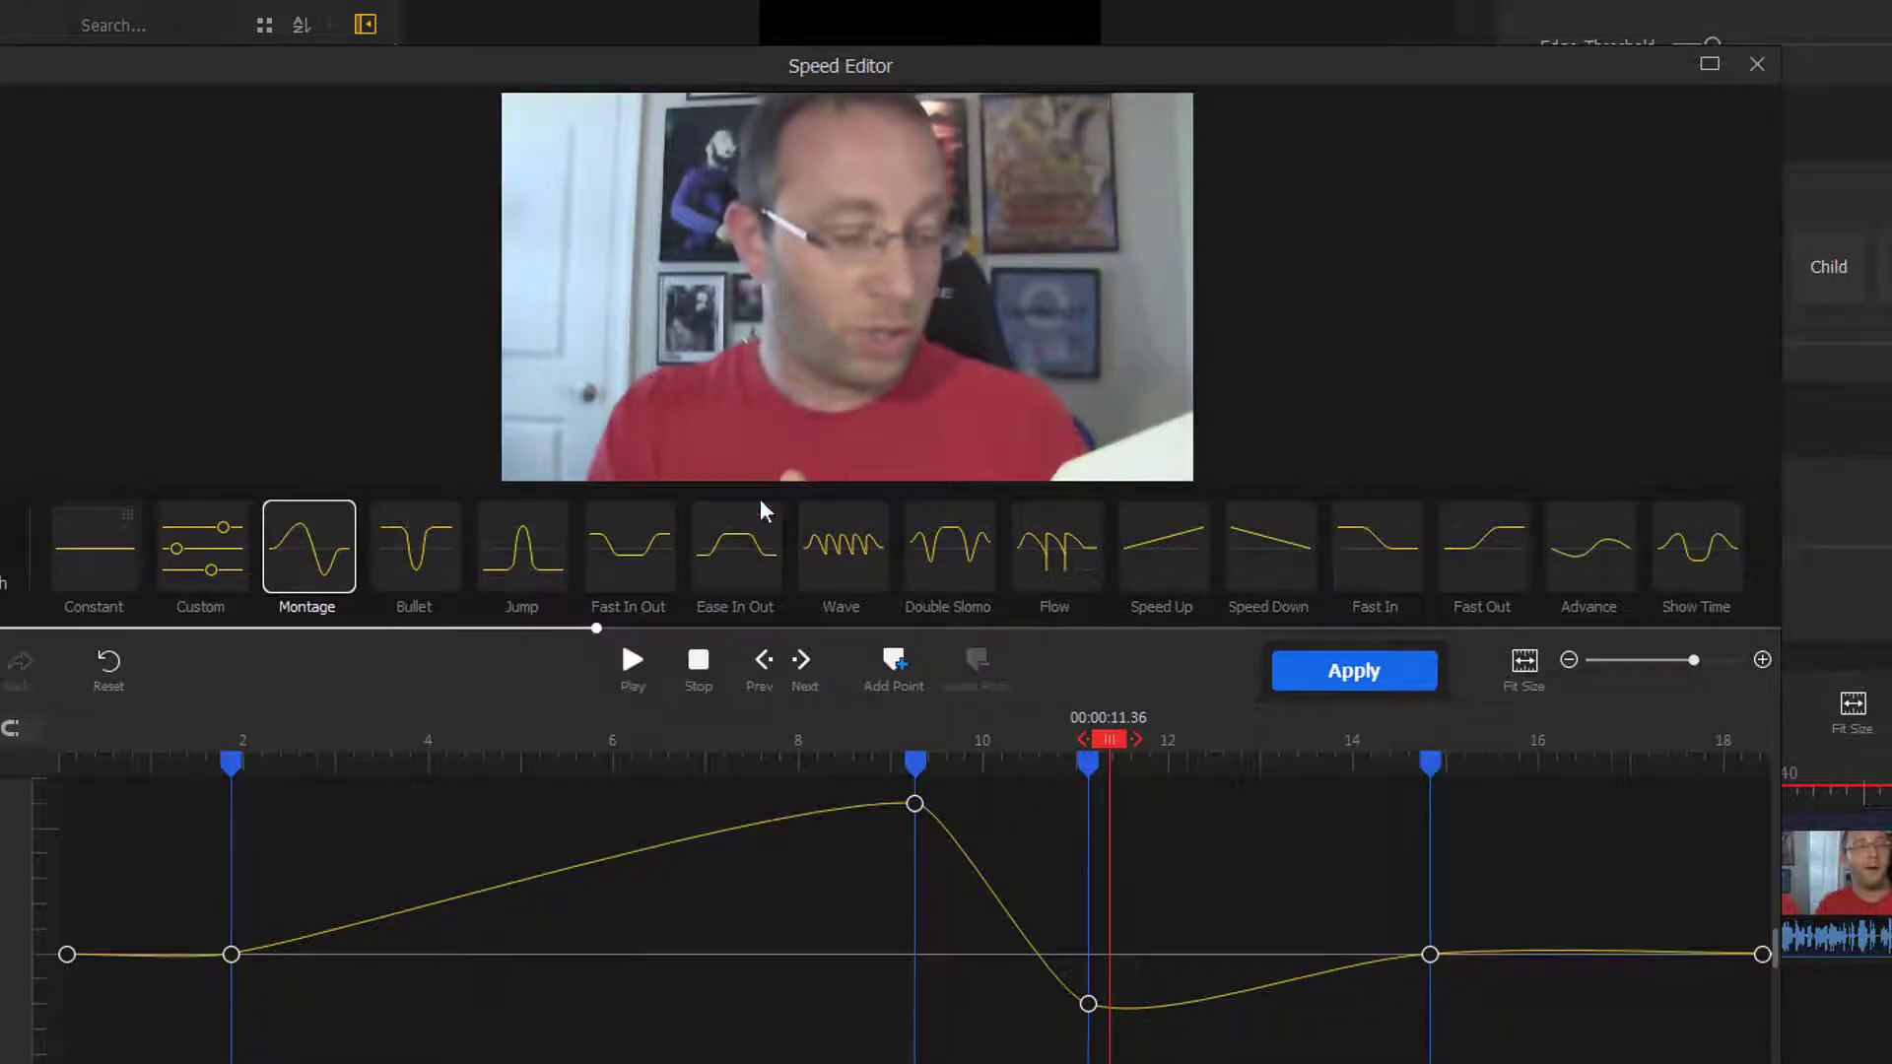
- Move the speed curve's peak point lower and earlier, to about 8.03 seconds, and close the Speed Editor without saving
mouse_move(916, 764)
mouse_down()
mouse_move(800, 767)
mouse_move(801, 854)
mouse_up()
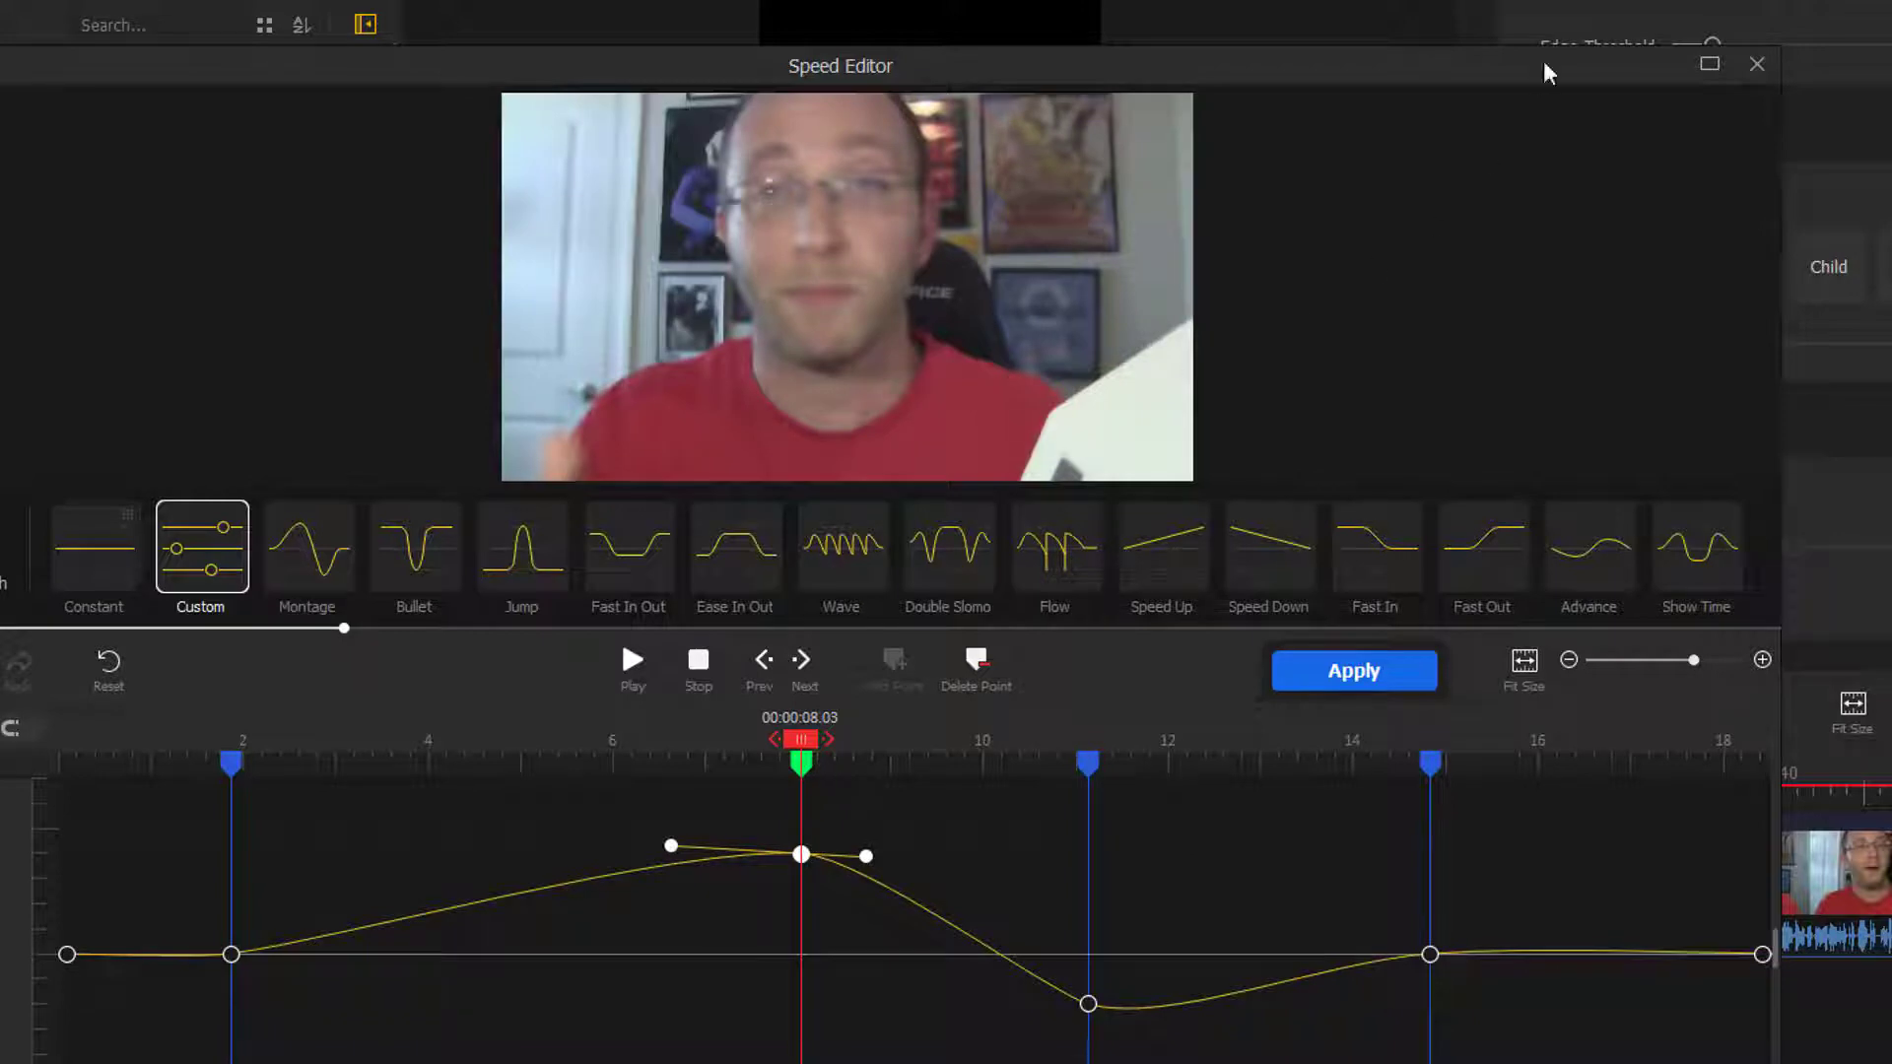
click(1759, 66)
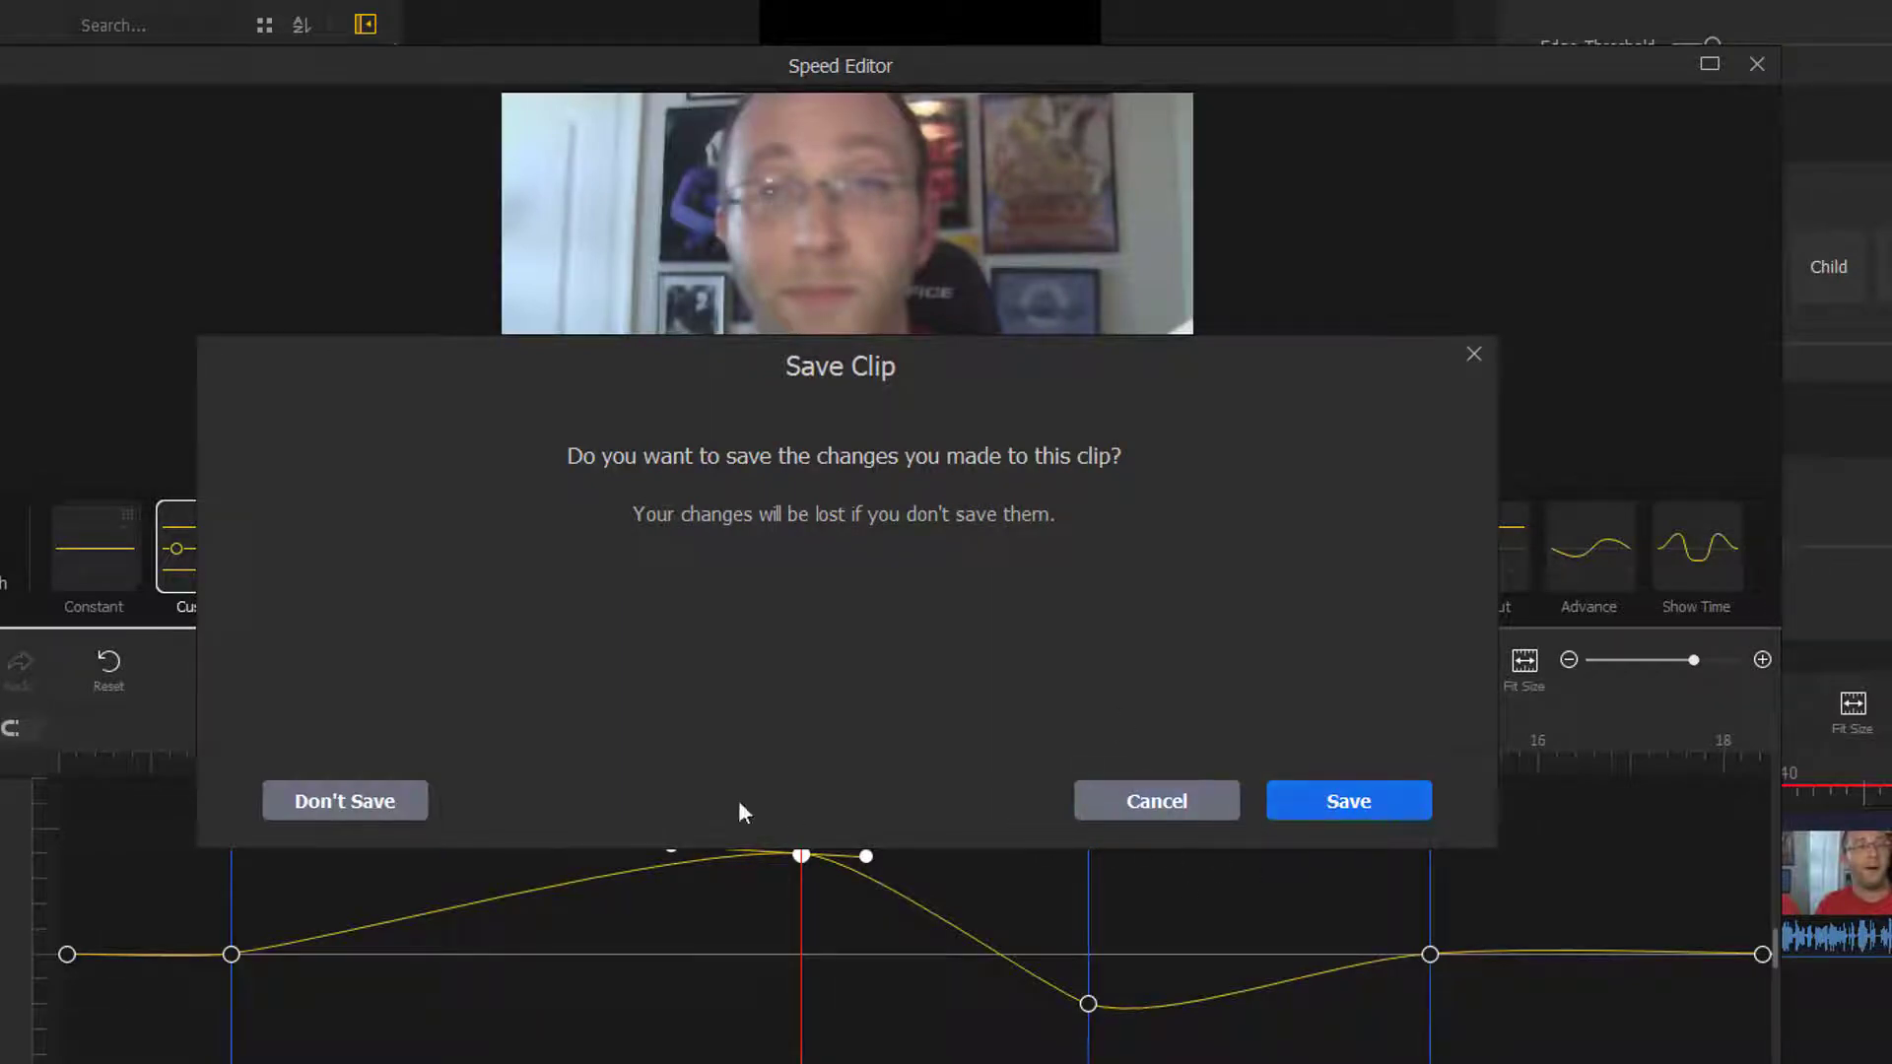
click(345, 801)
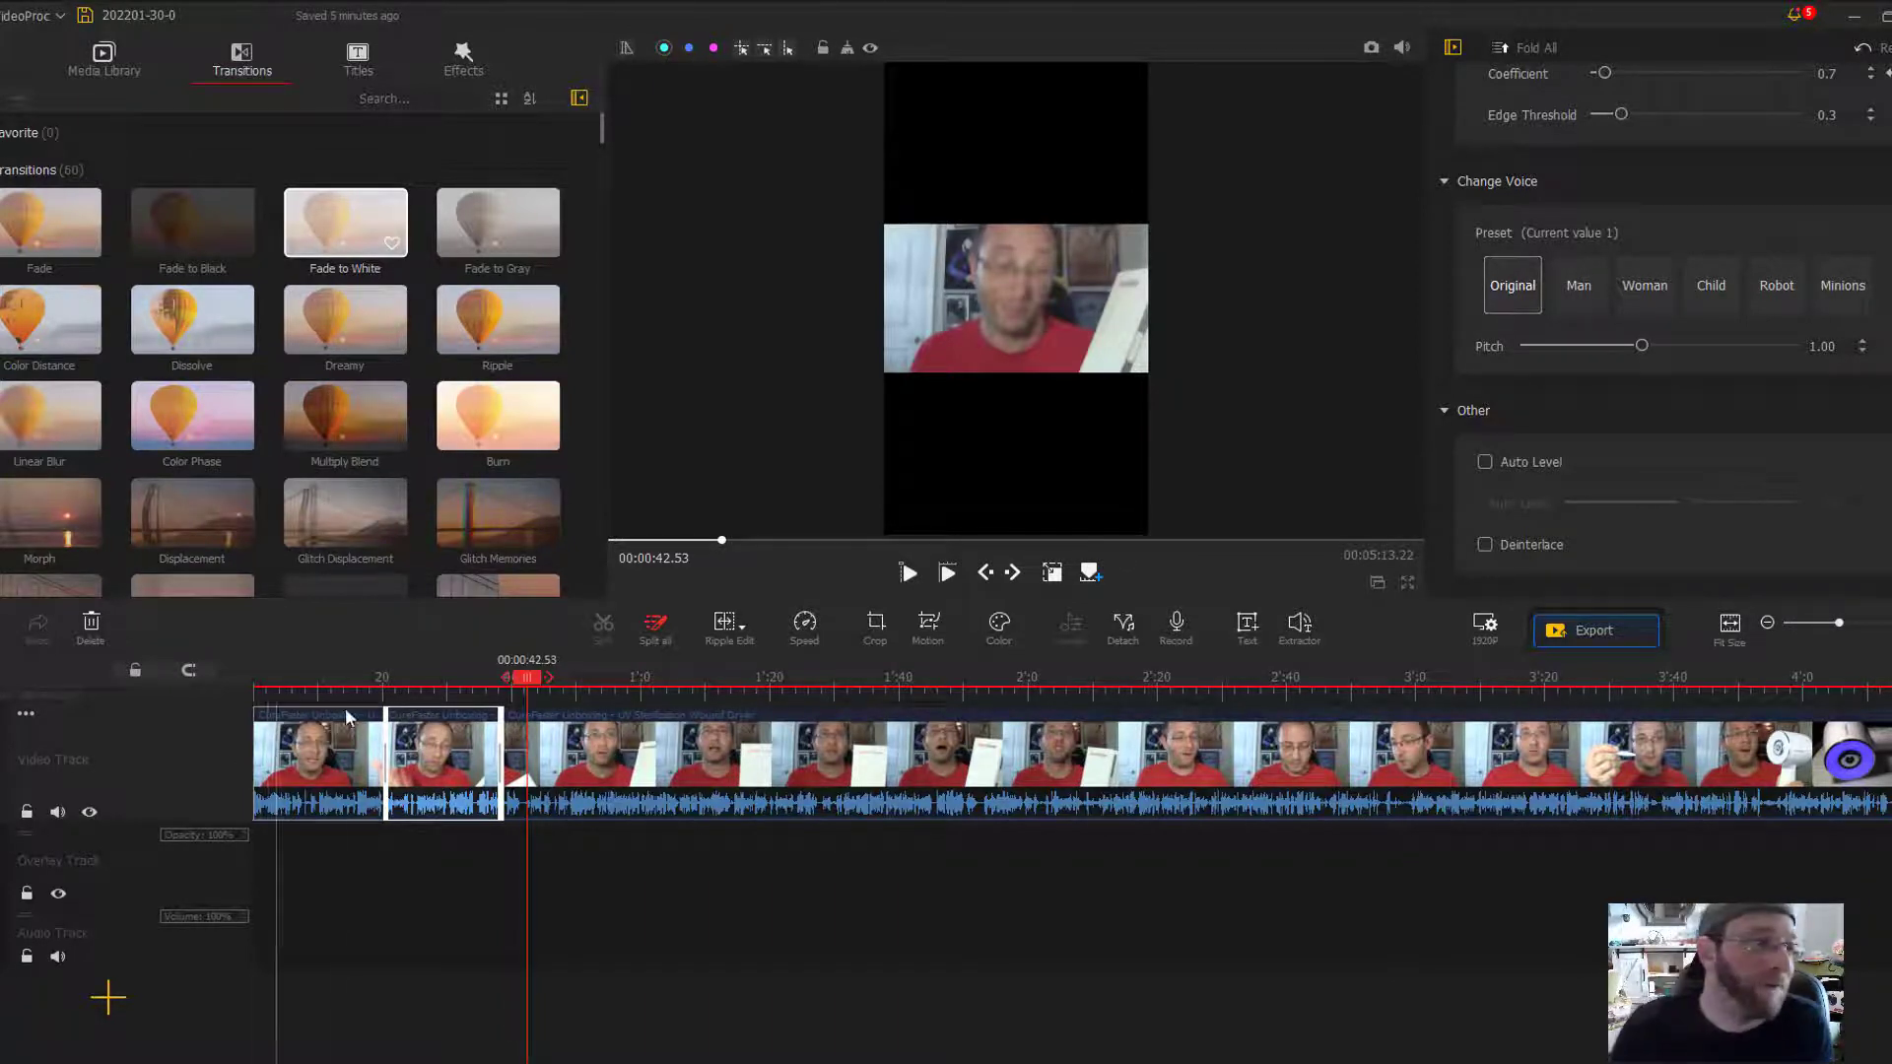
- Look through the title templates and preview the Subtitle 1 style
click(104, 59)
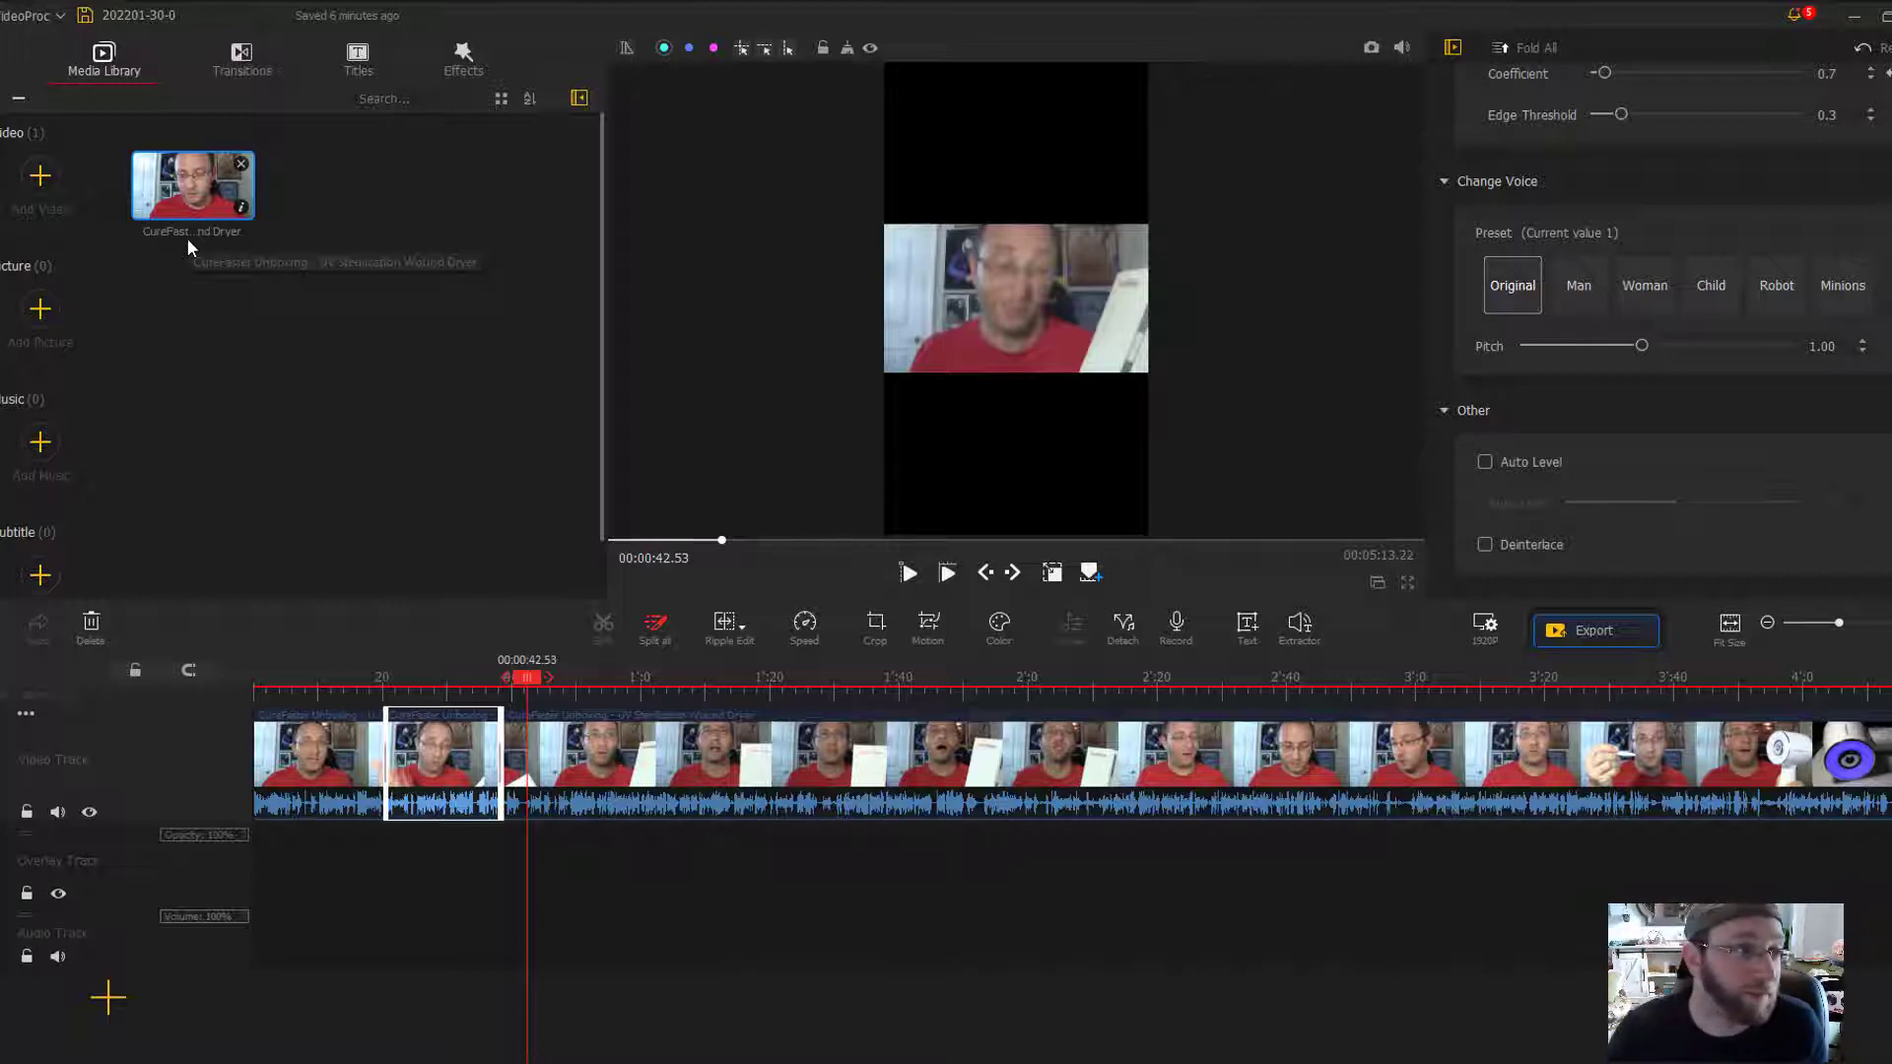
click(357, 59)
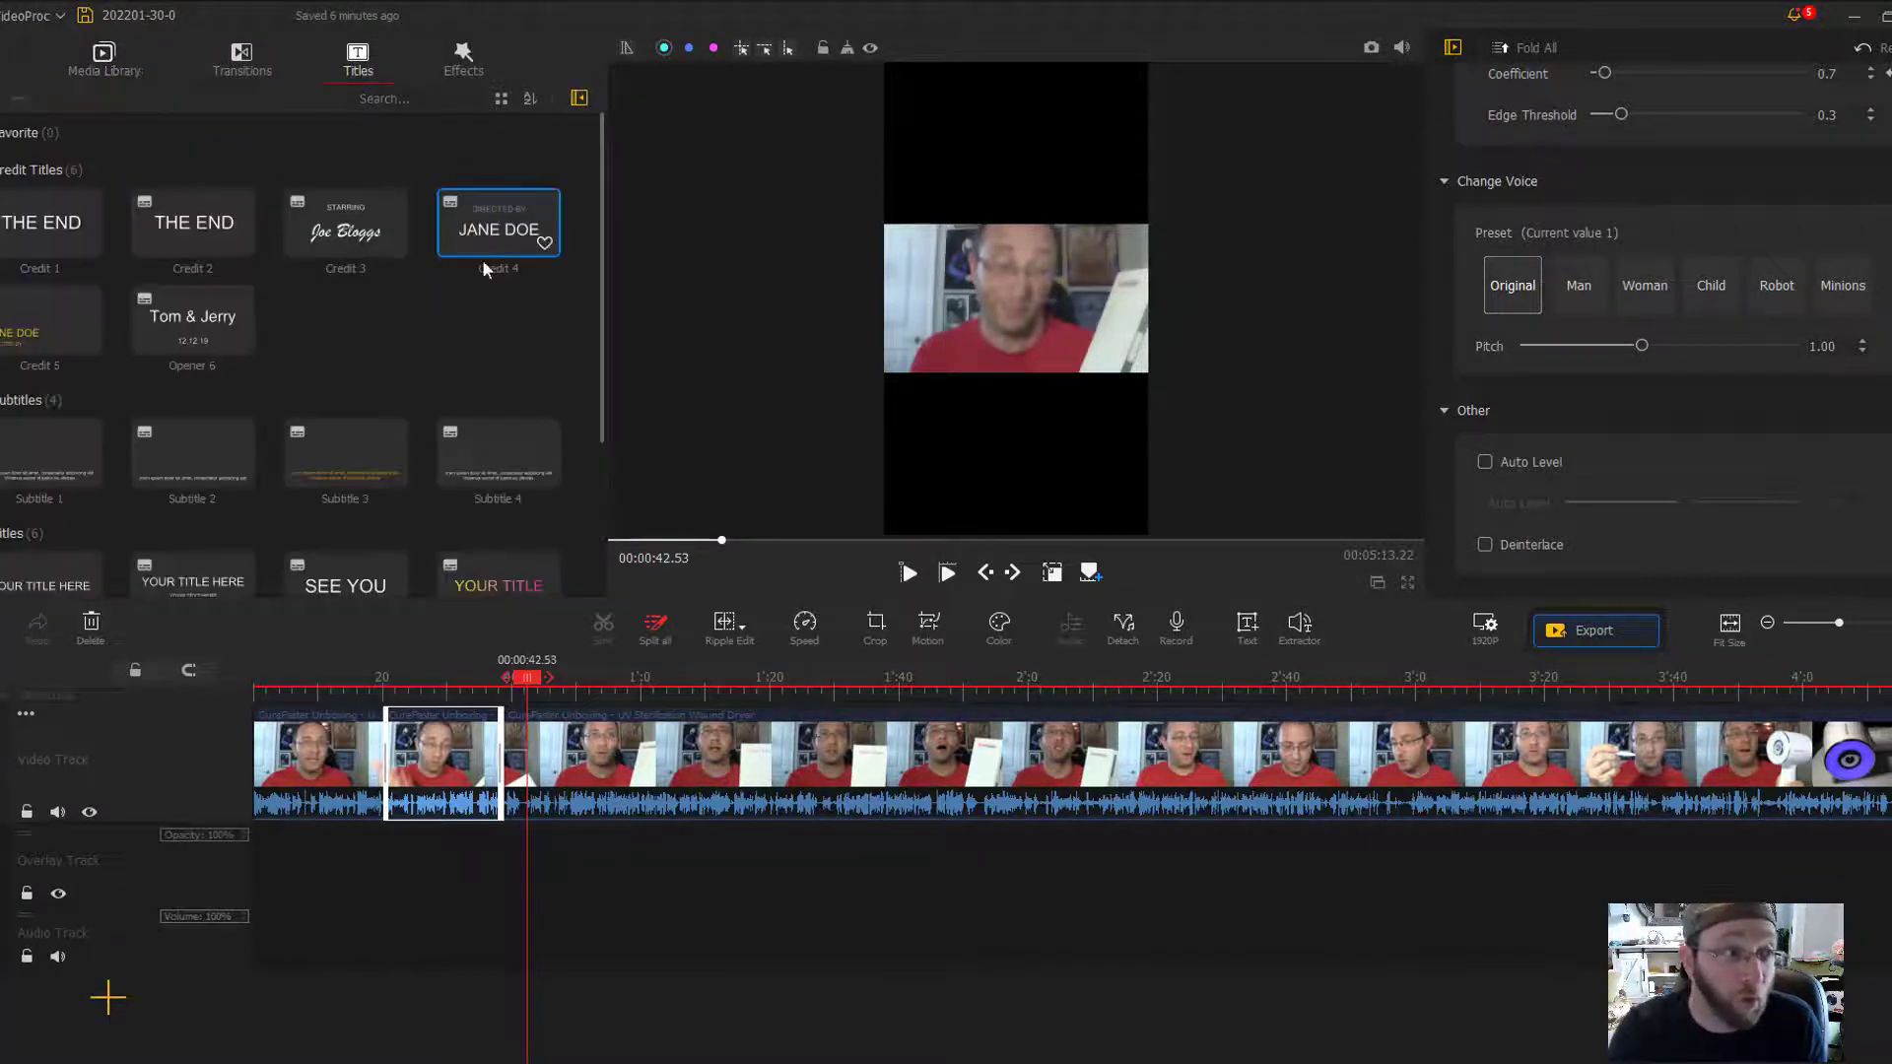
scroll(319, 304, down, 3)
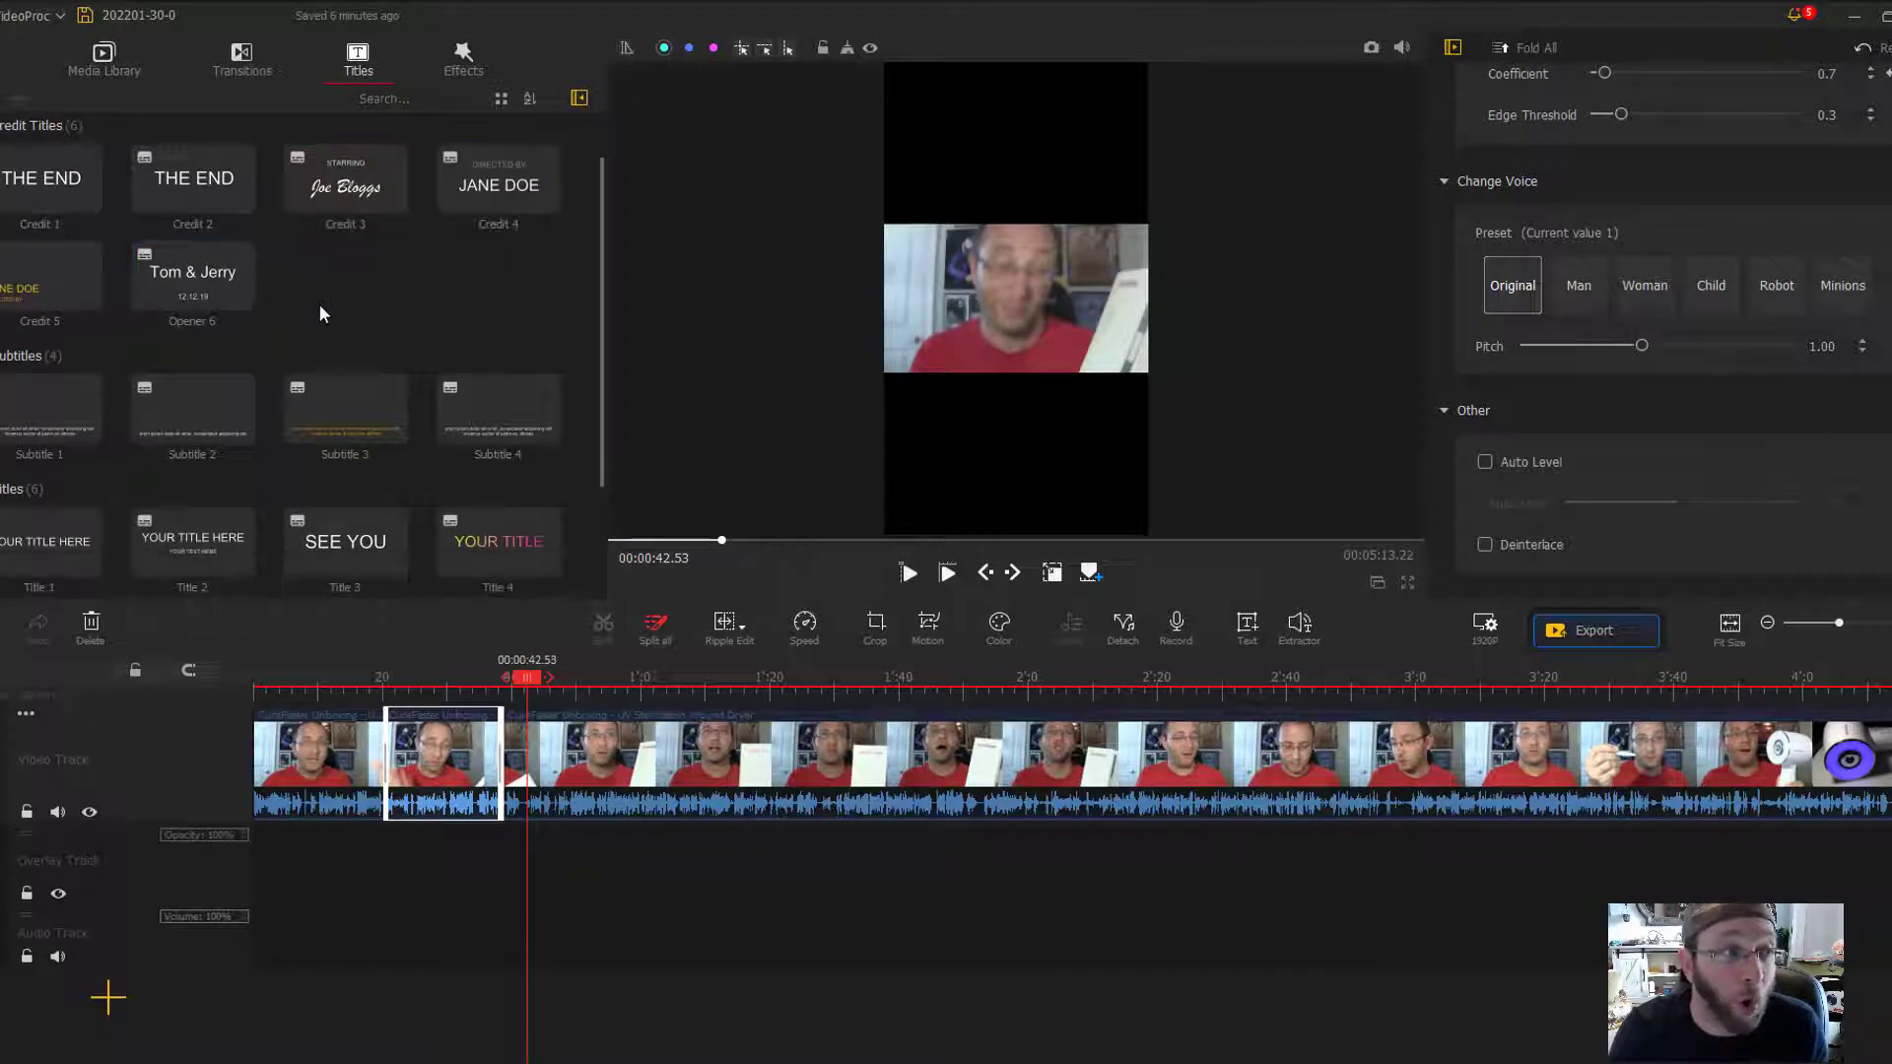
click(101, 316)
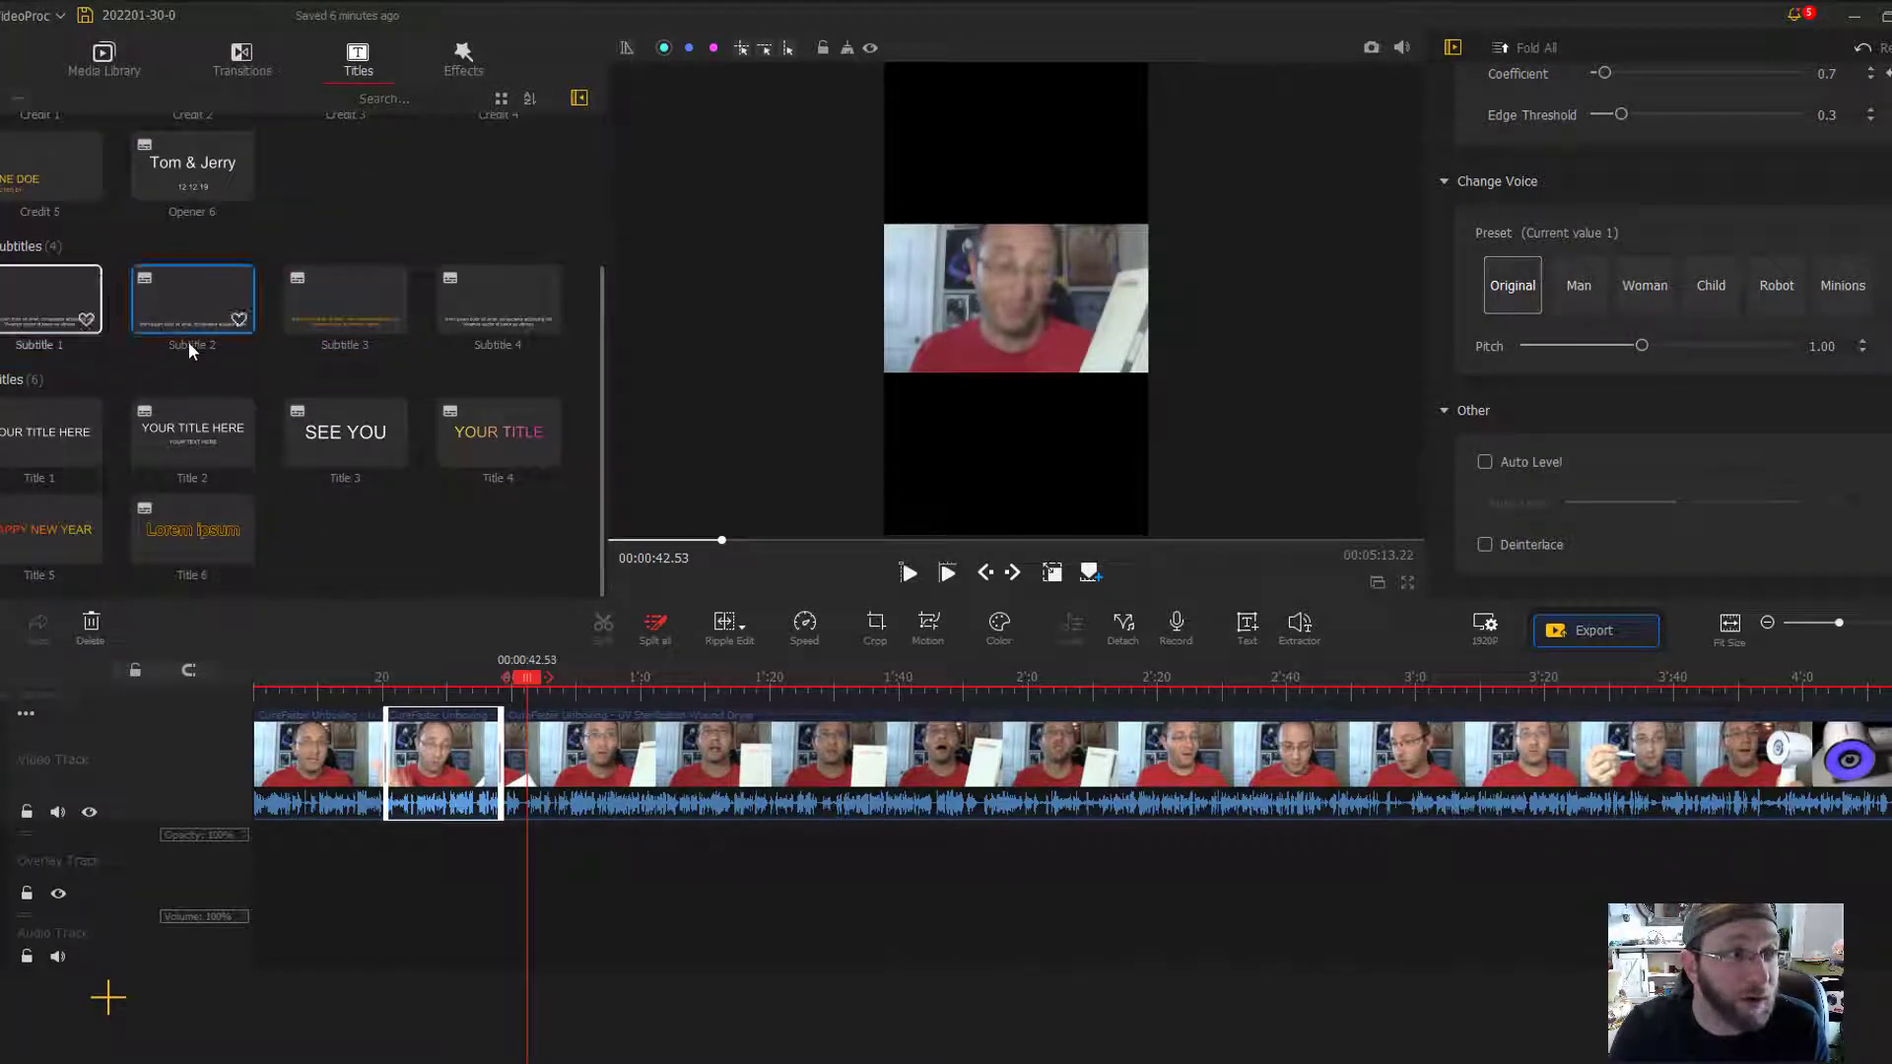
click(32, 291)
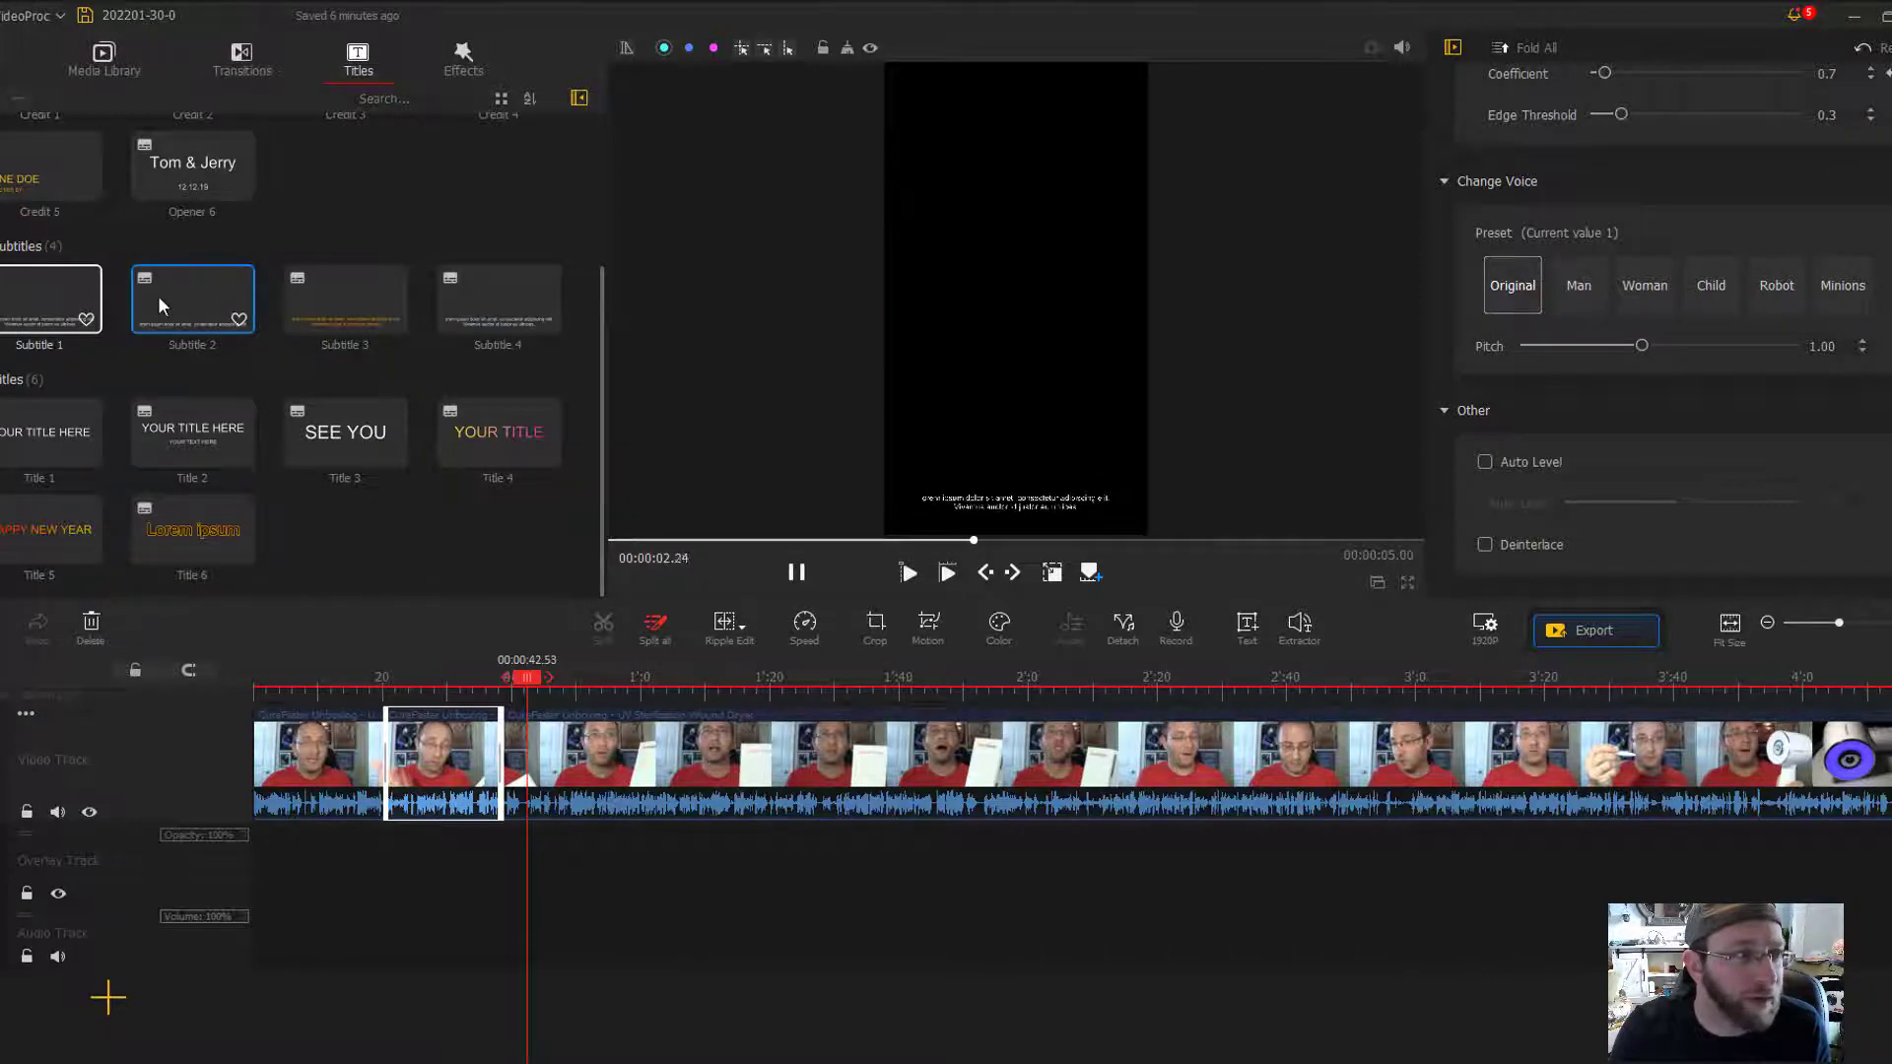
- Try adding the Subtitle 1 template near the start of the timeline and undo it
click(328, 701)
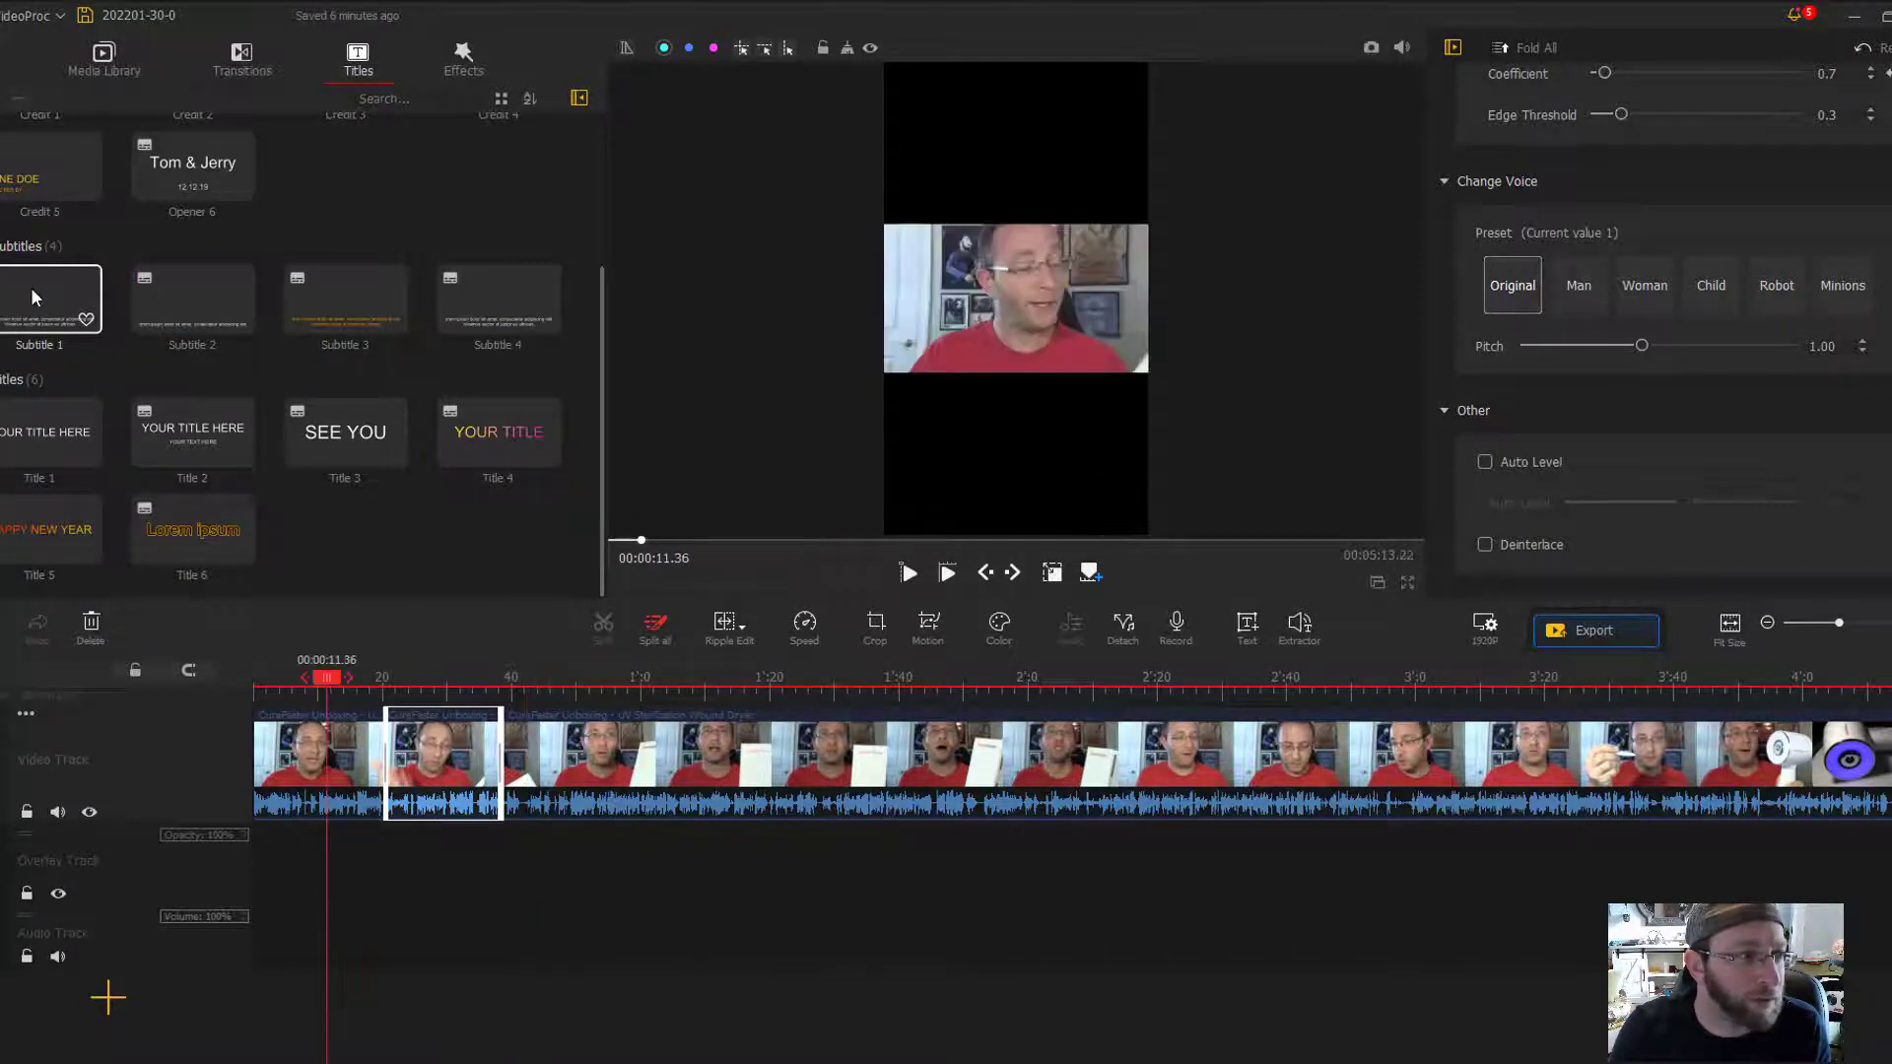
drag(32, 295, 300, 916)
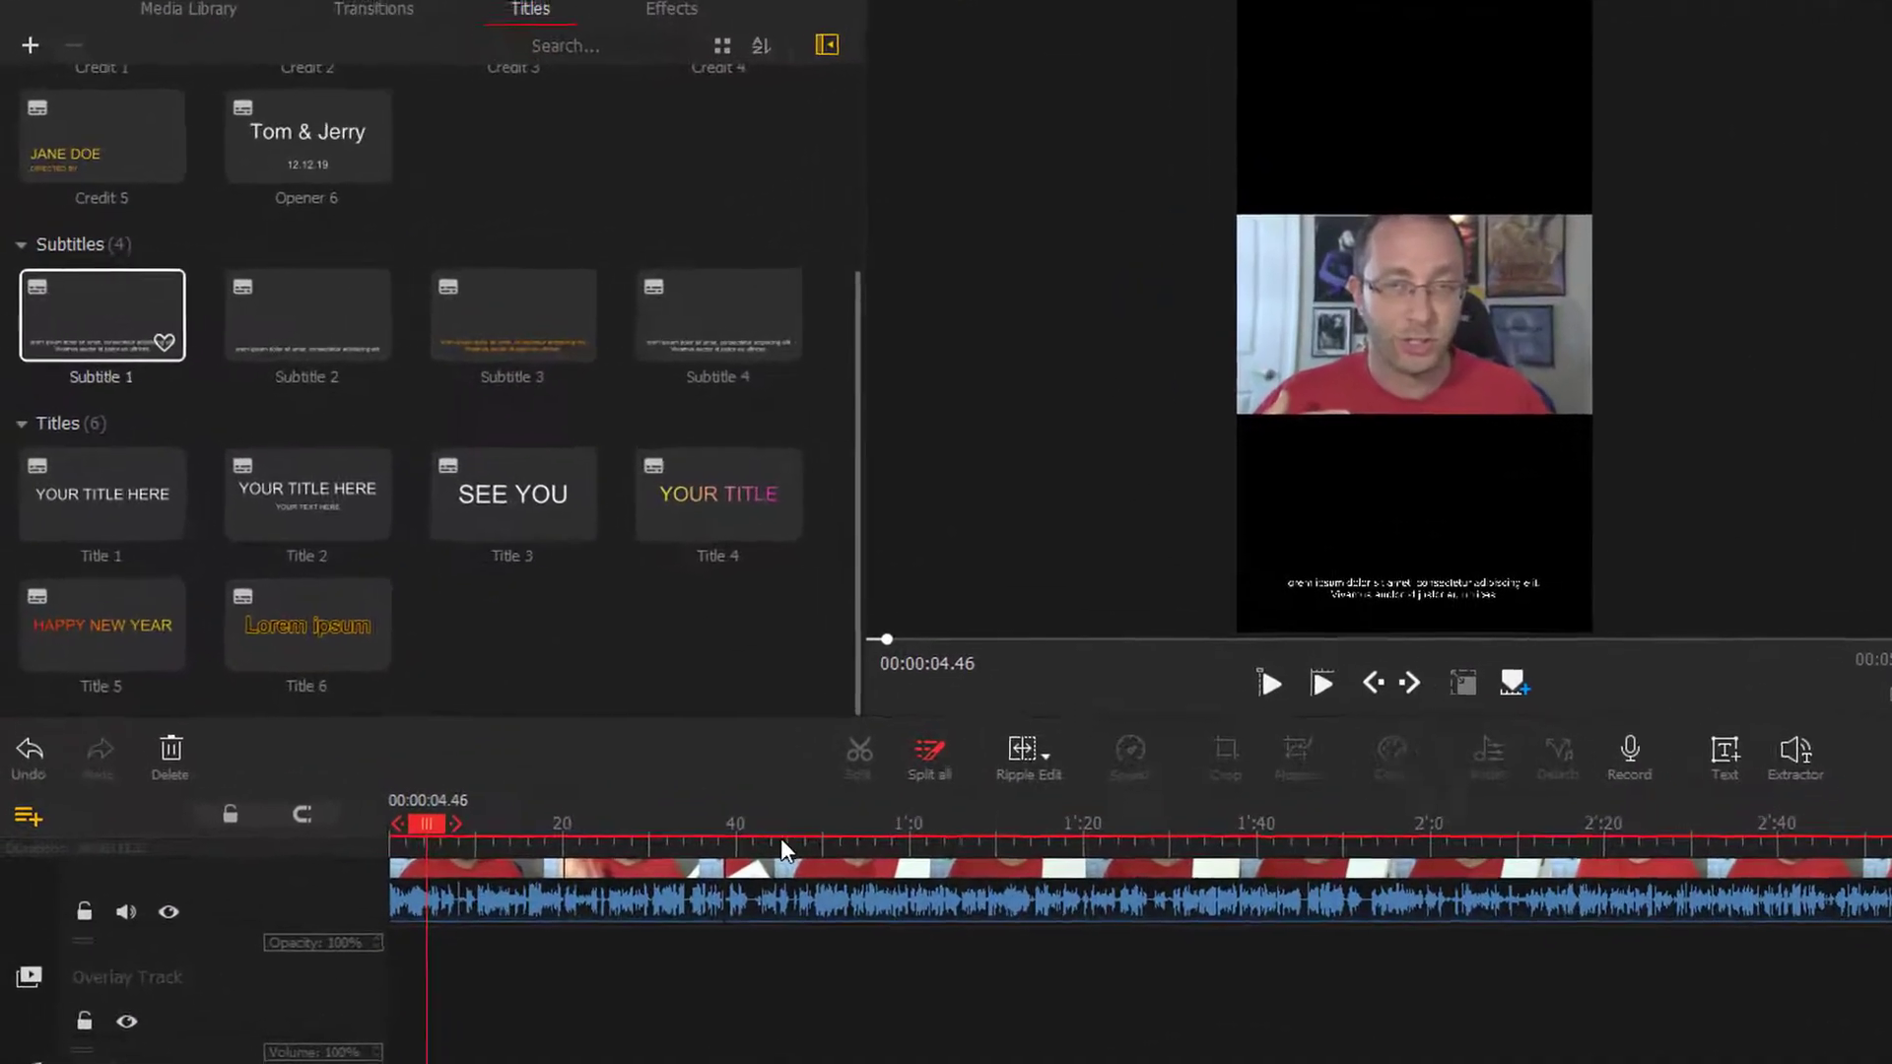
key(ctrl+z)
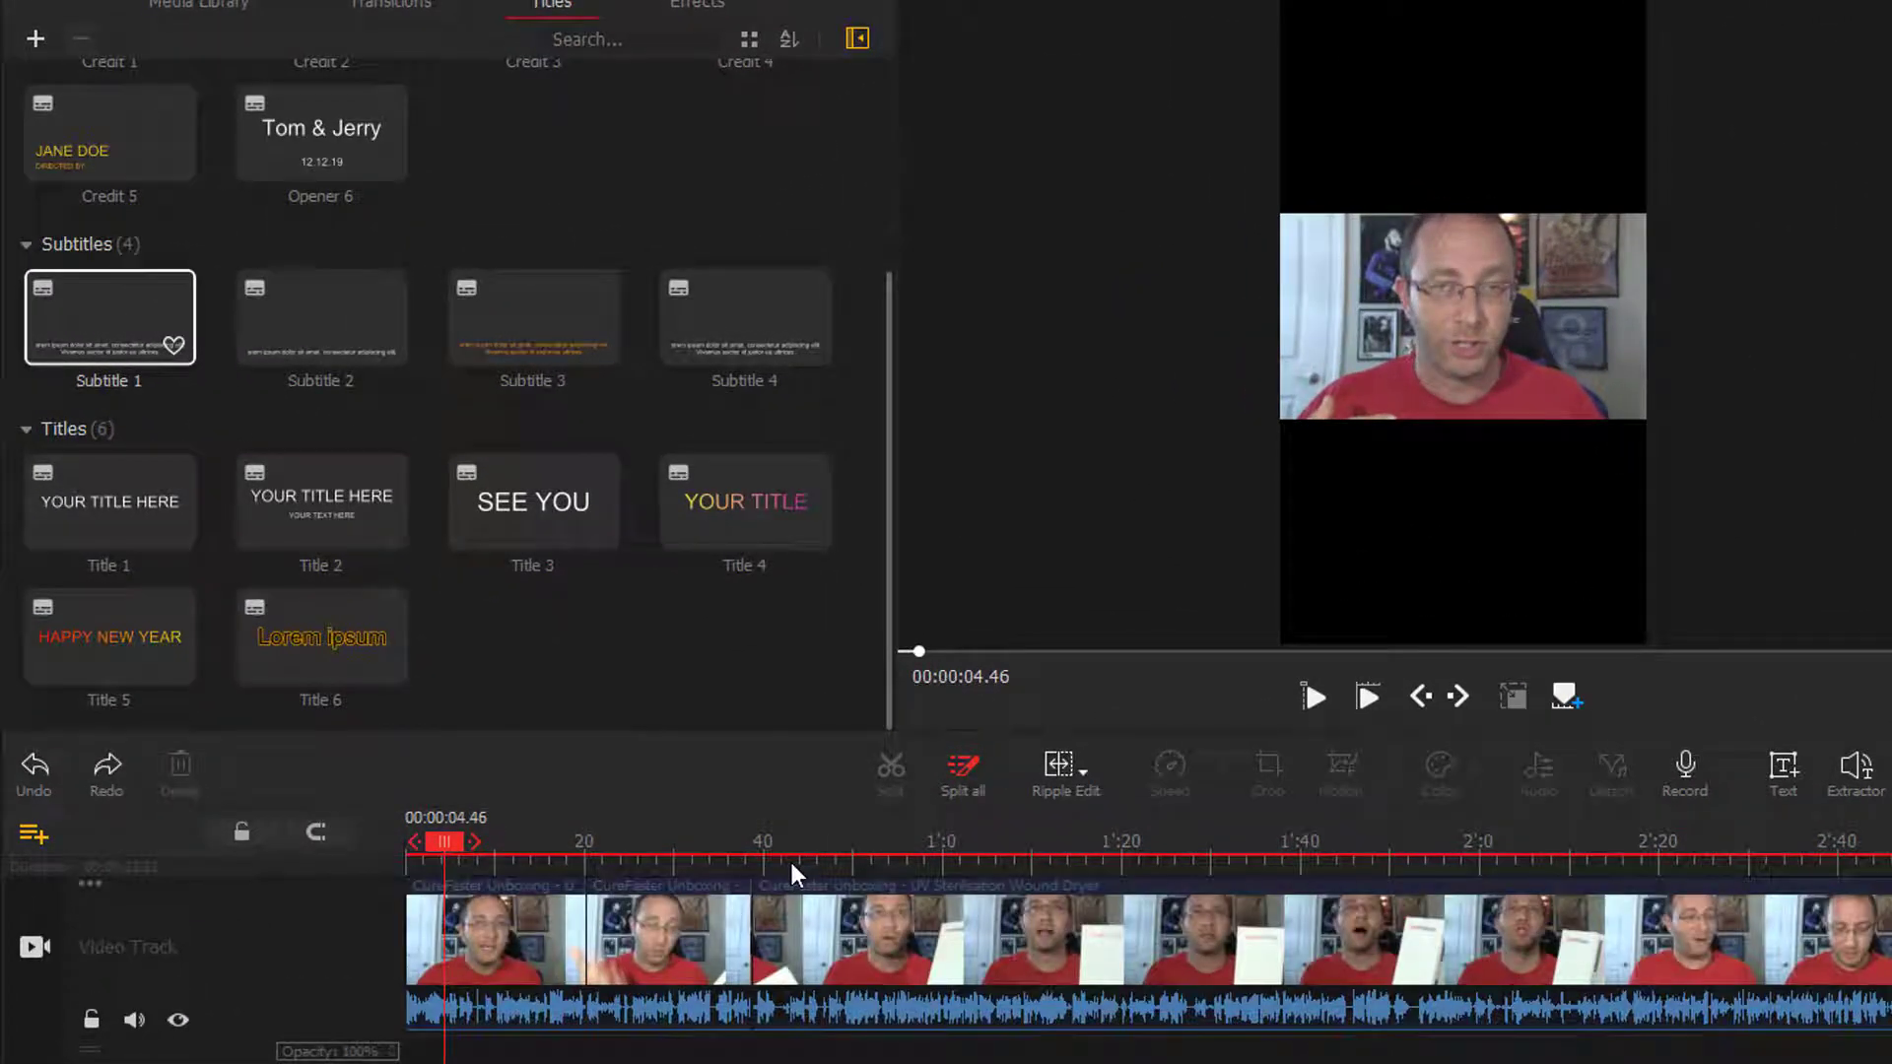
- Try adding the Title 2 template near the start of the timeline
scroll(493, 532, up, 1)
drag(327, 589, 453, 1050)
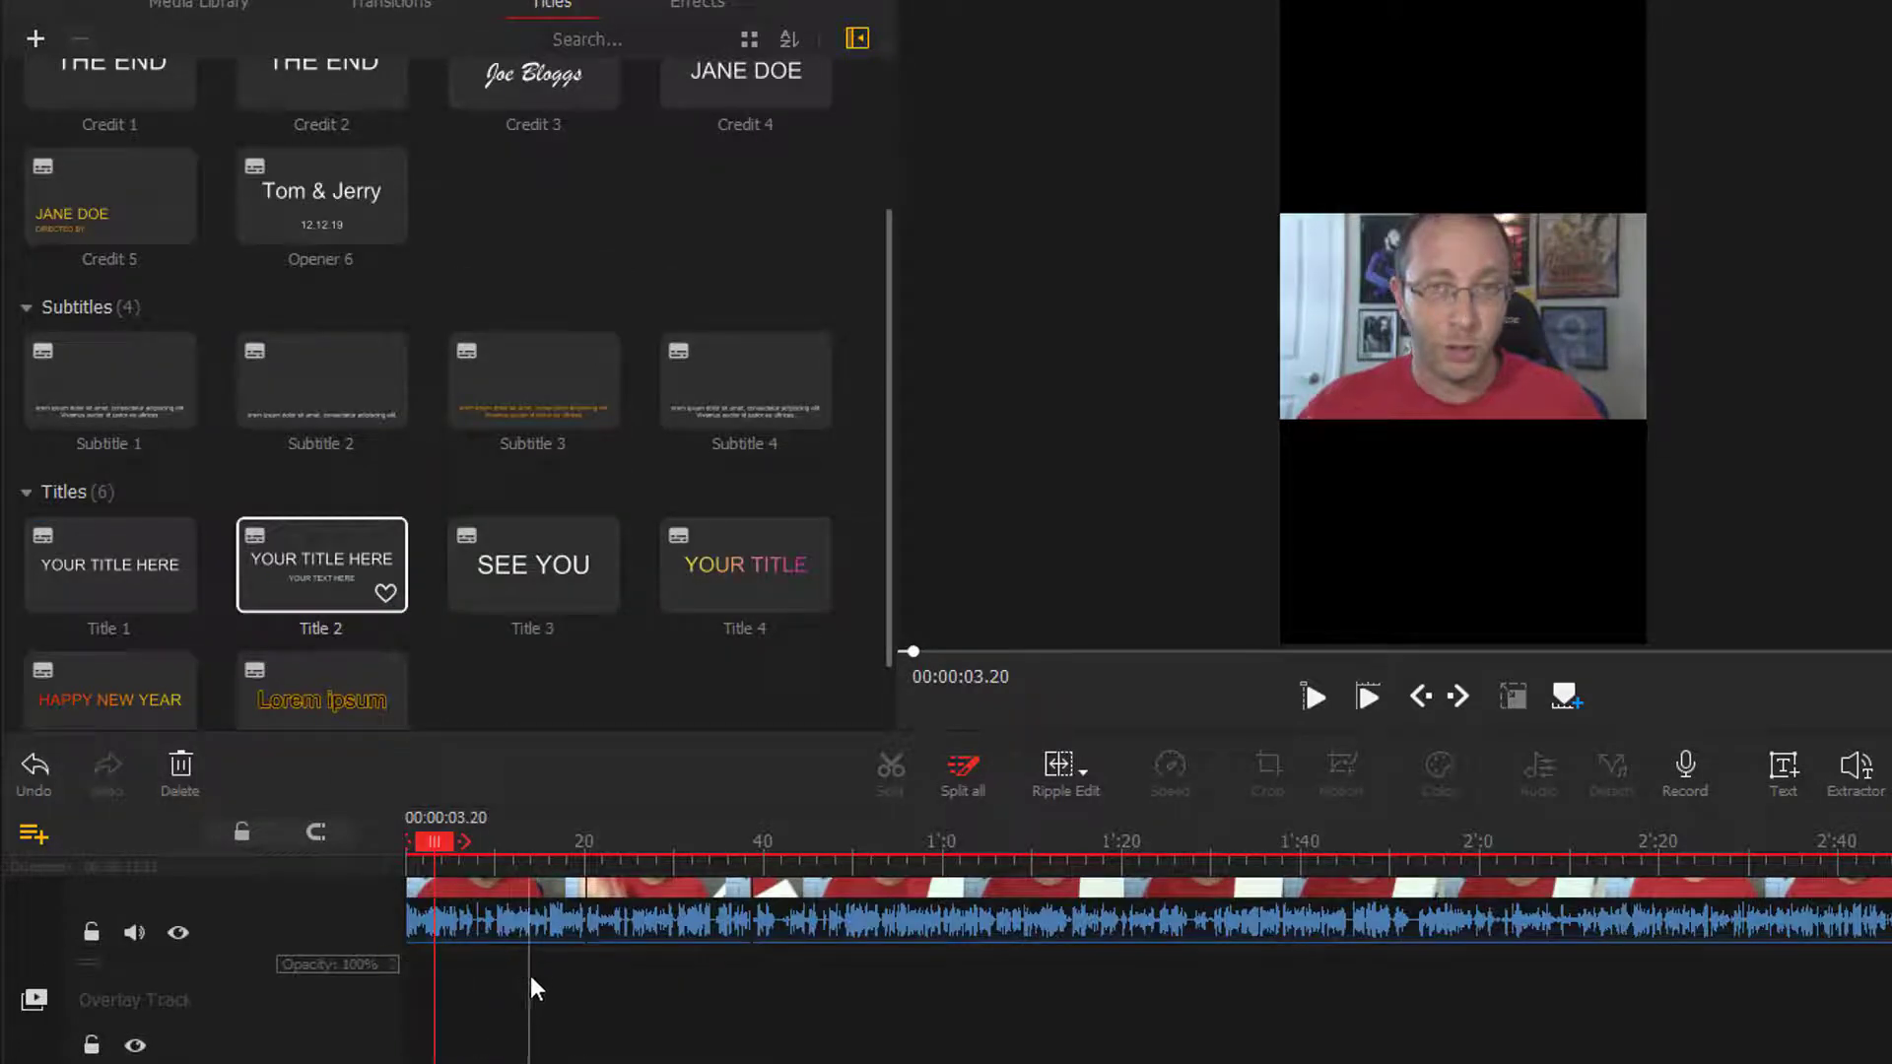
click(457, 848)
click(1476, 262)
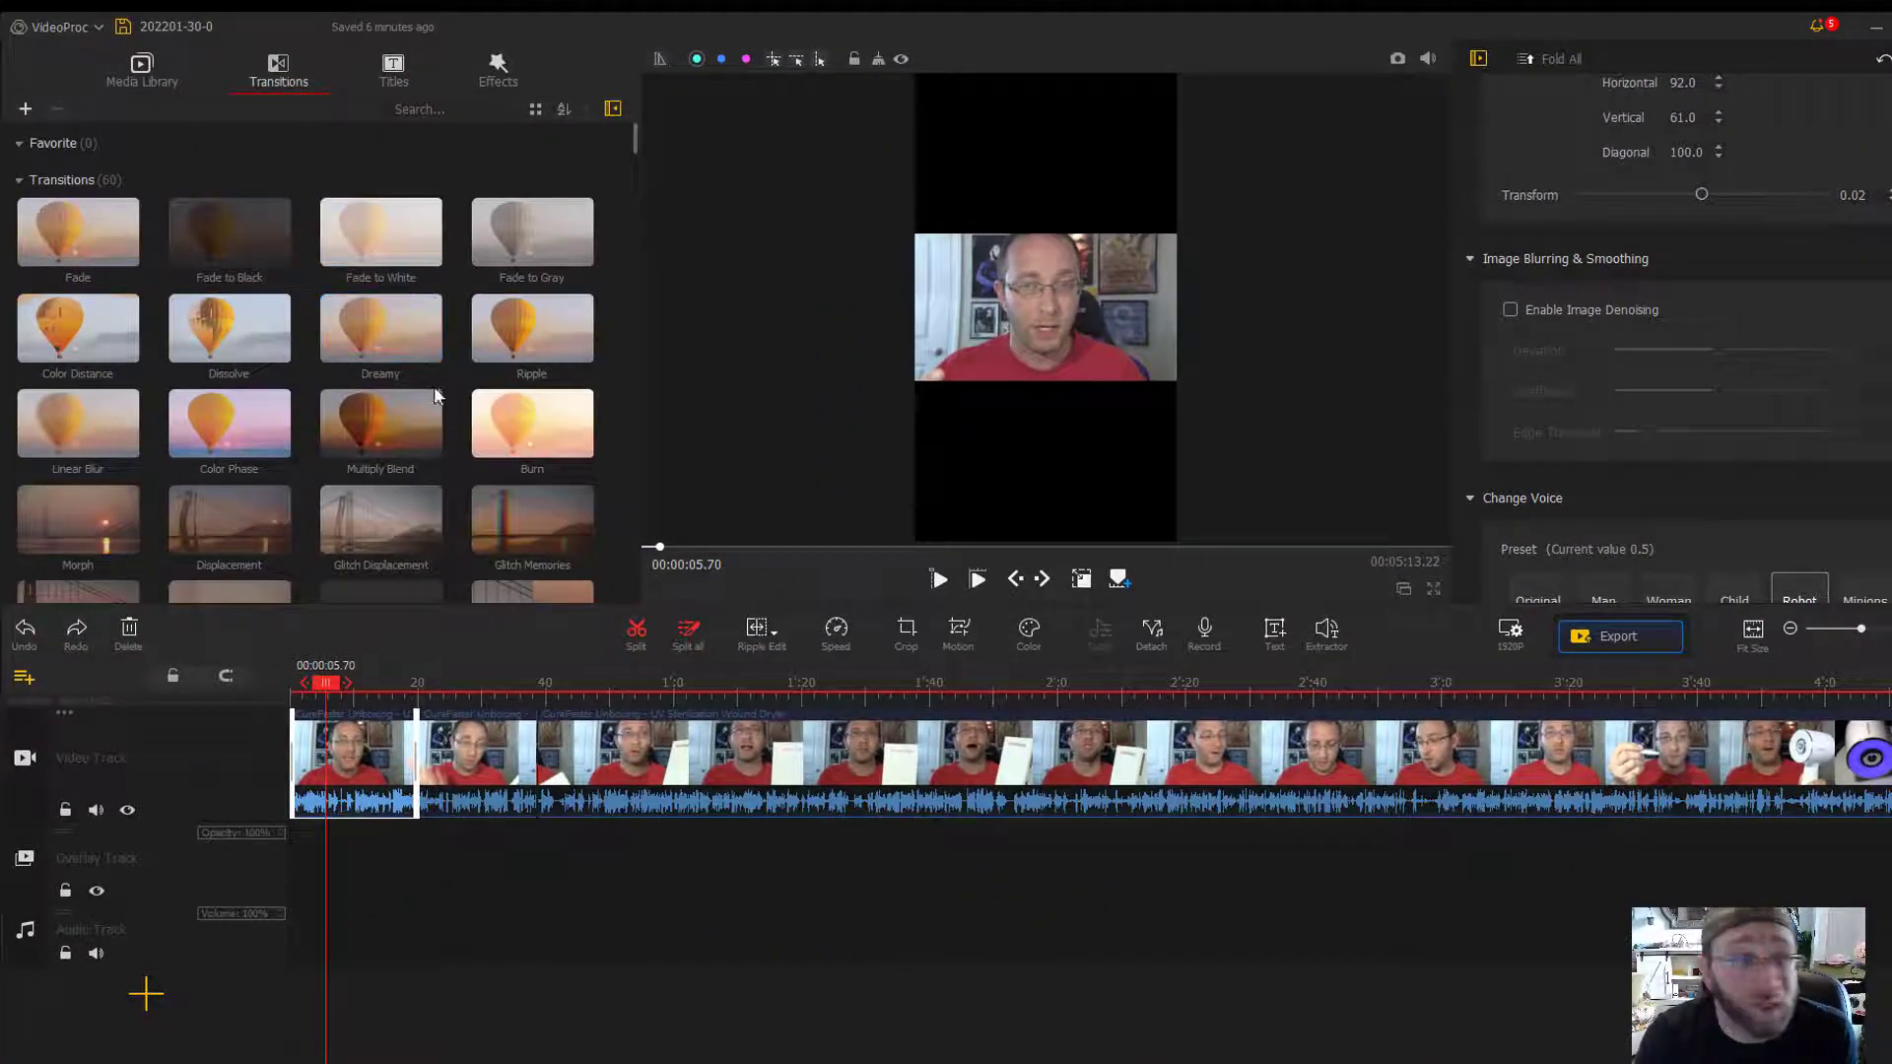
- Add the Zoom Blur transition at the start of the first clip and preview its playback
scroll(429, 389, down, 1)
scroll(429, 399, up, 1)
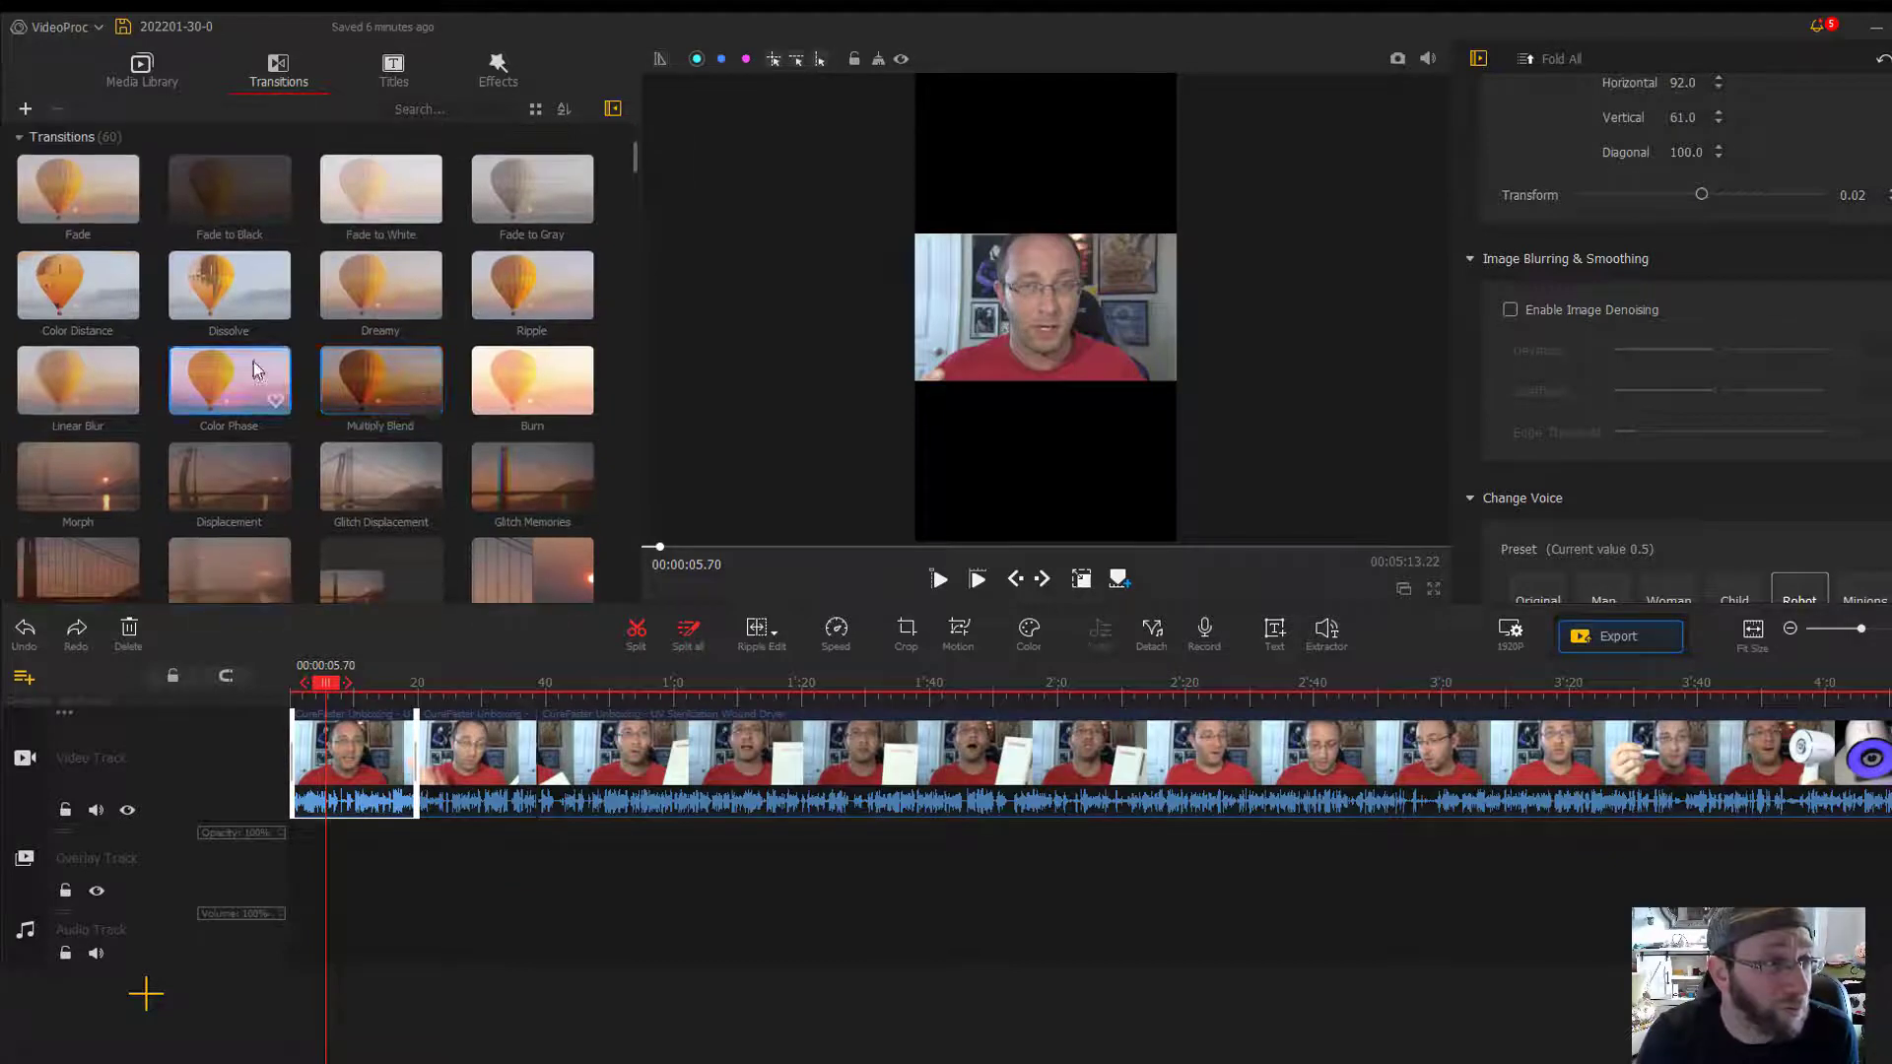
scroll(303, 474, down, 2)
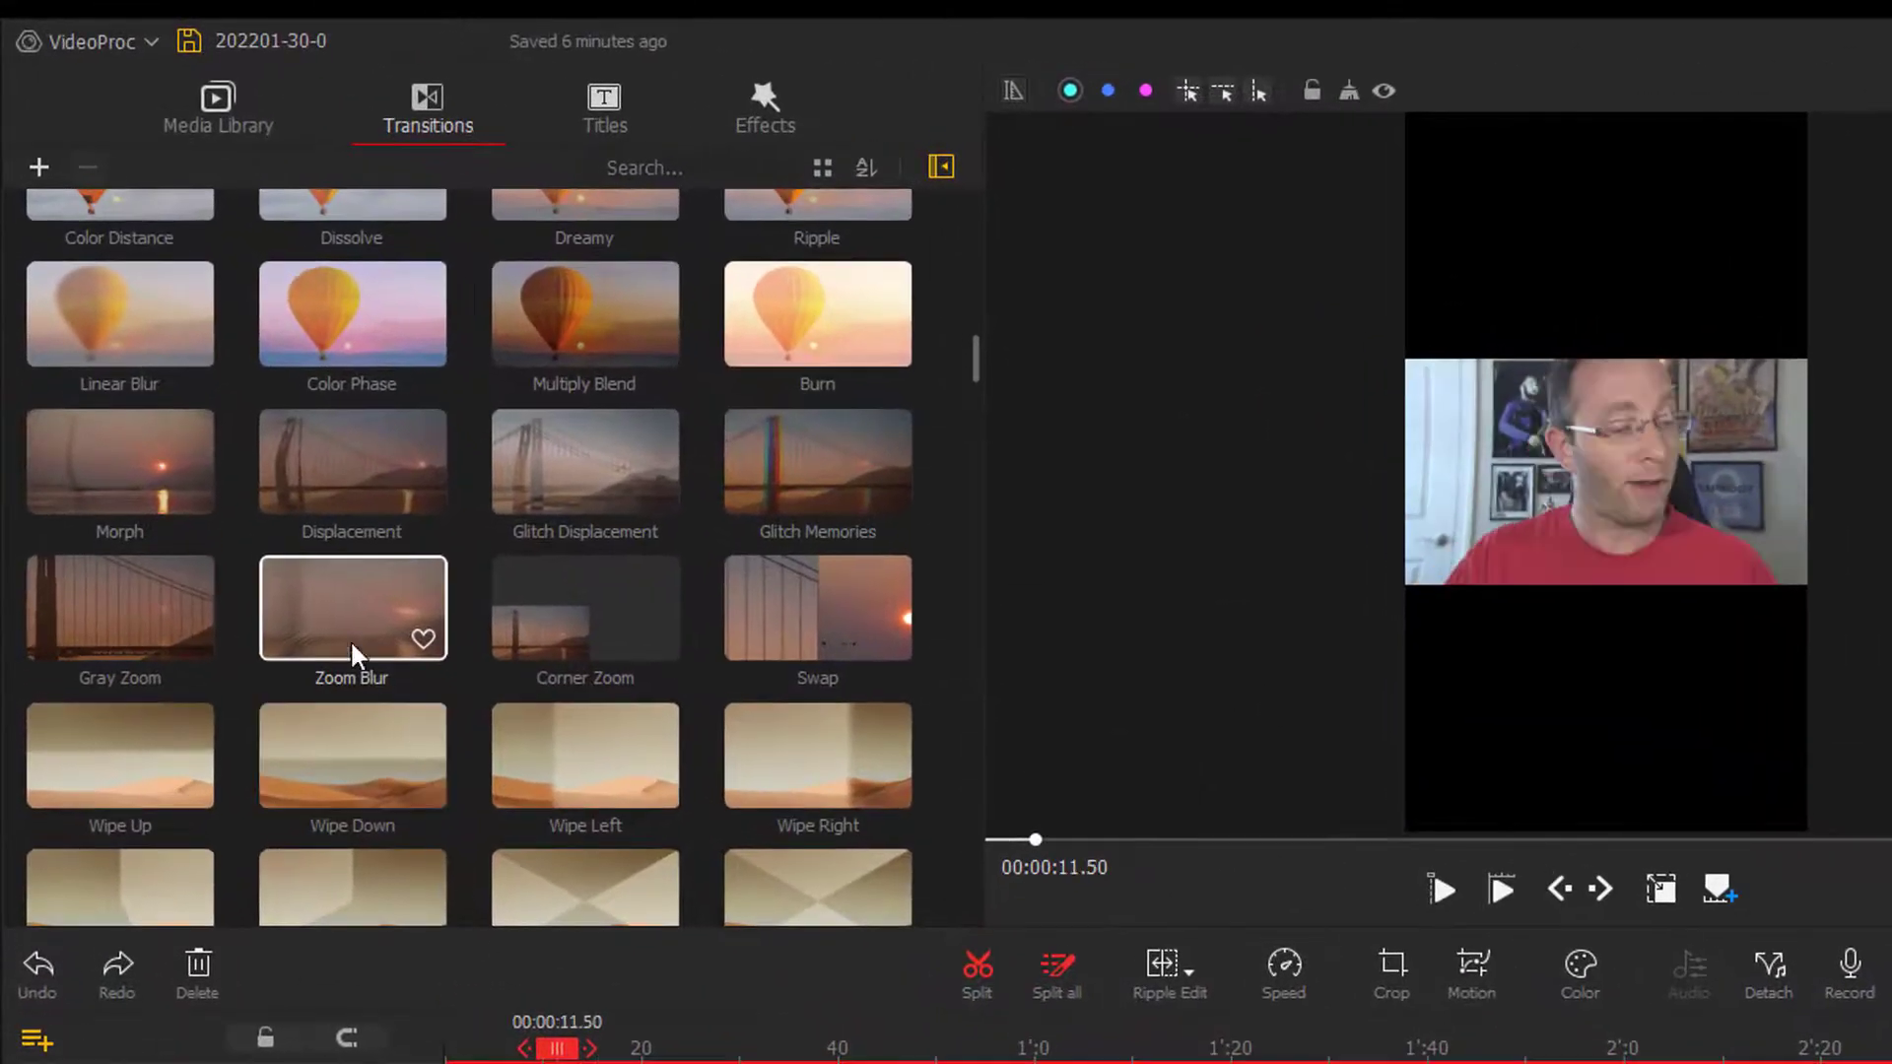
drag(352, 608, 445, 1050)
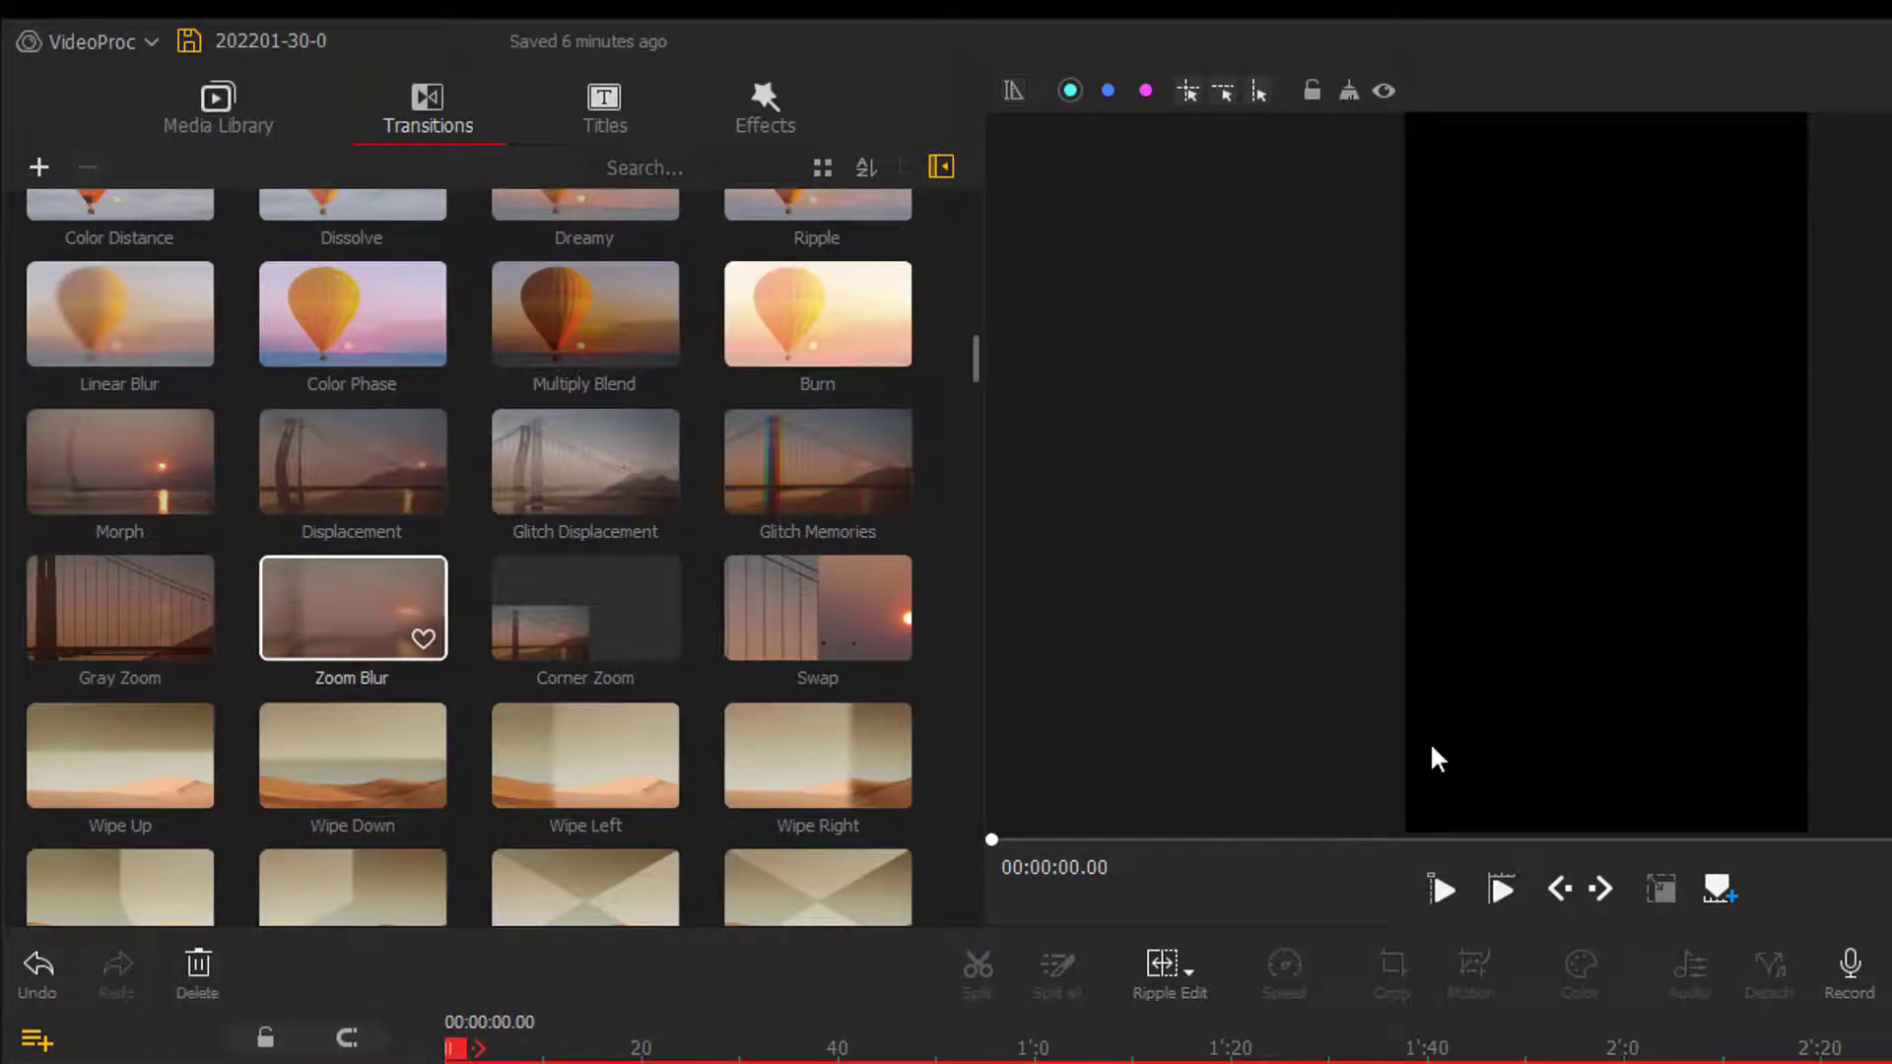
key(space)
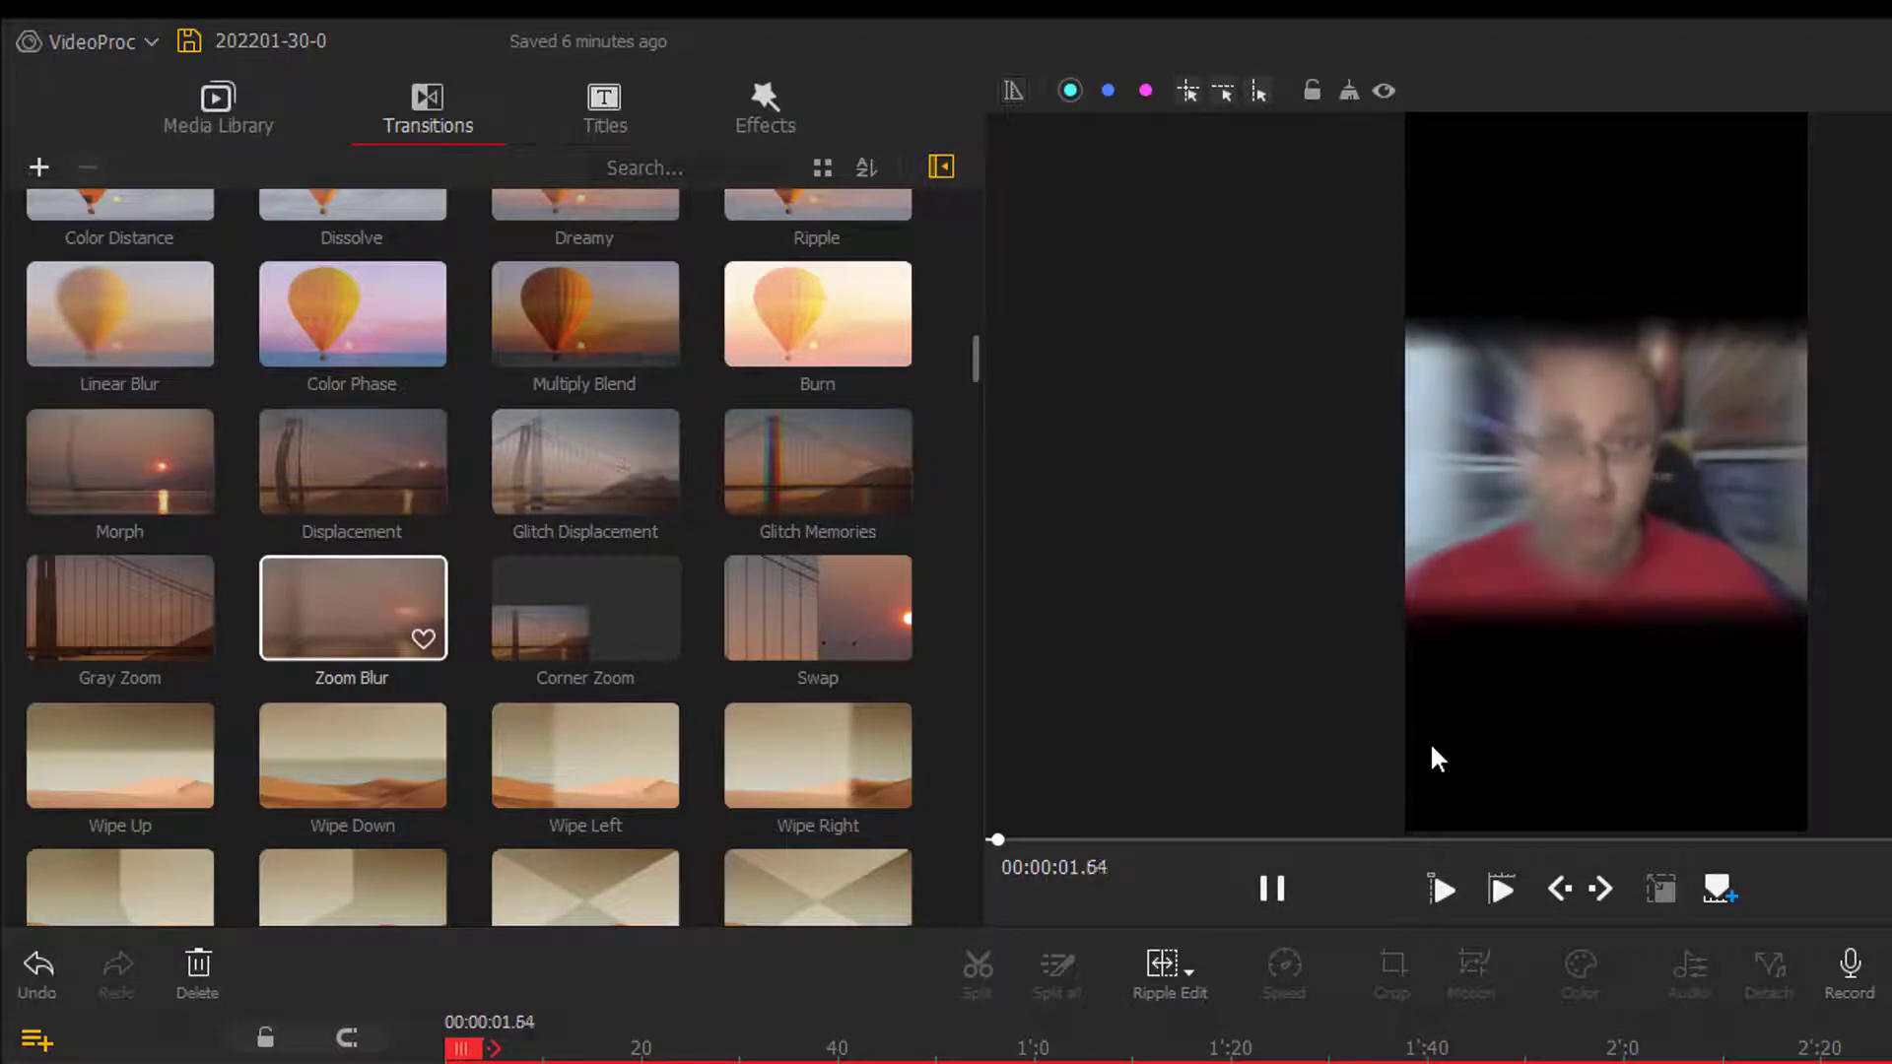
key(space)
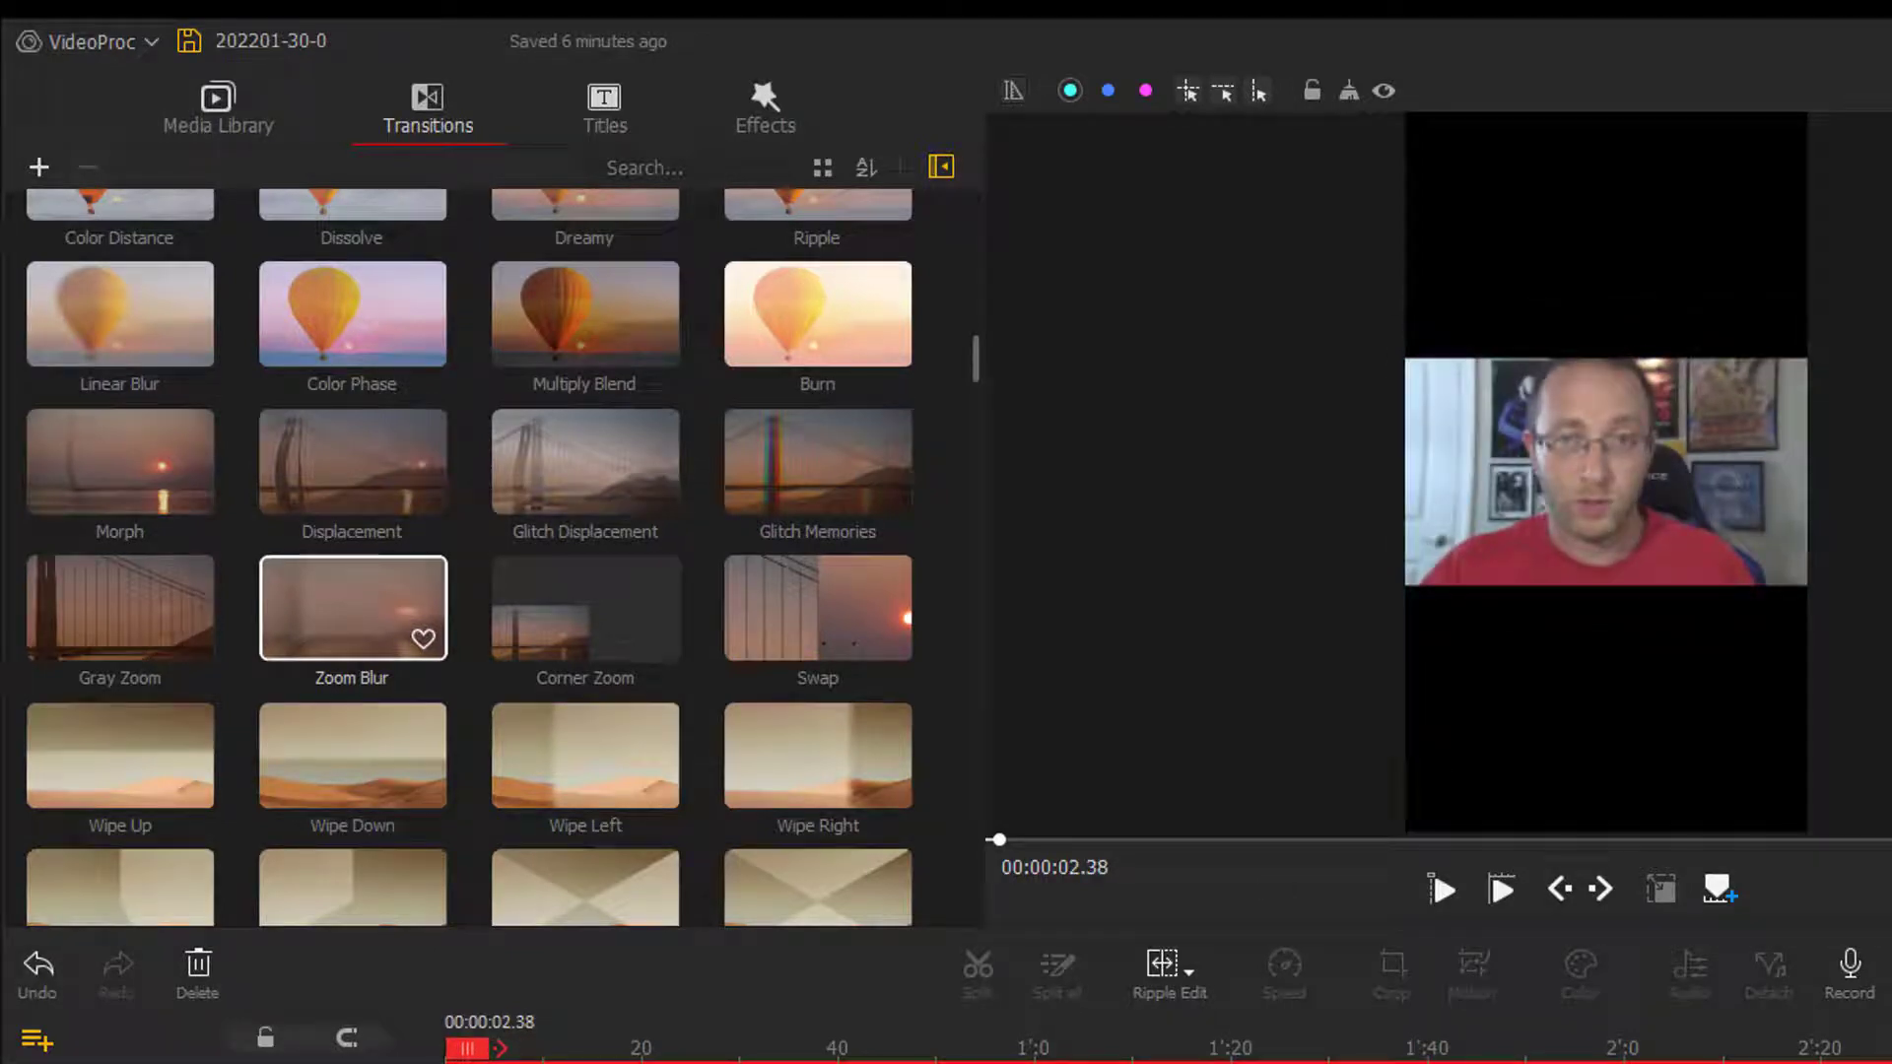
scroll(675, 775, down, 10)
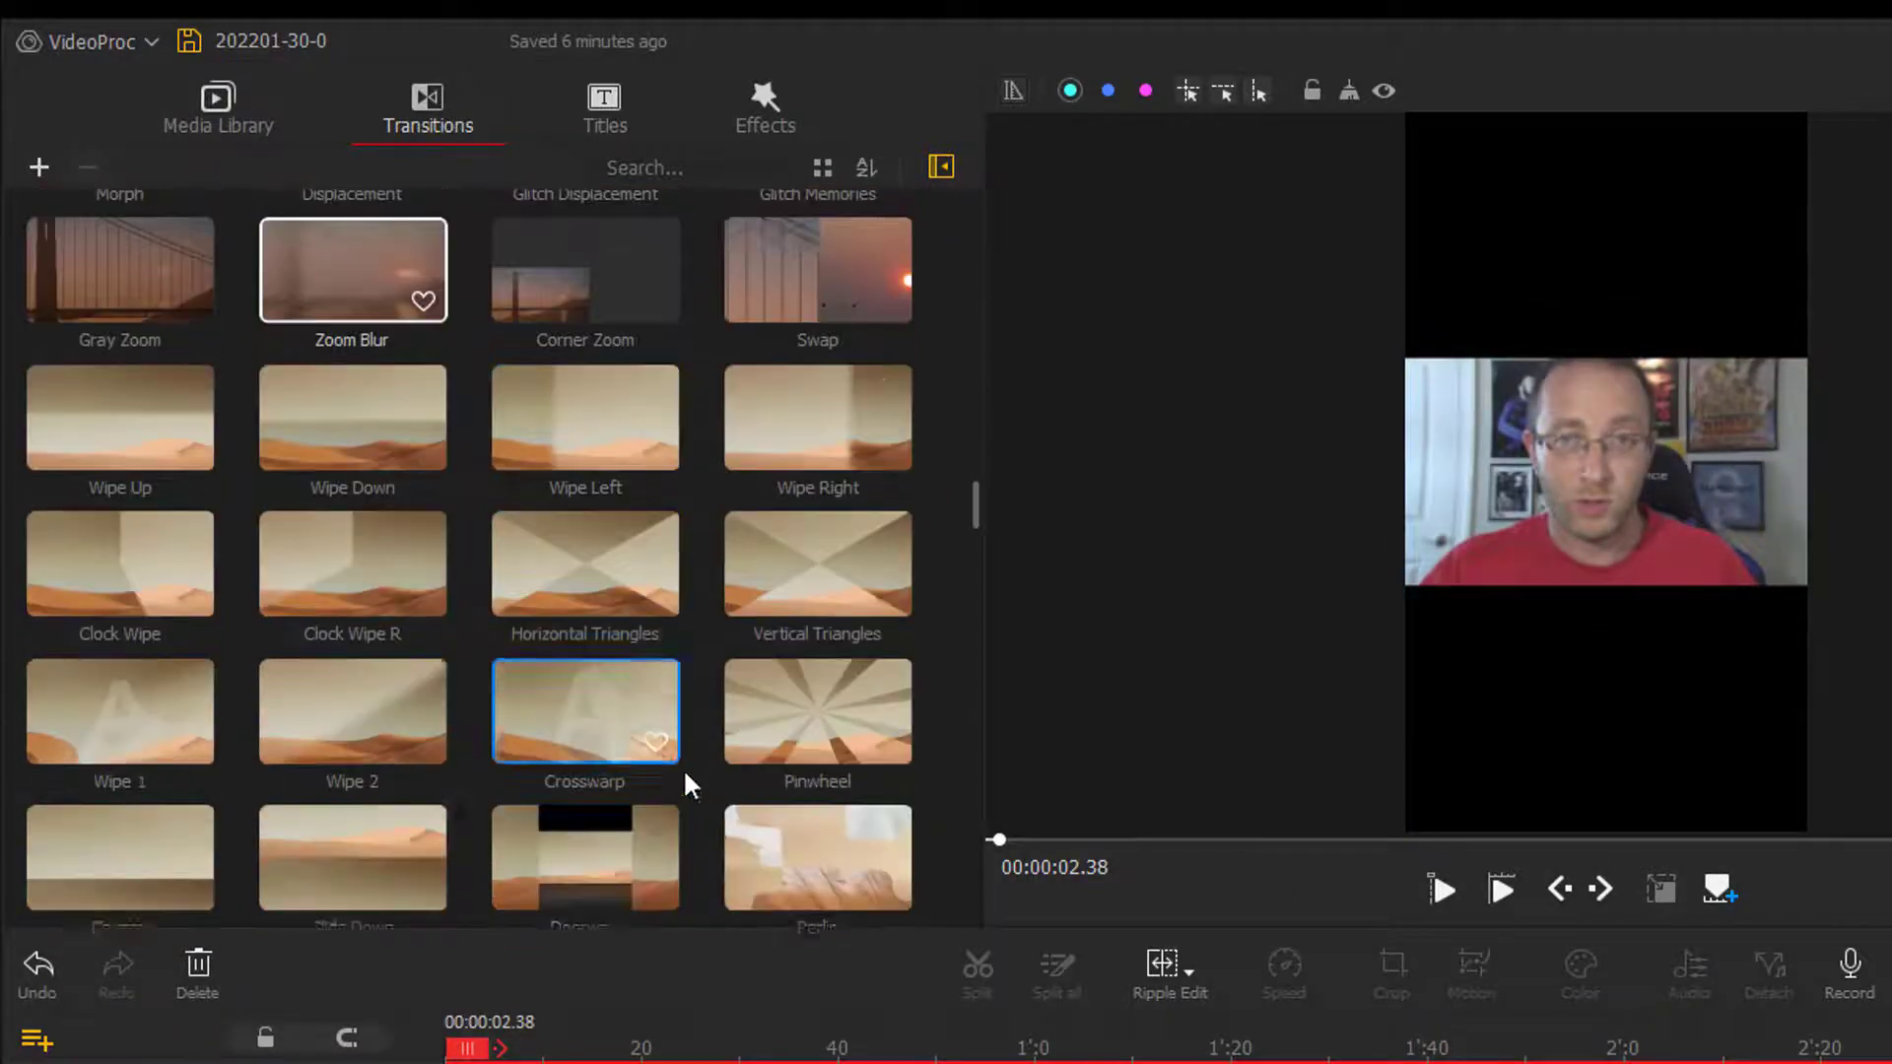
scroll(722, 754, down, 3)
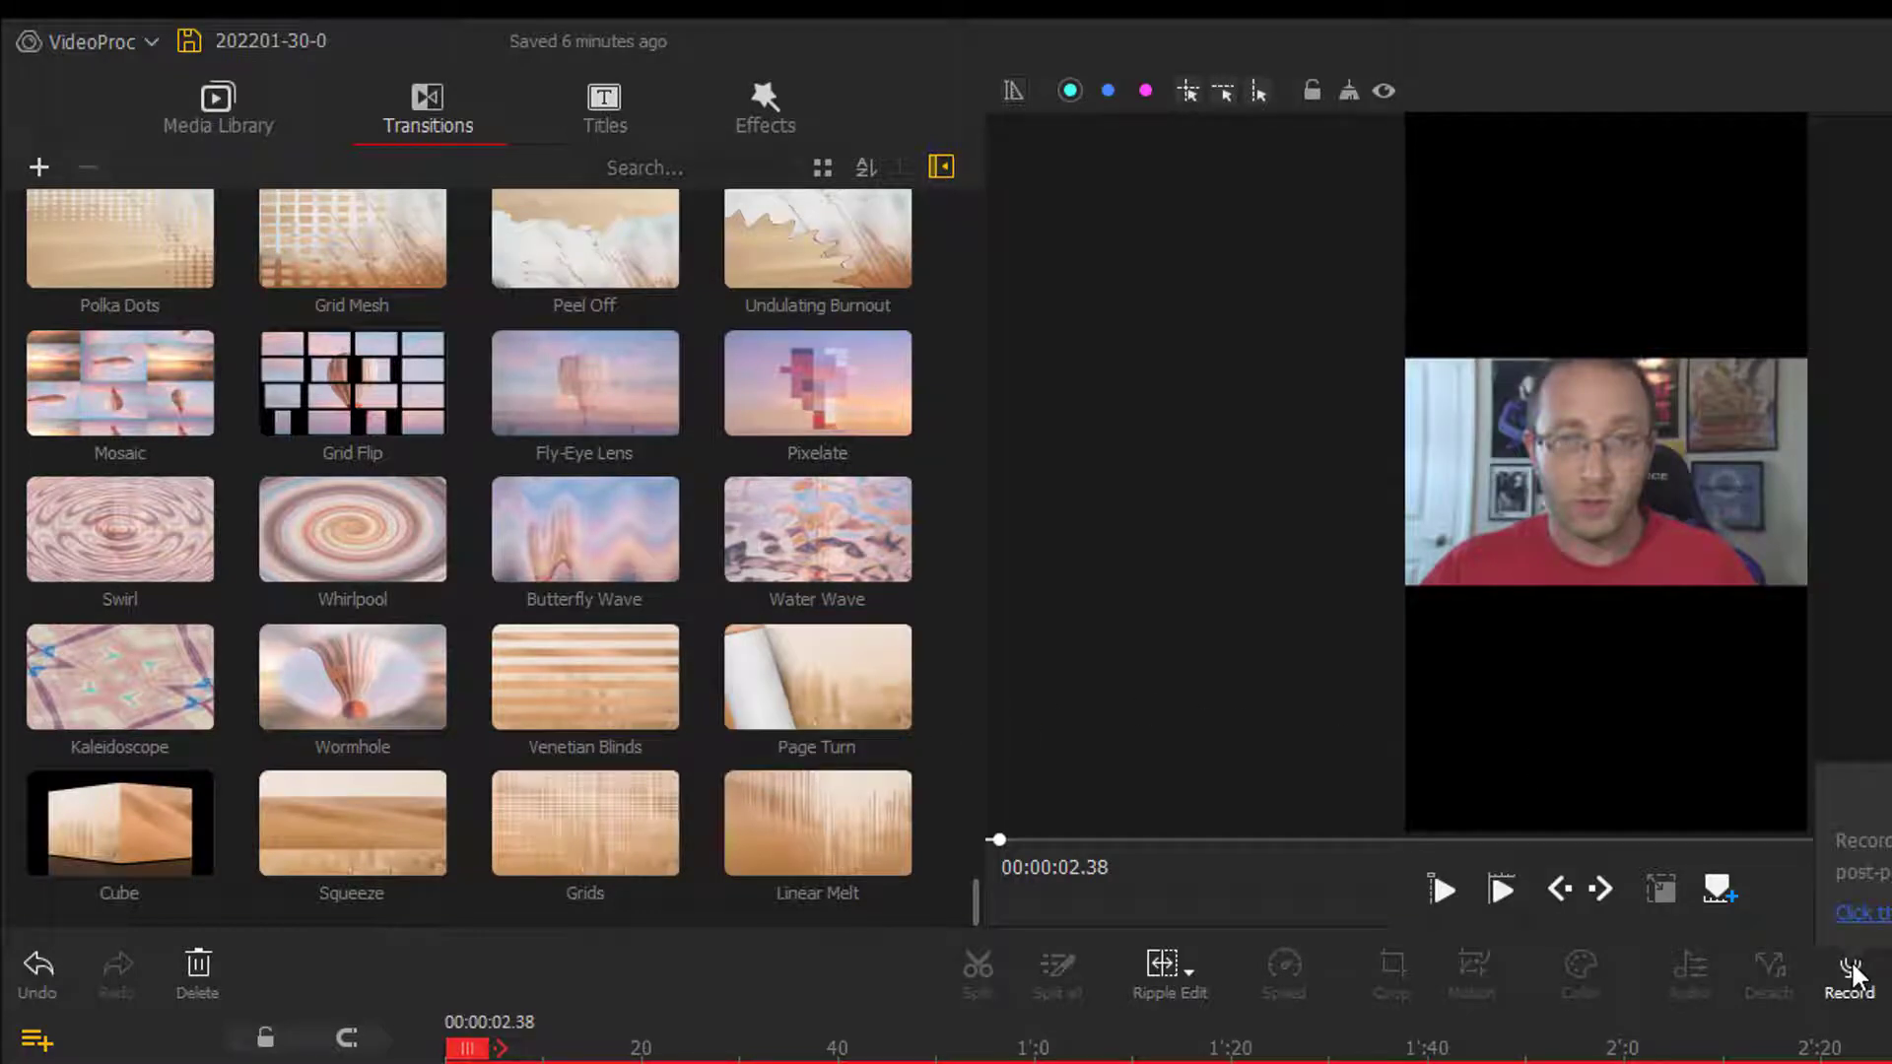
- Try the 2 x 3 filter effect on the first clip at about 6 seconds and undo it
click(612, 103)
click(772, 93)
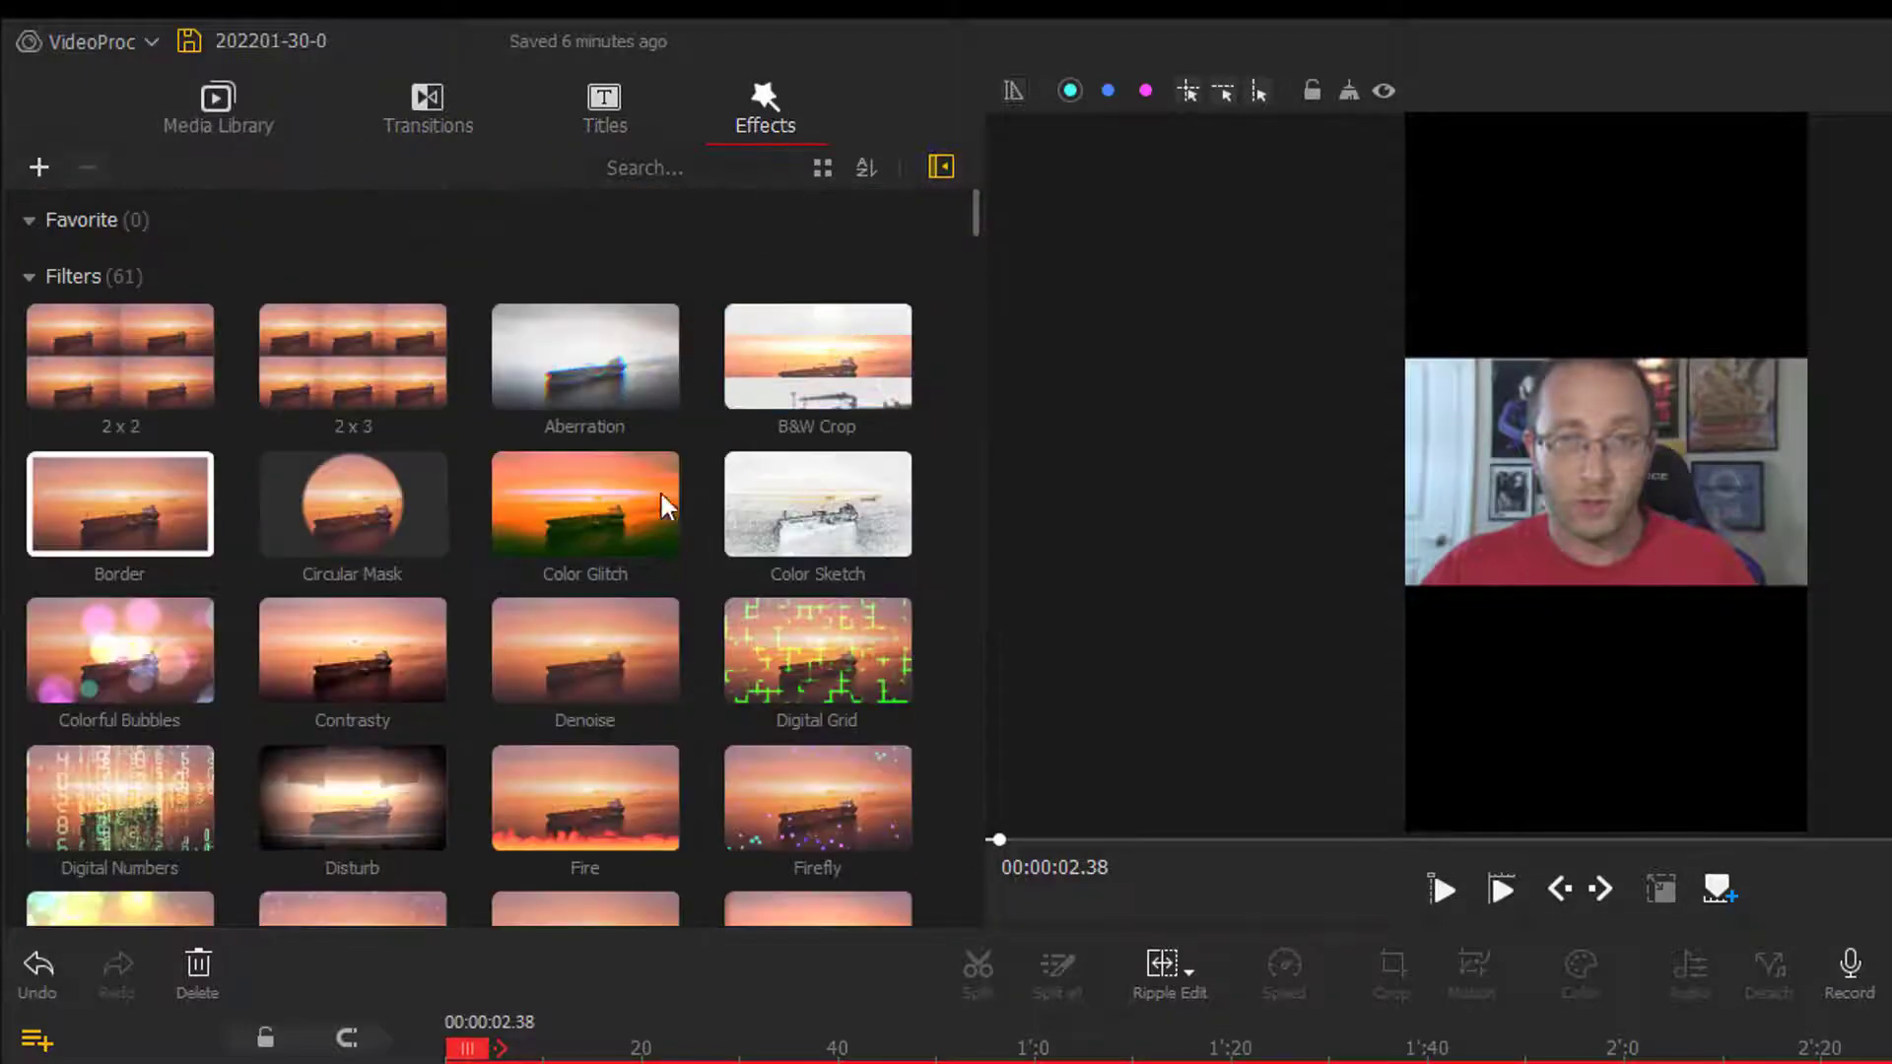
click(387, 376)
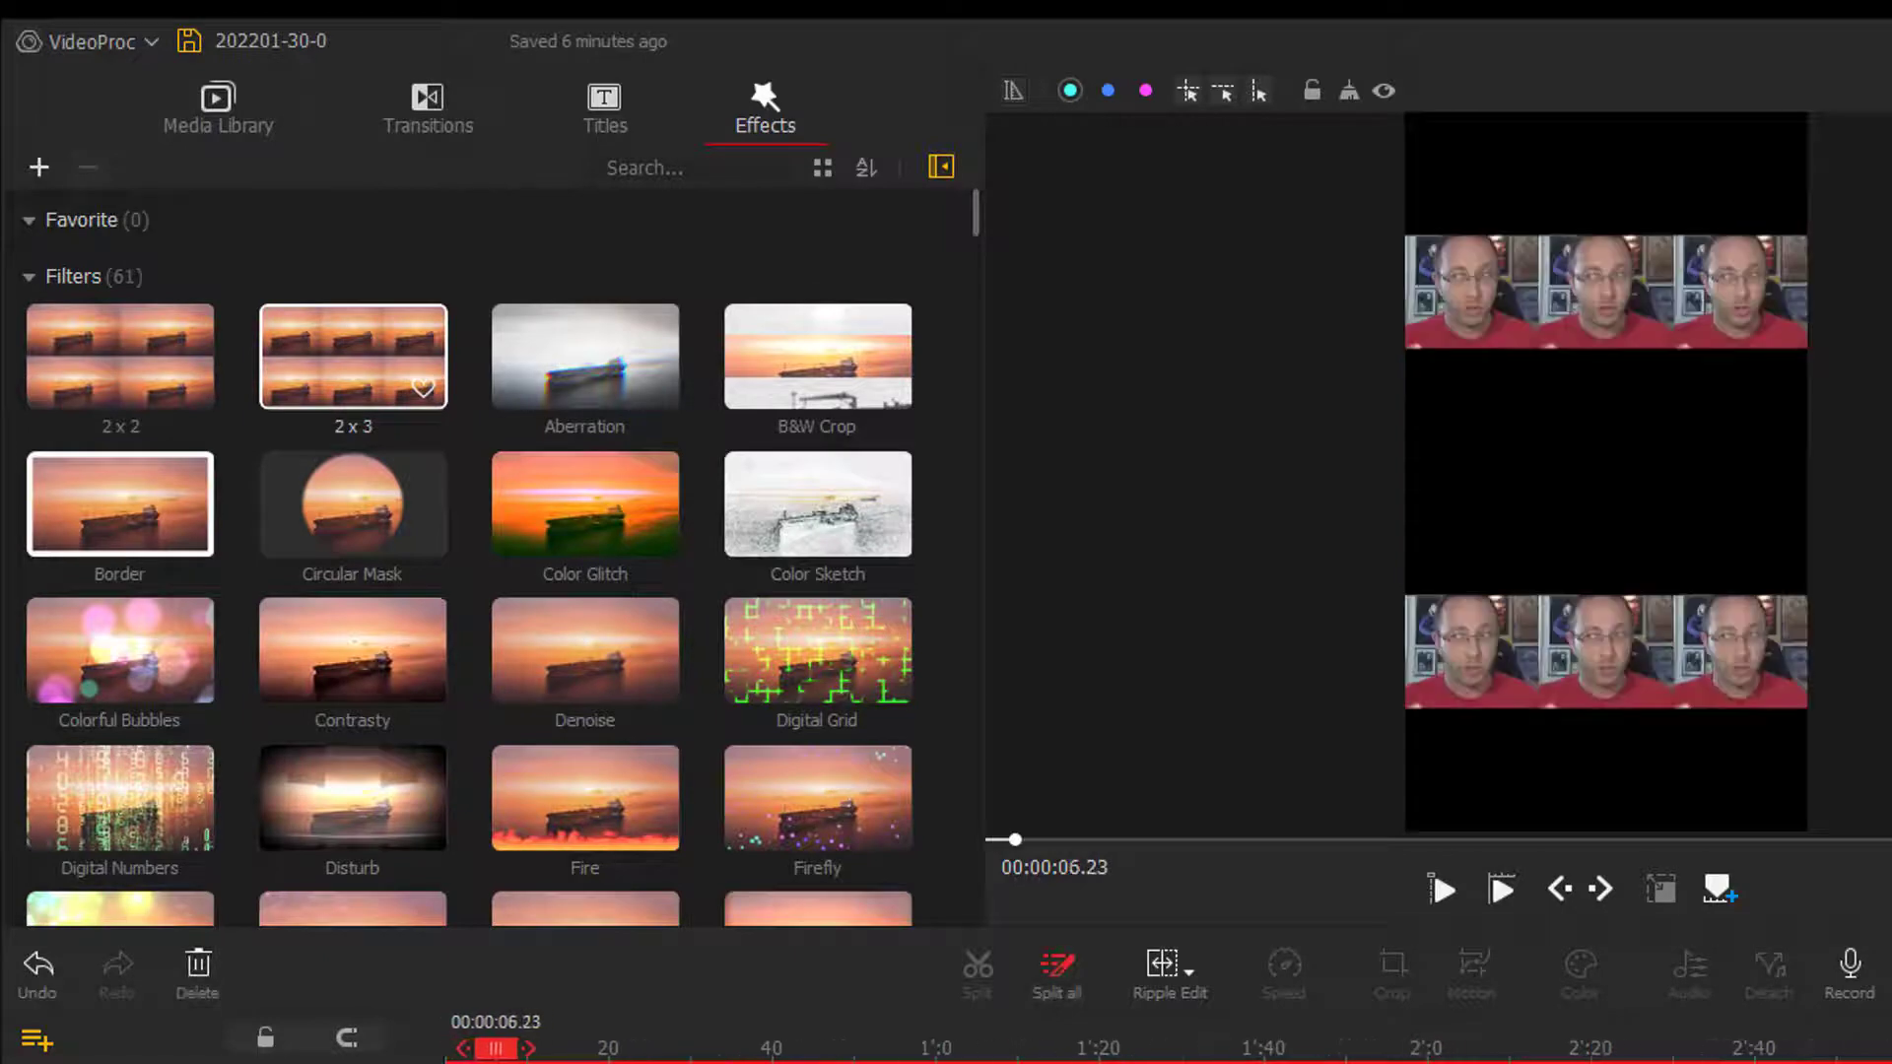
scroll(609, 716, down, 2)
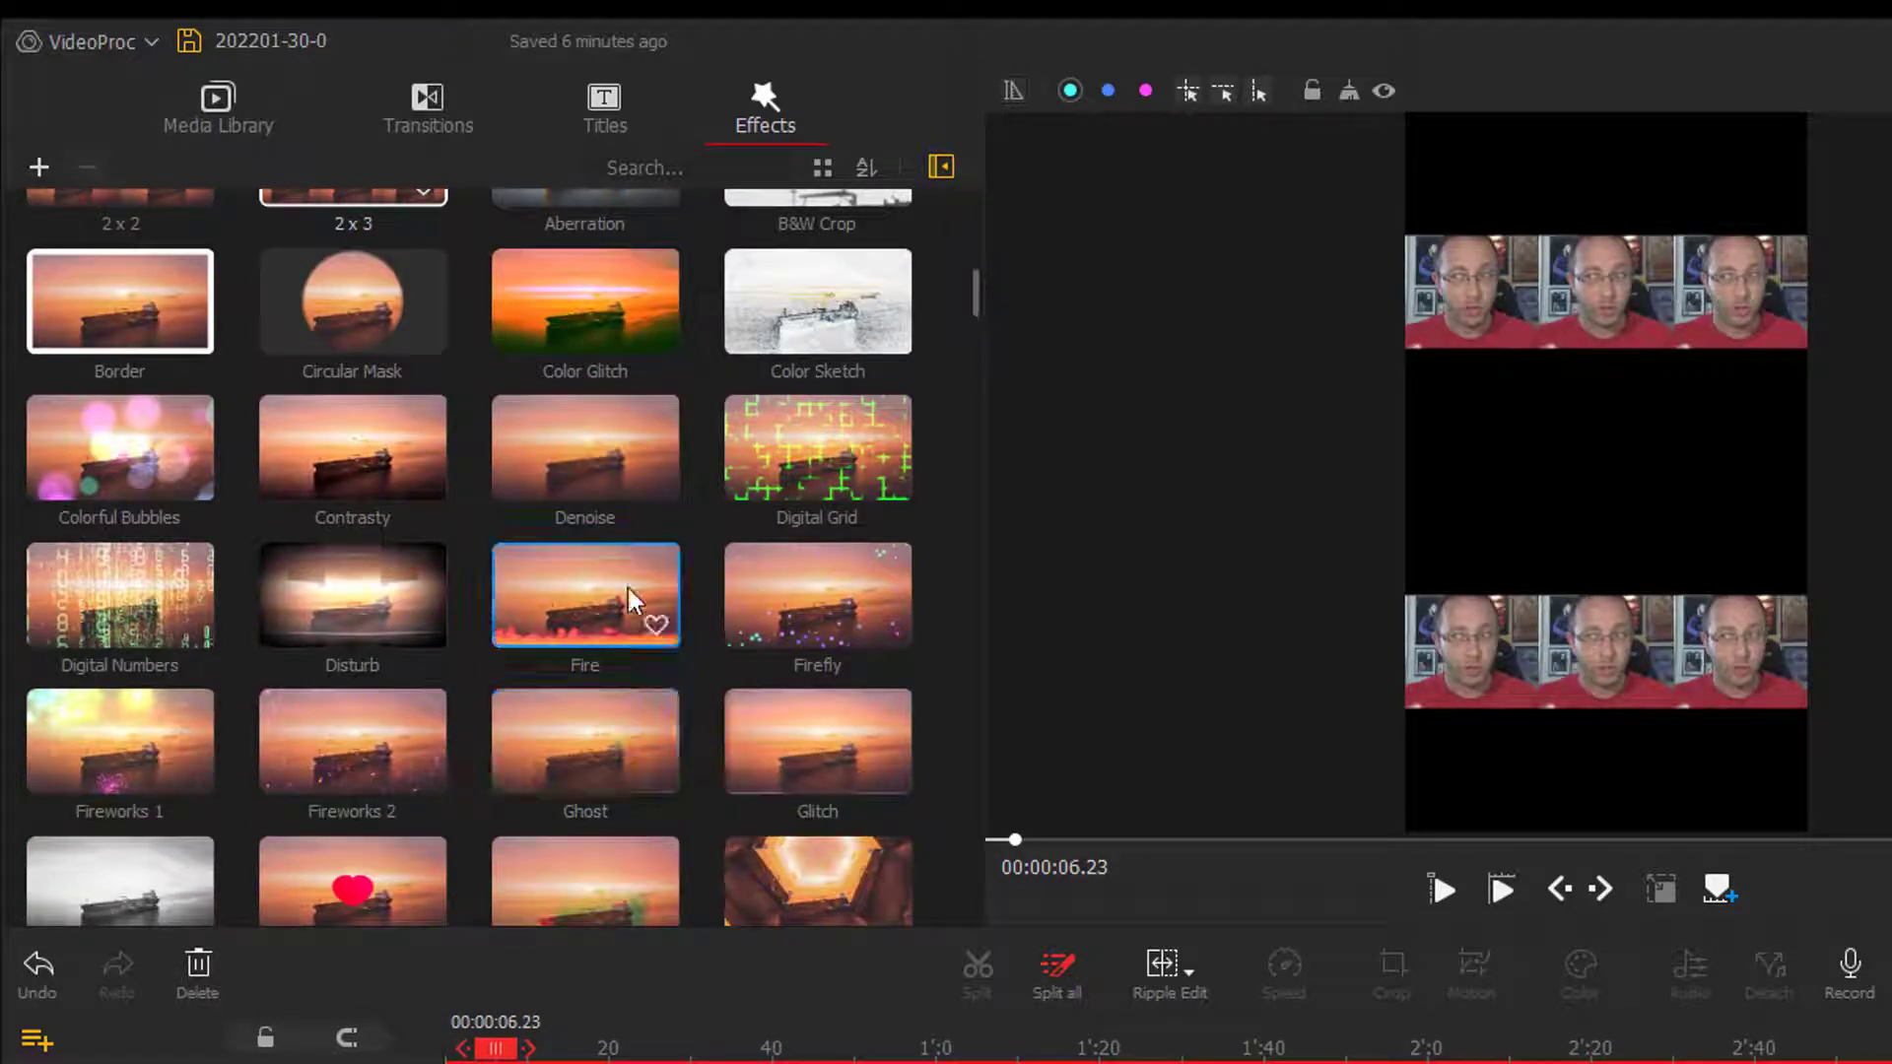
key(ctrl+z)
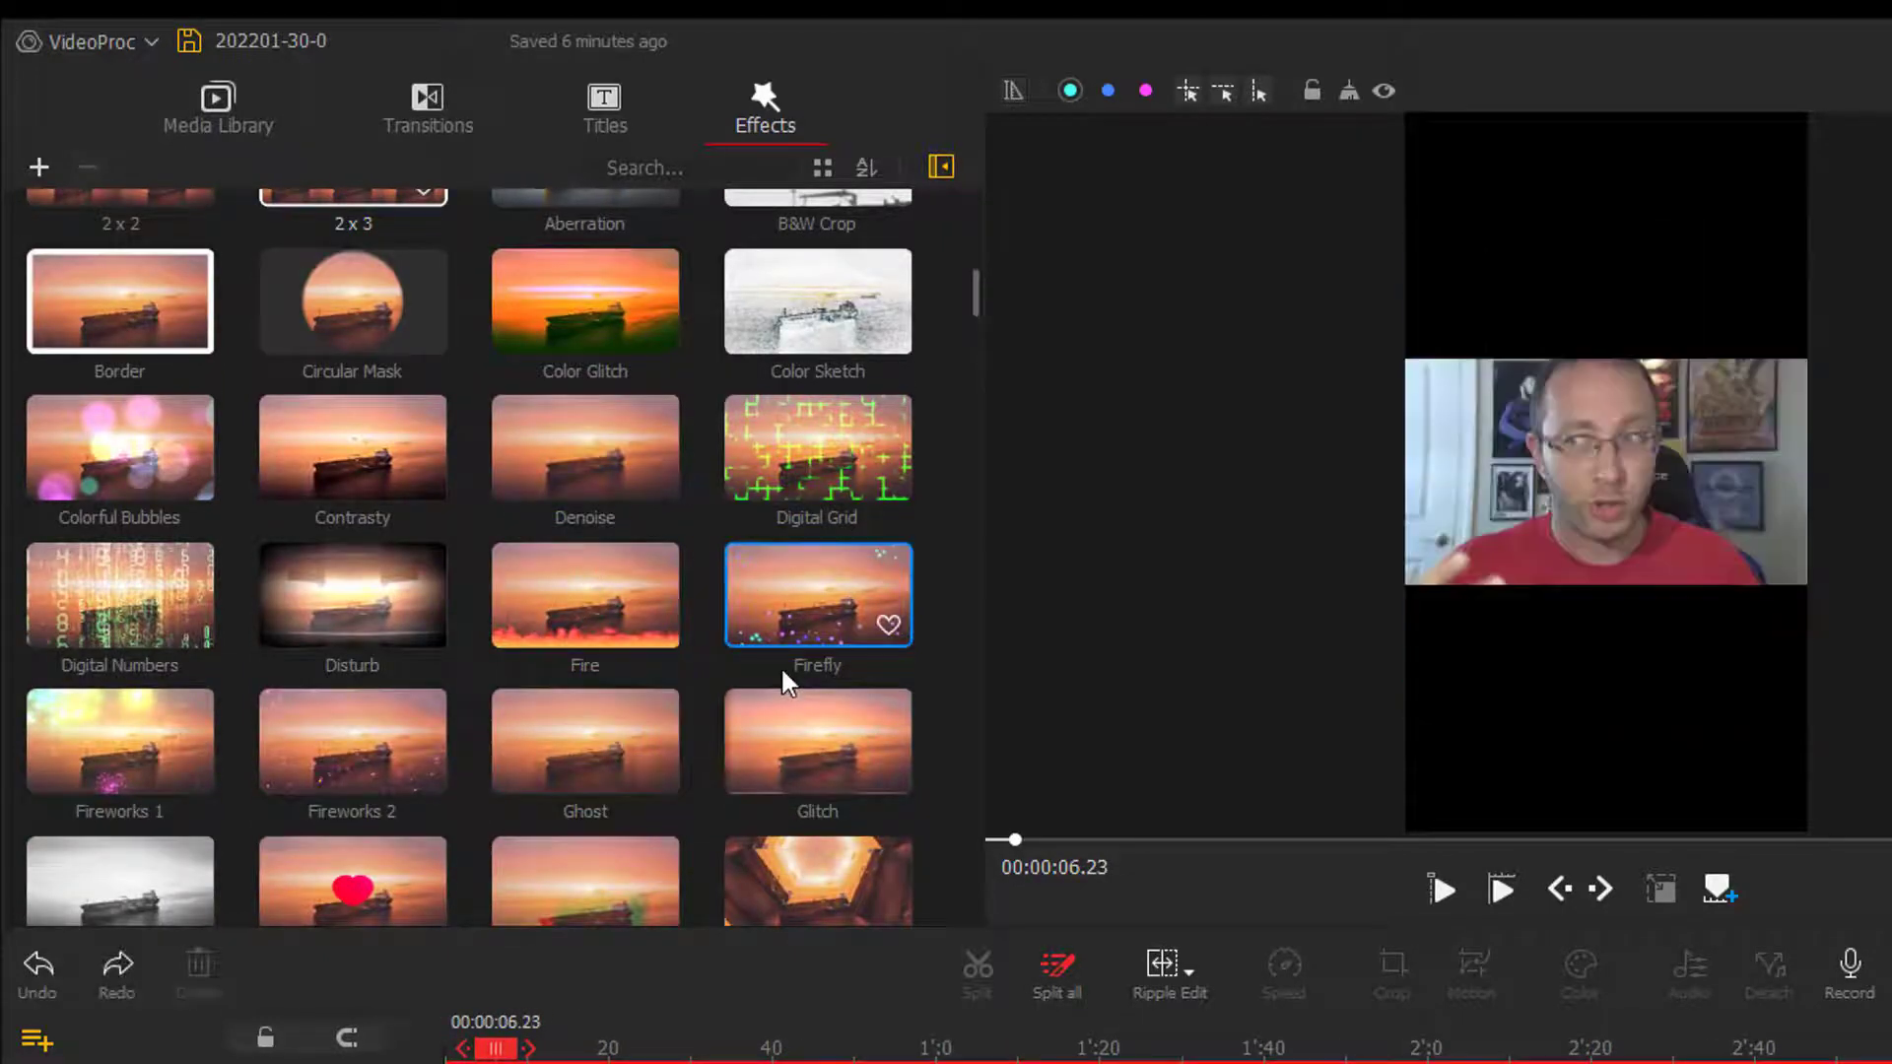
- Add the Fire and Fireworks 1 effects at about 15 seconds on the timeline and preview them together
click(652, 591)
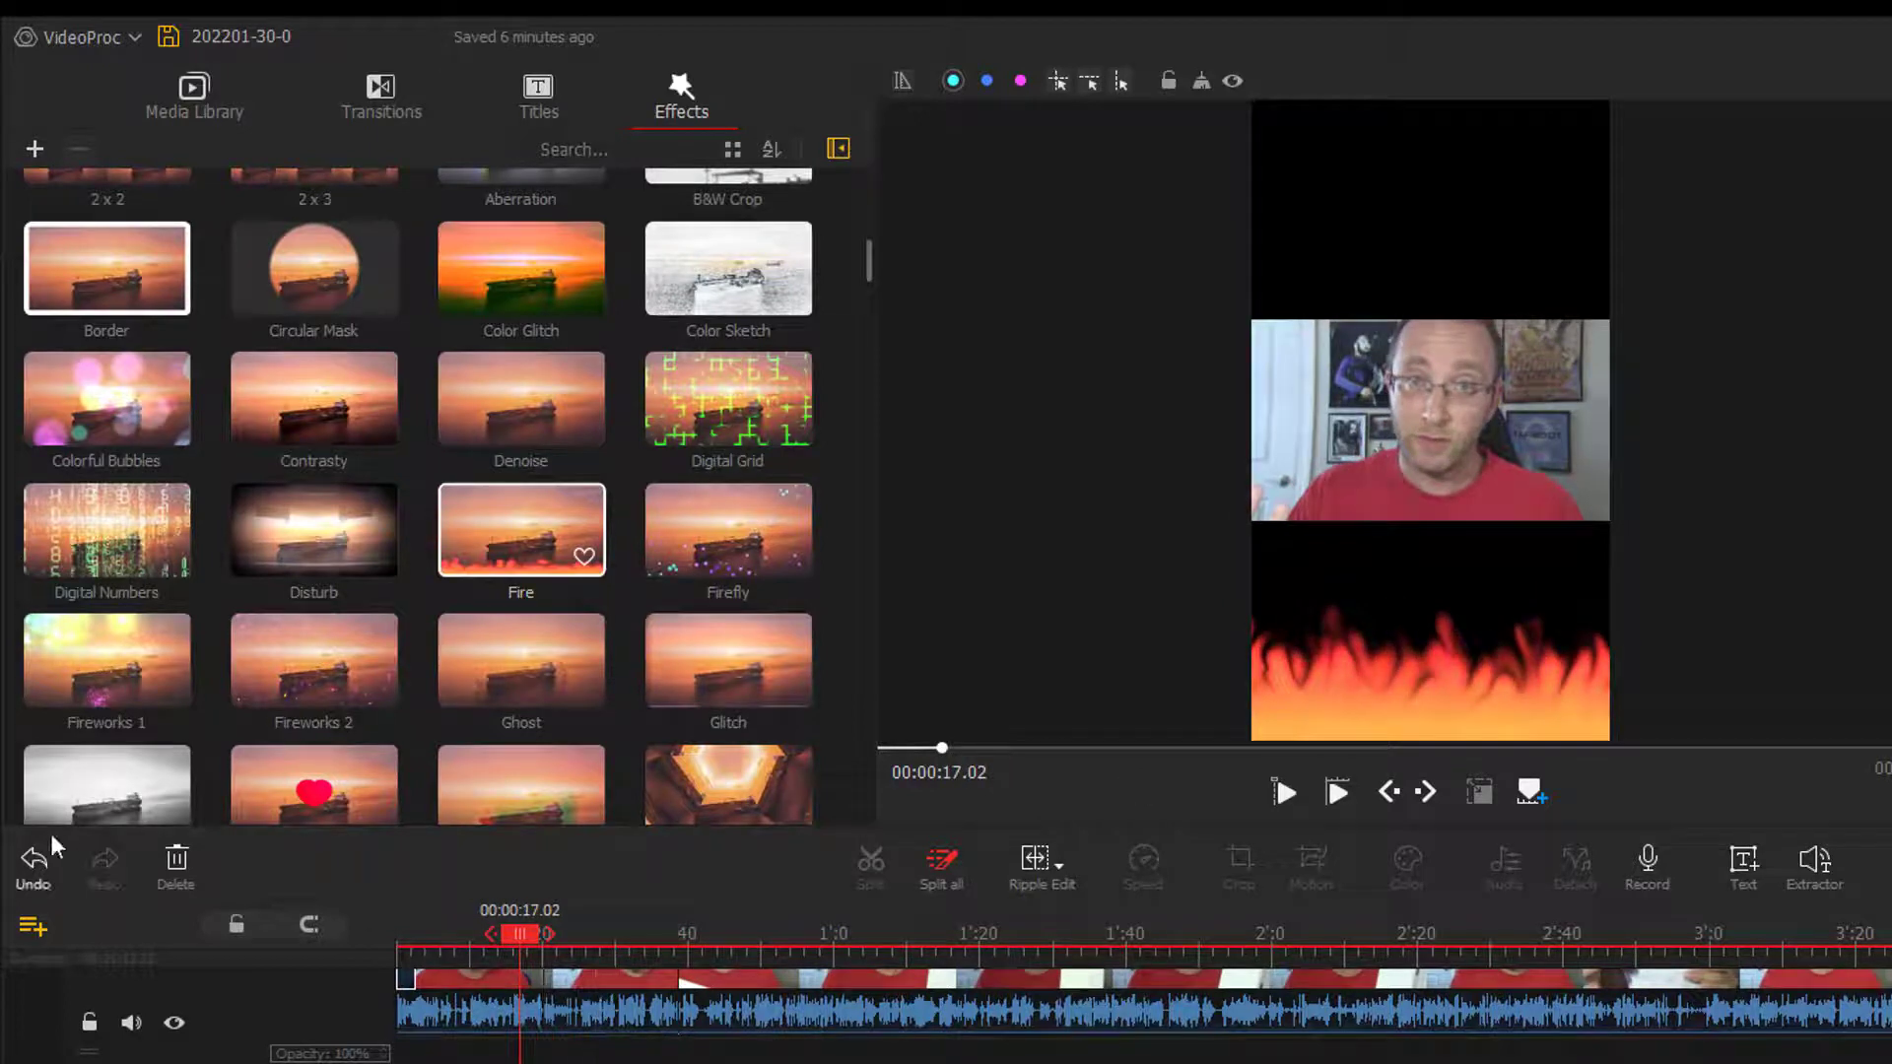
scroll(432, 555, down, 3)
drag(118, 494, 507, 1059)
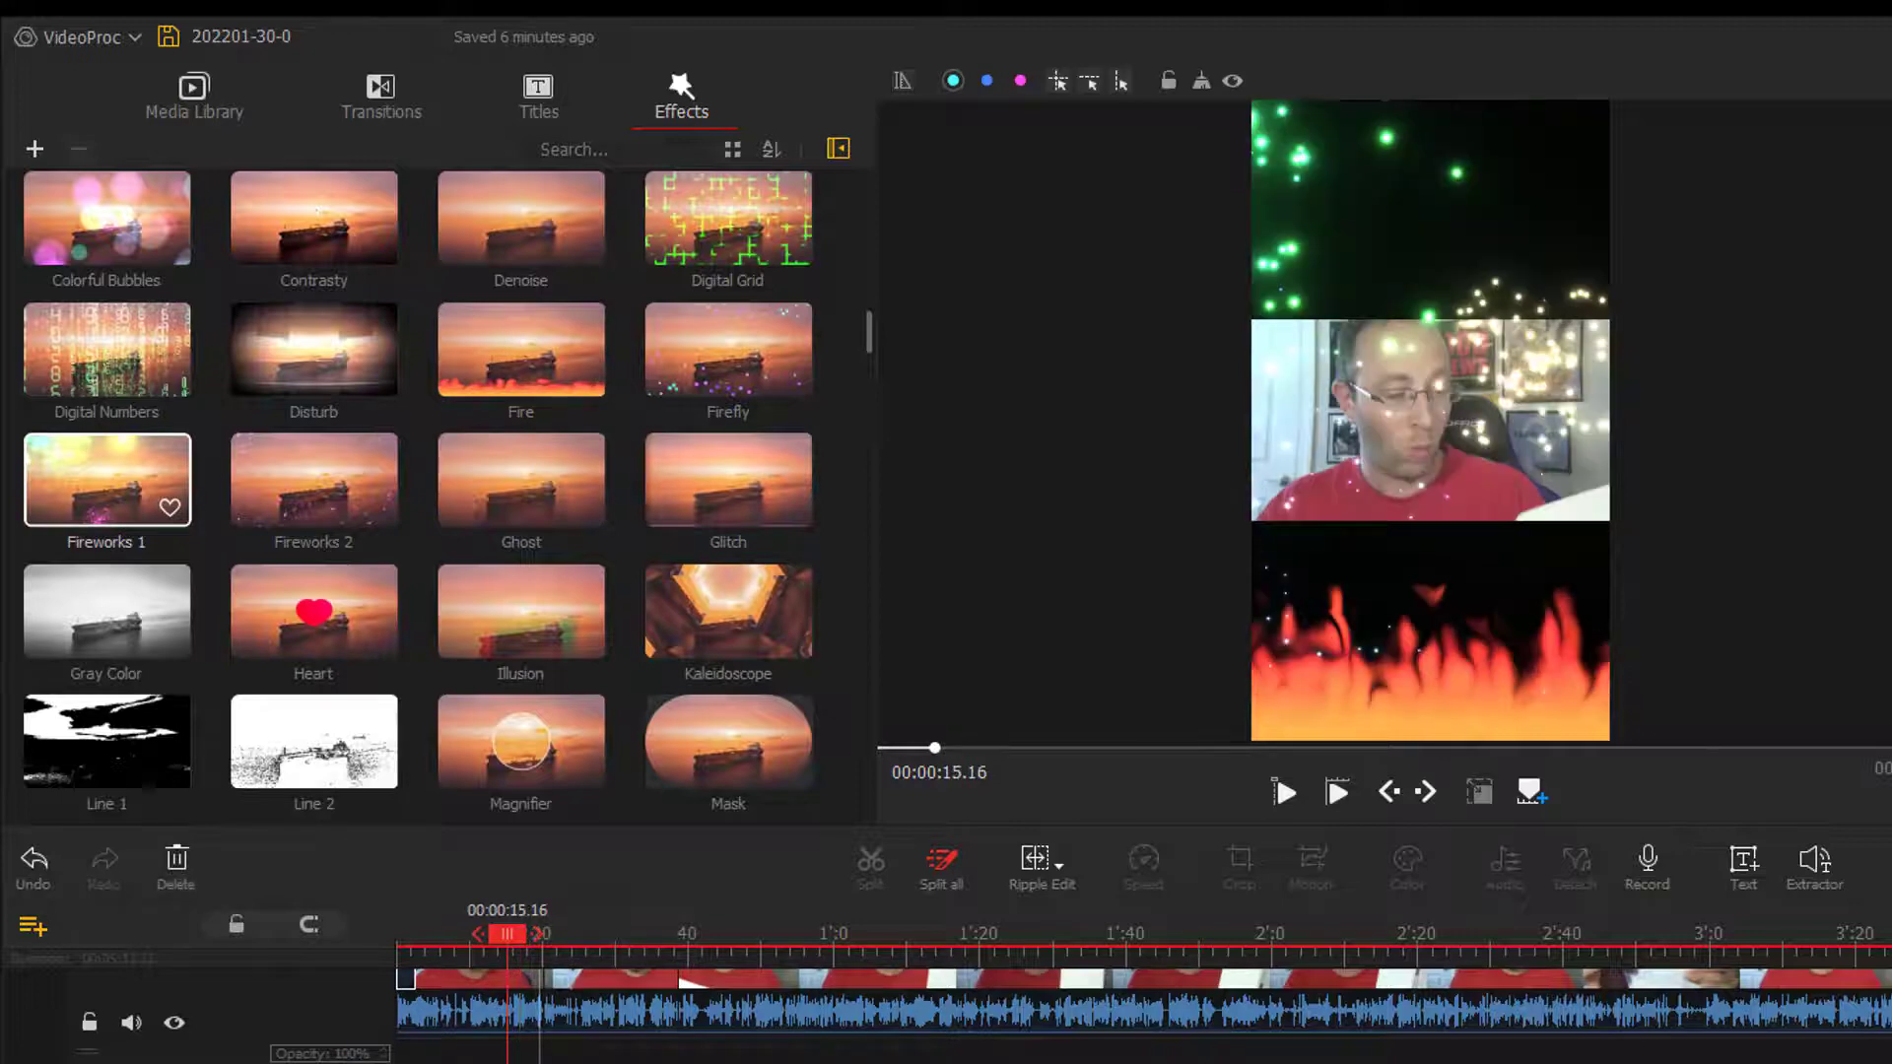
key(space)
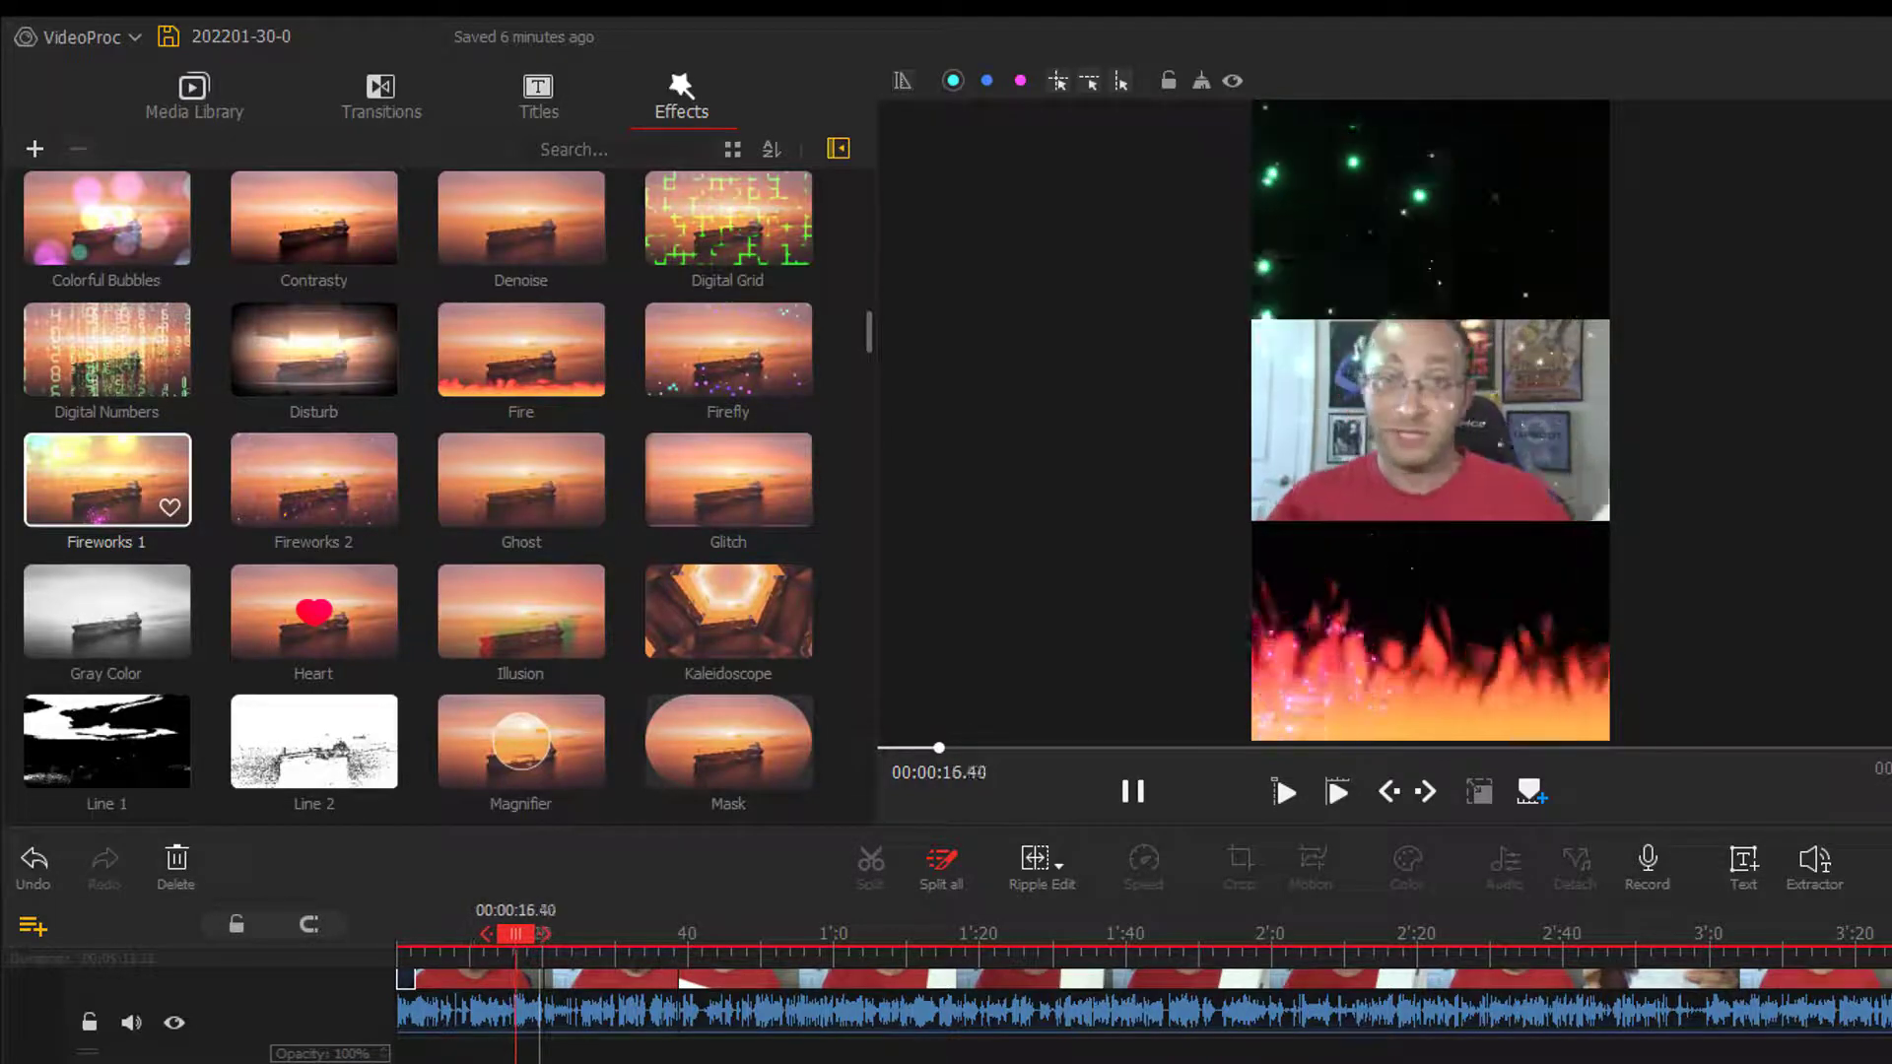
key(space)
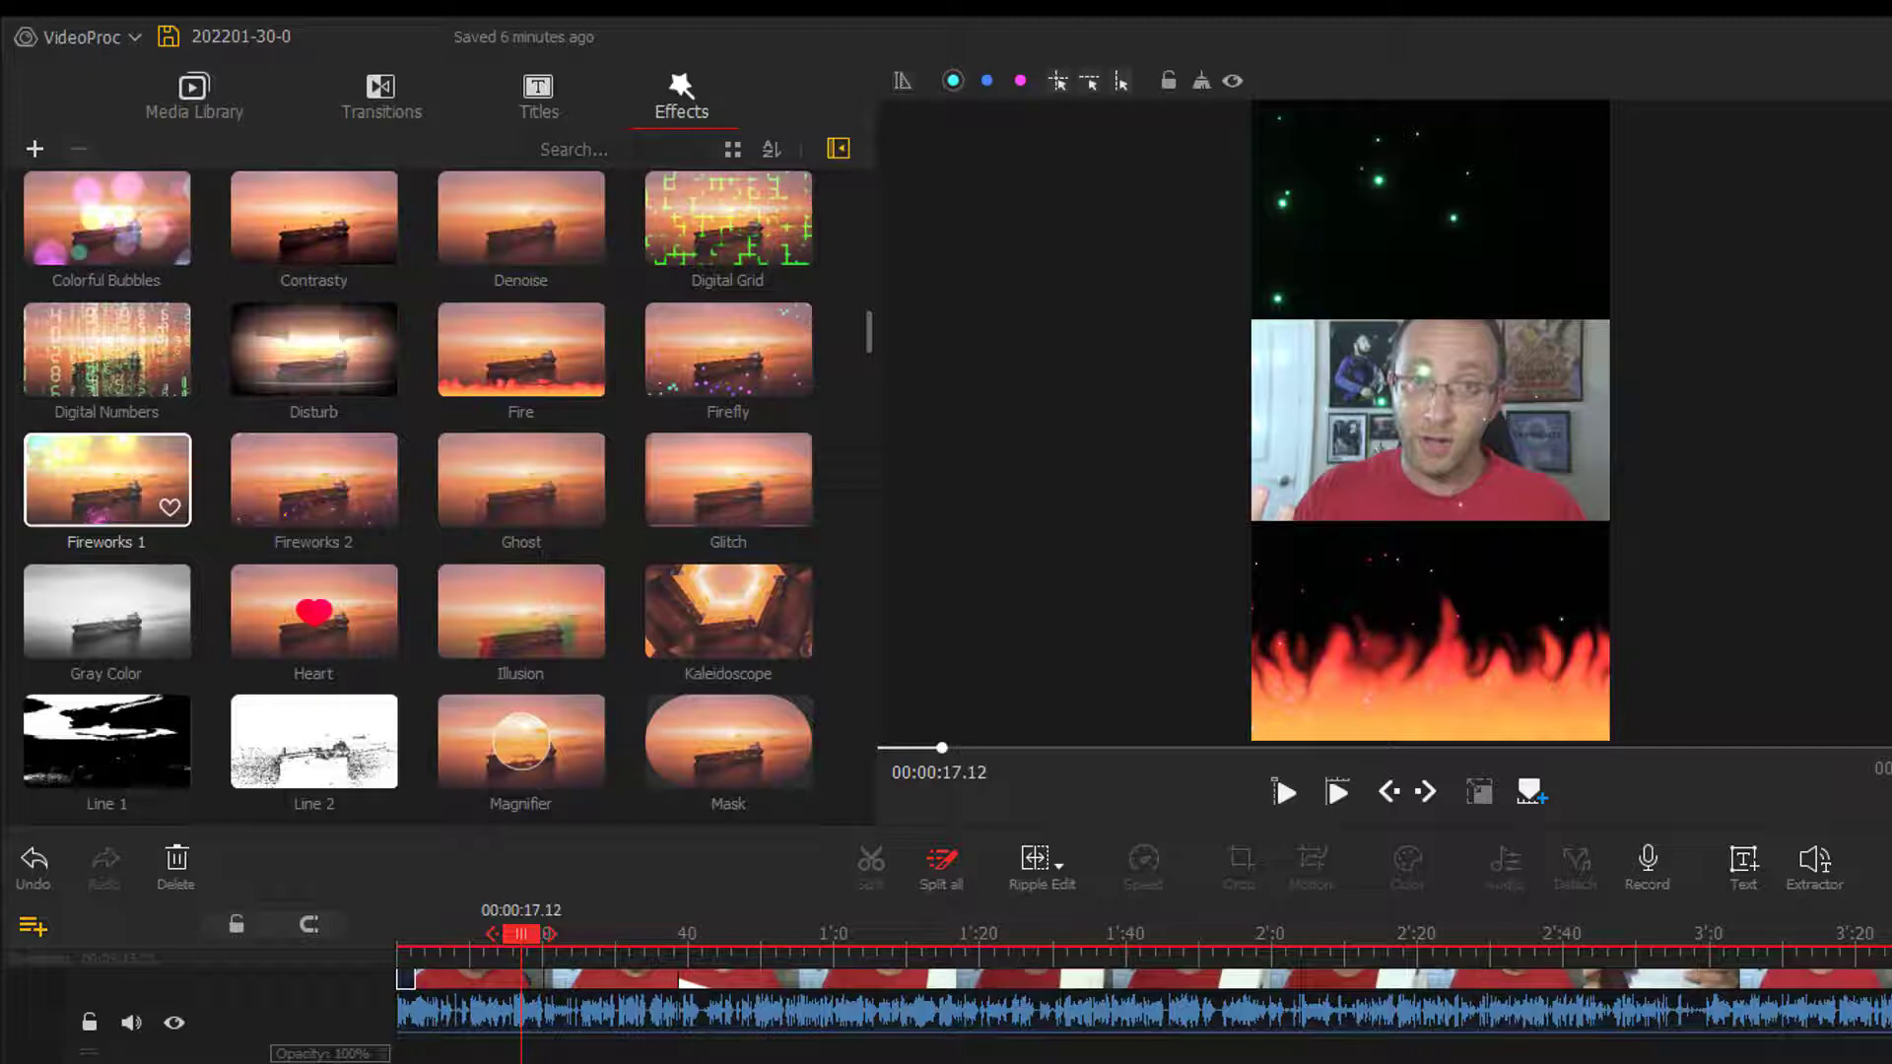
- Examine the crop and aspect ratio options for the third clip and close the Crop editor without changes
click(818, 985)
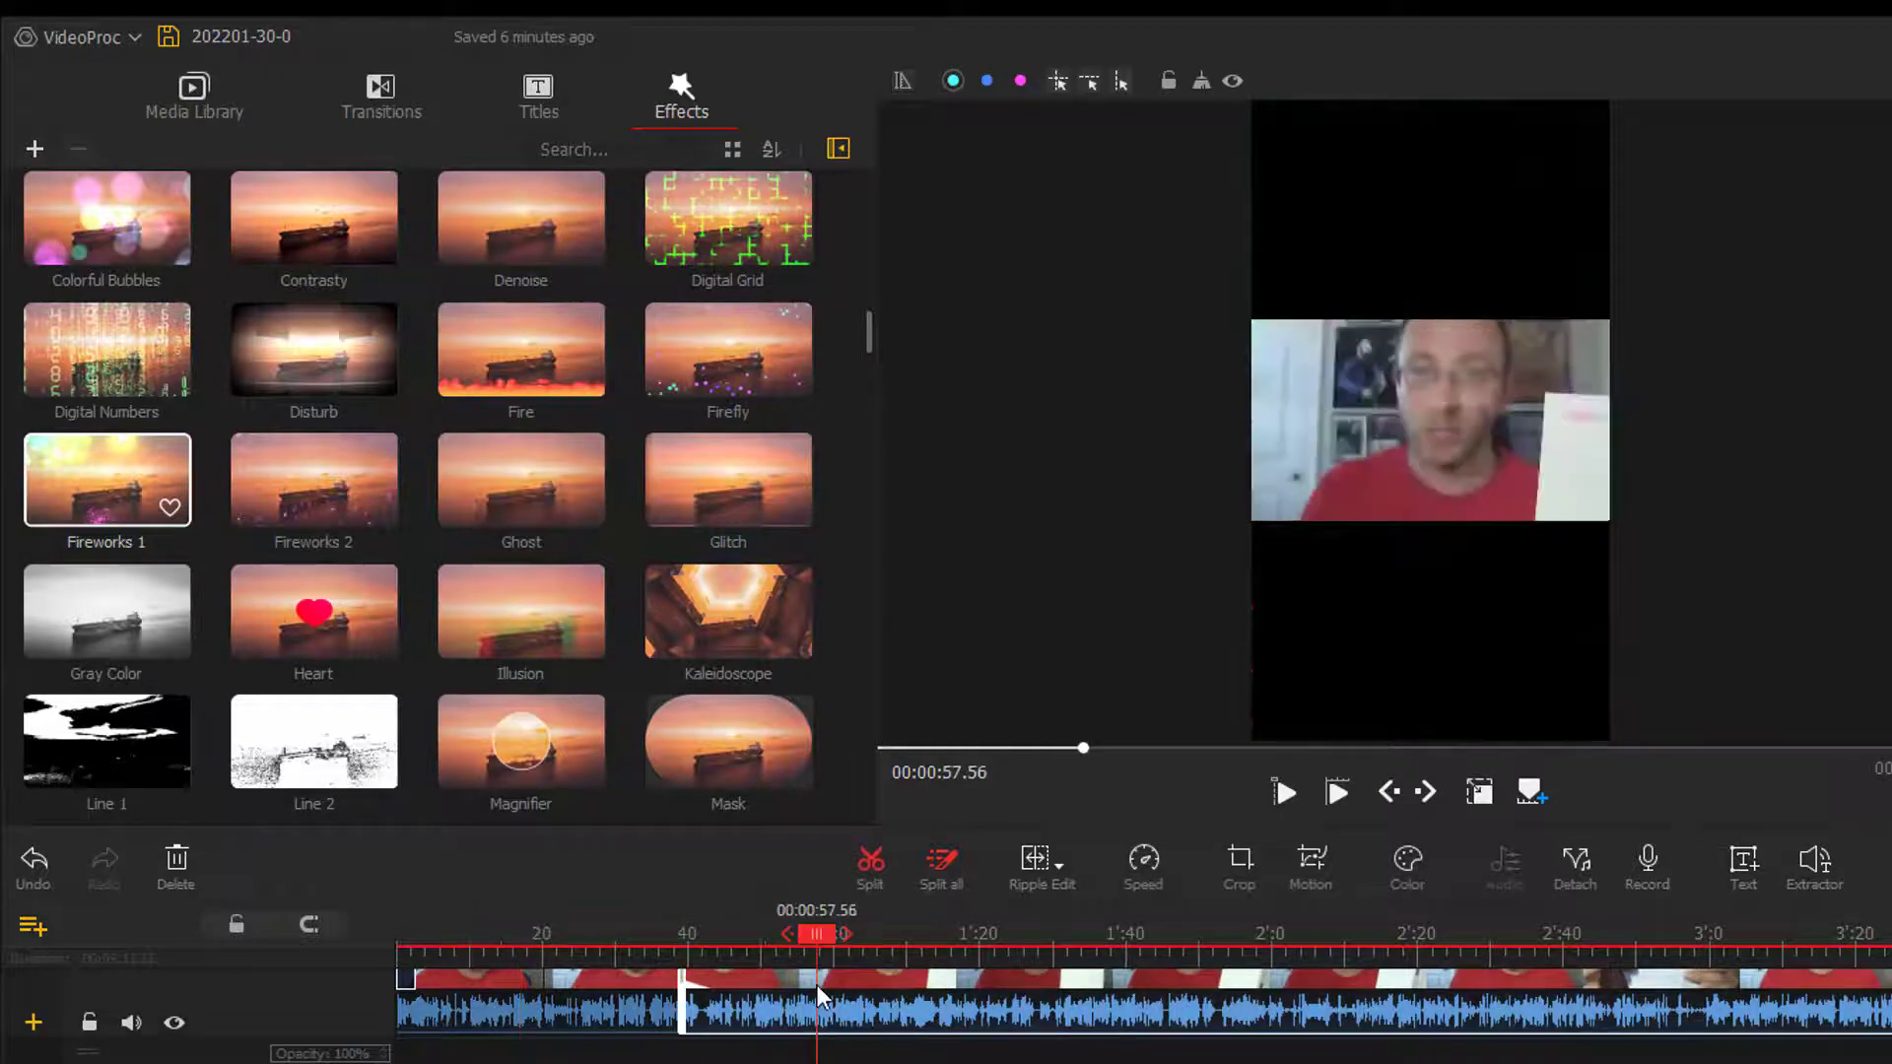
click(1241, 861)
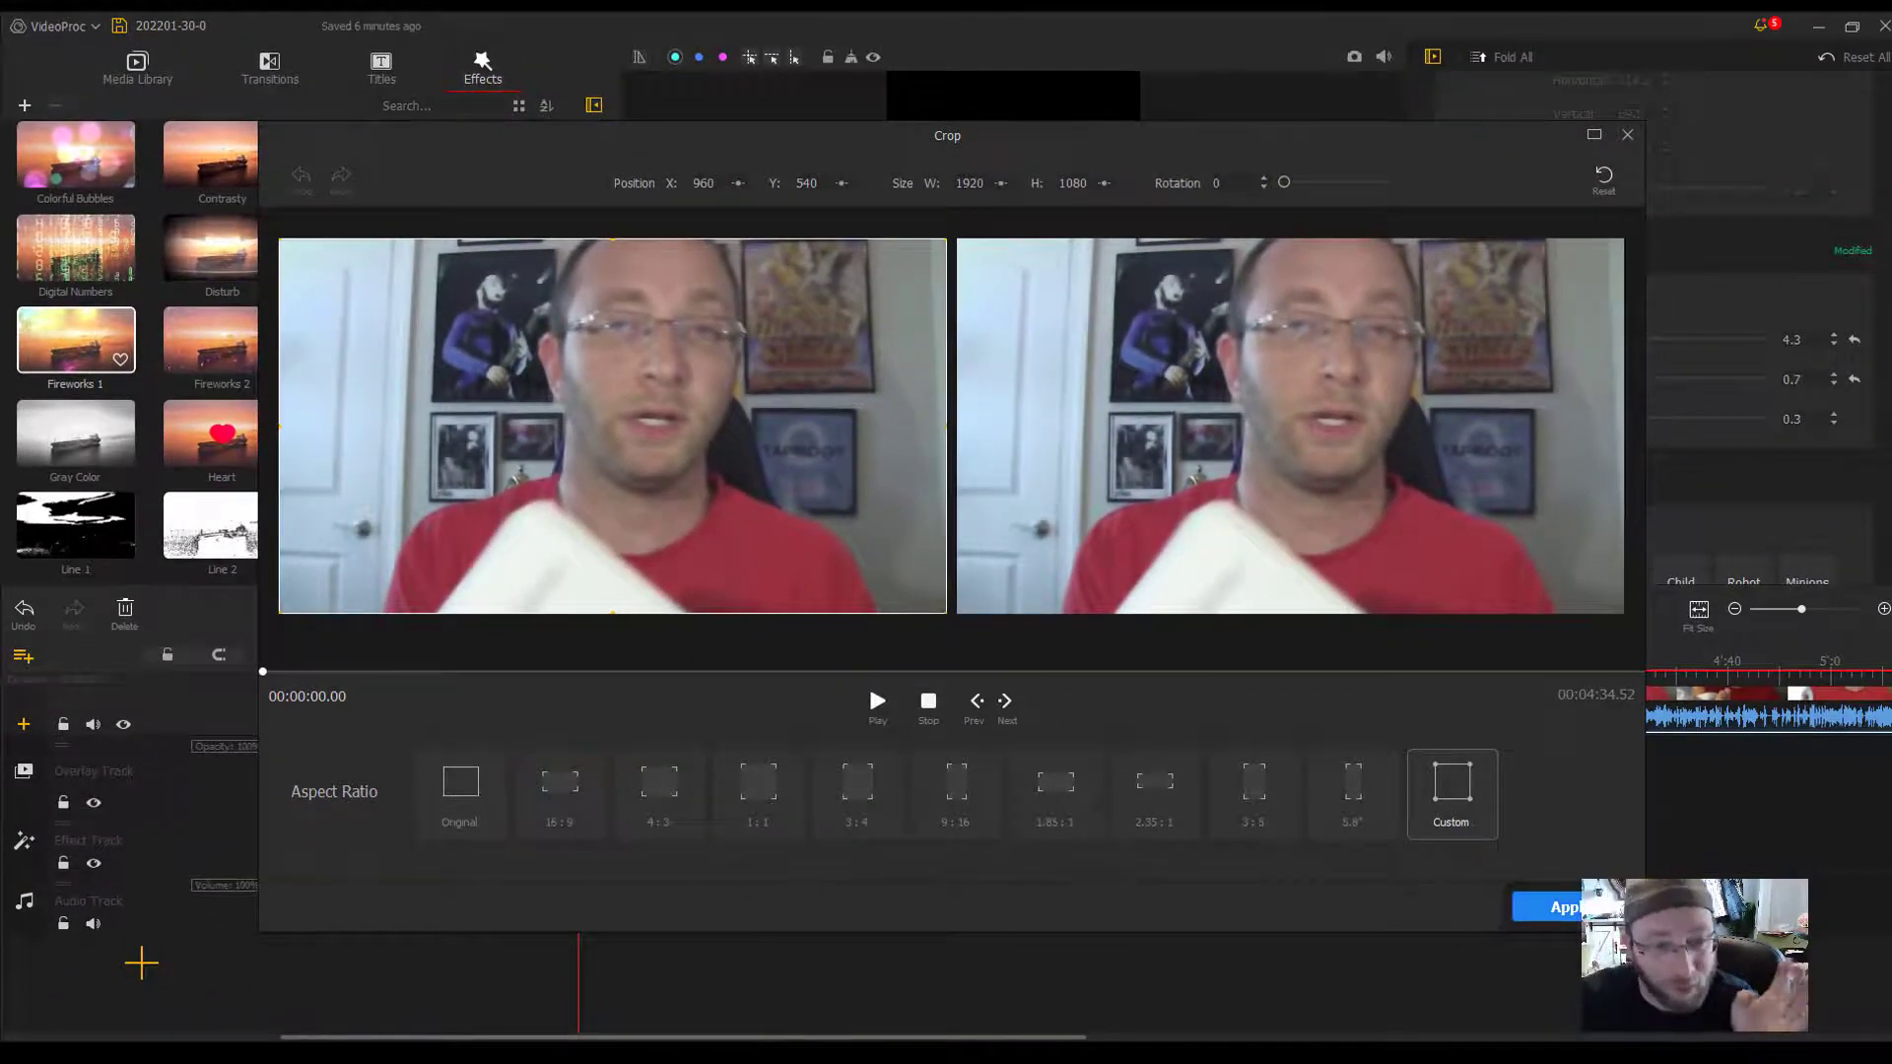
click(1634, 140)
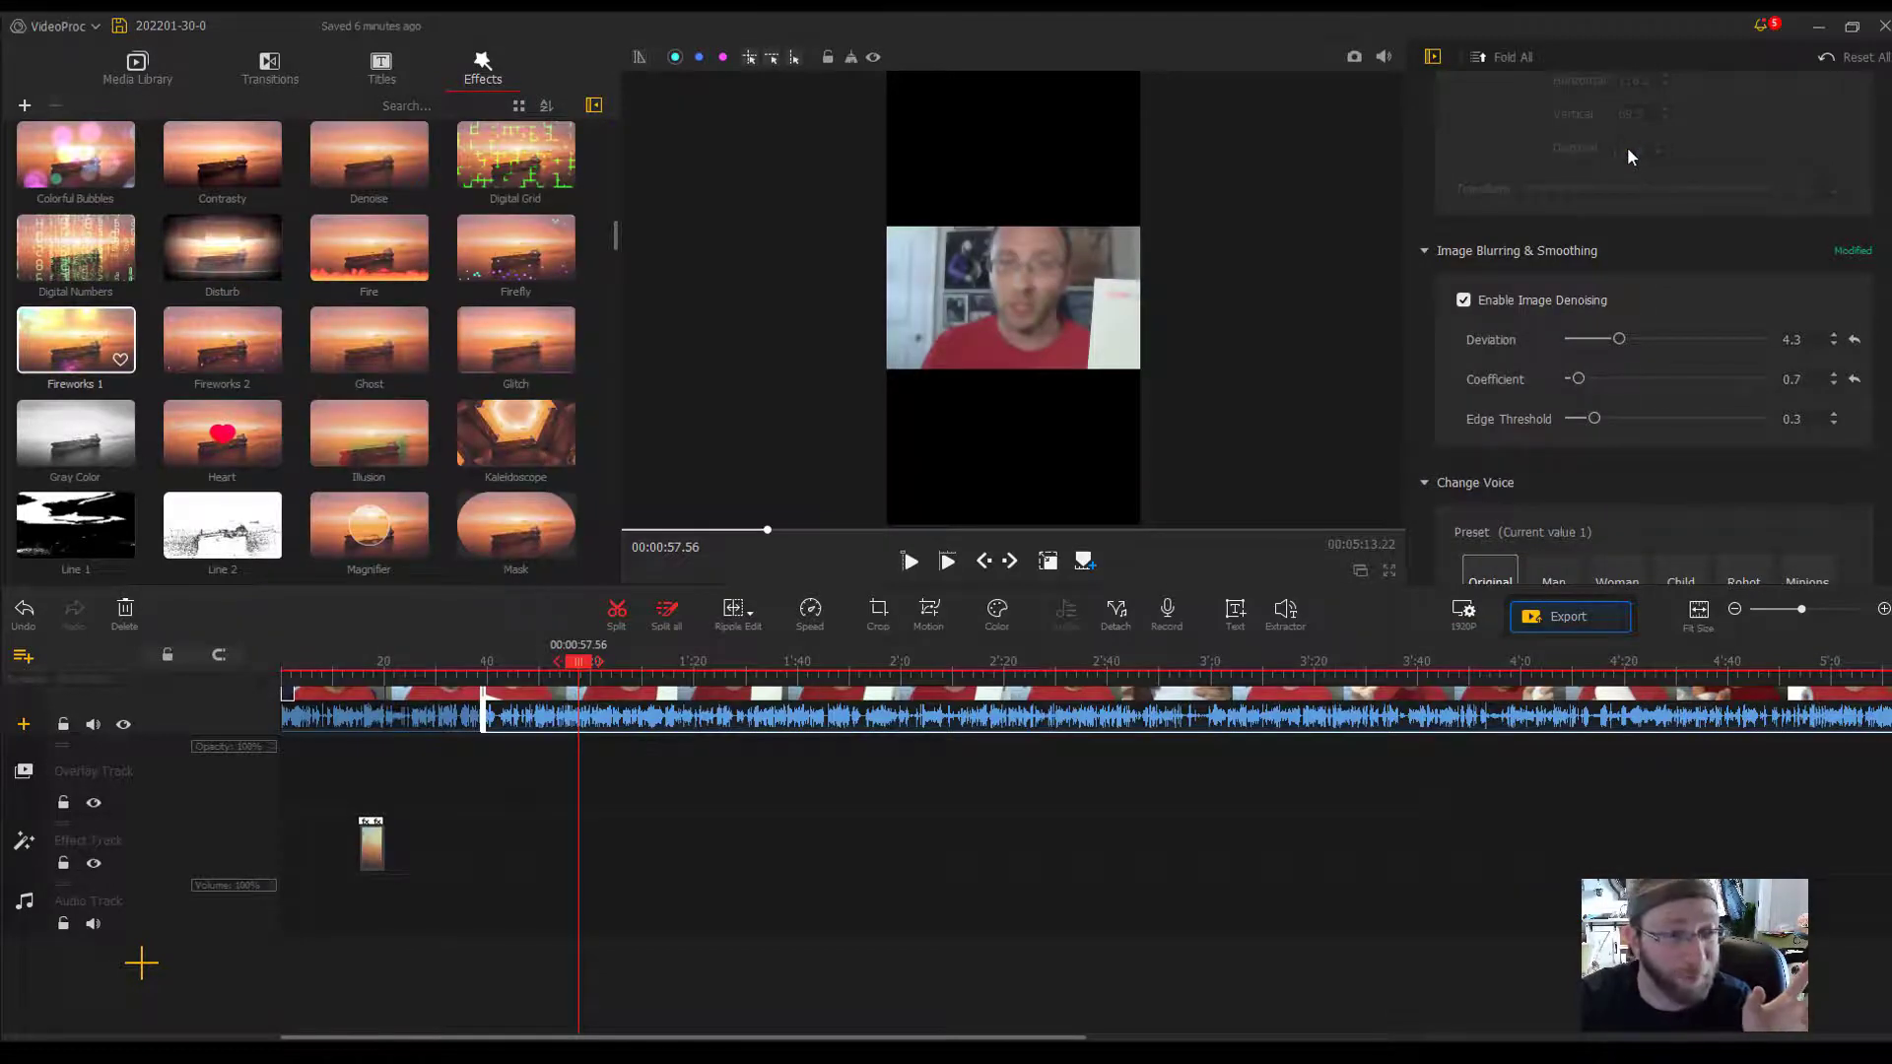
- Try the Heartbeat motion preset at 00:00:18.03 in the third clip's Motion Editor and preview its playback
click(927, 615)
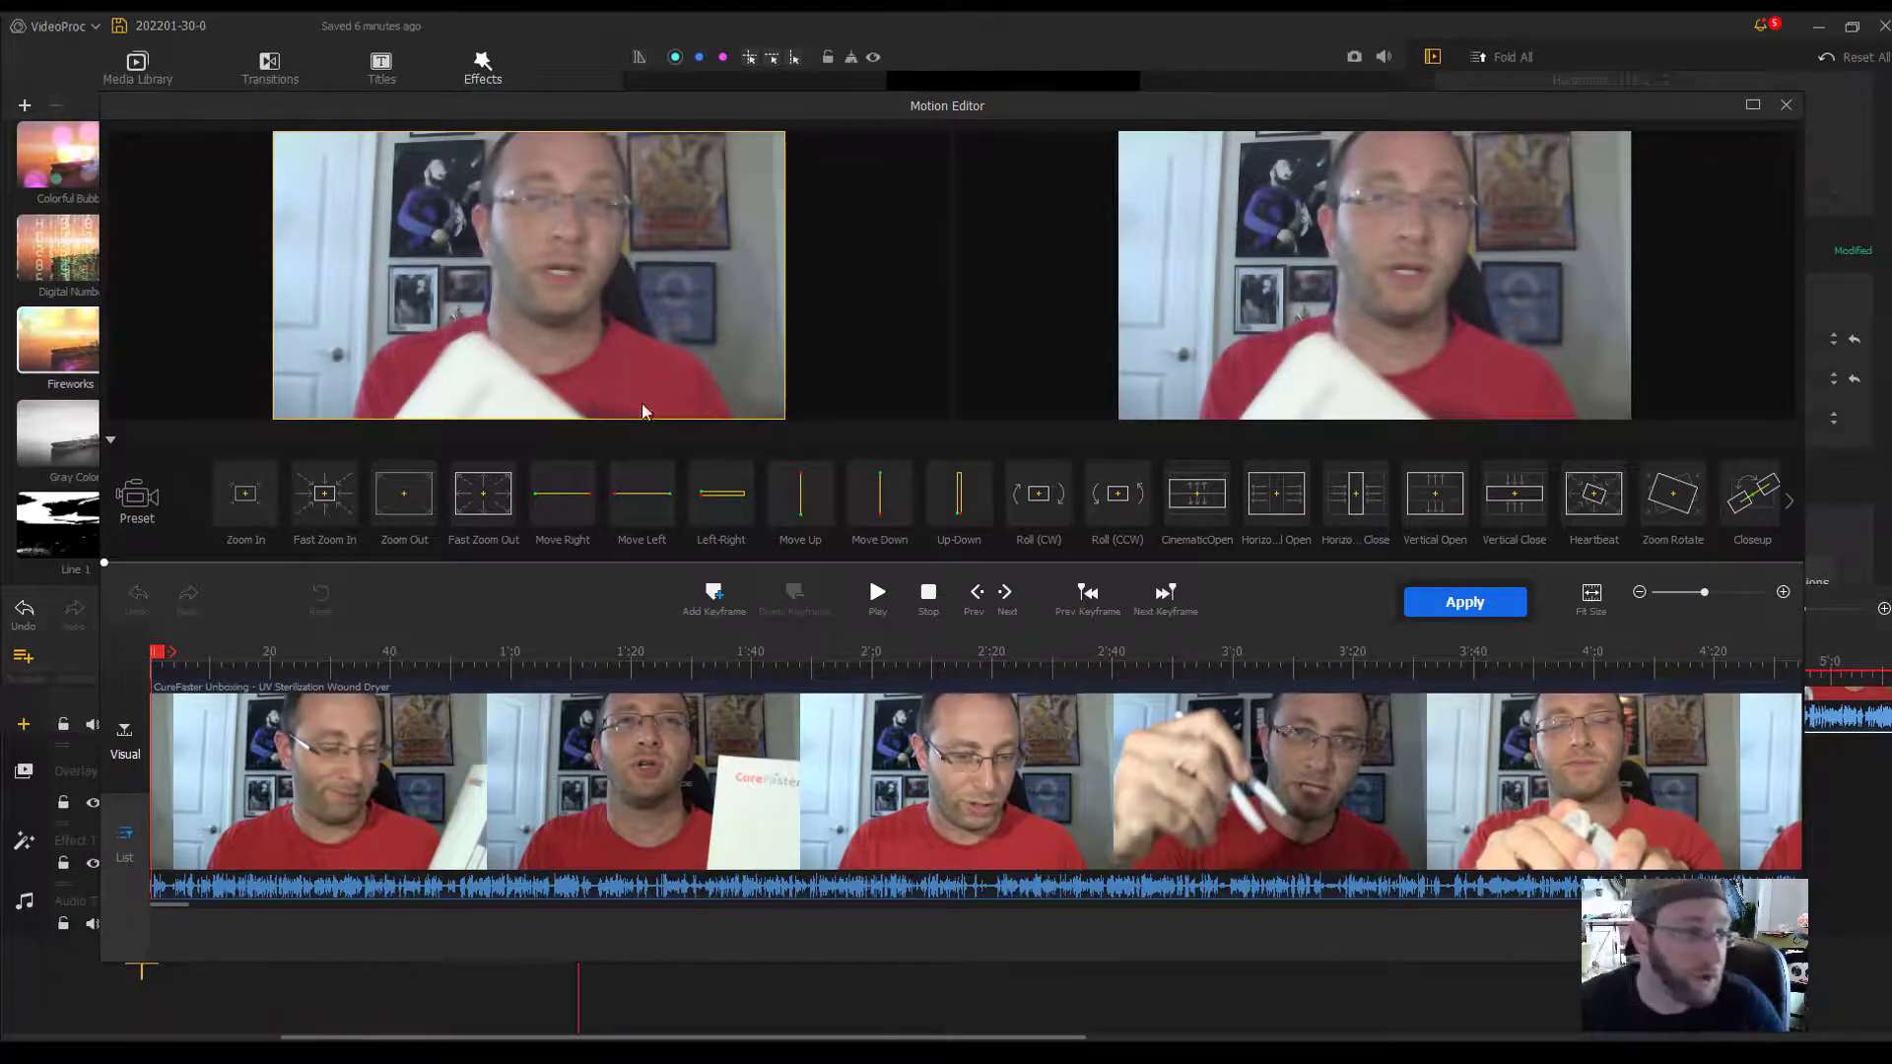
click(284, 680)
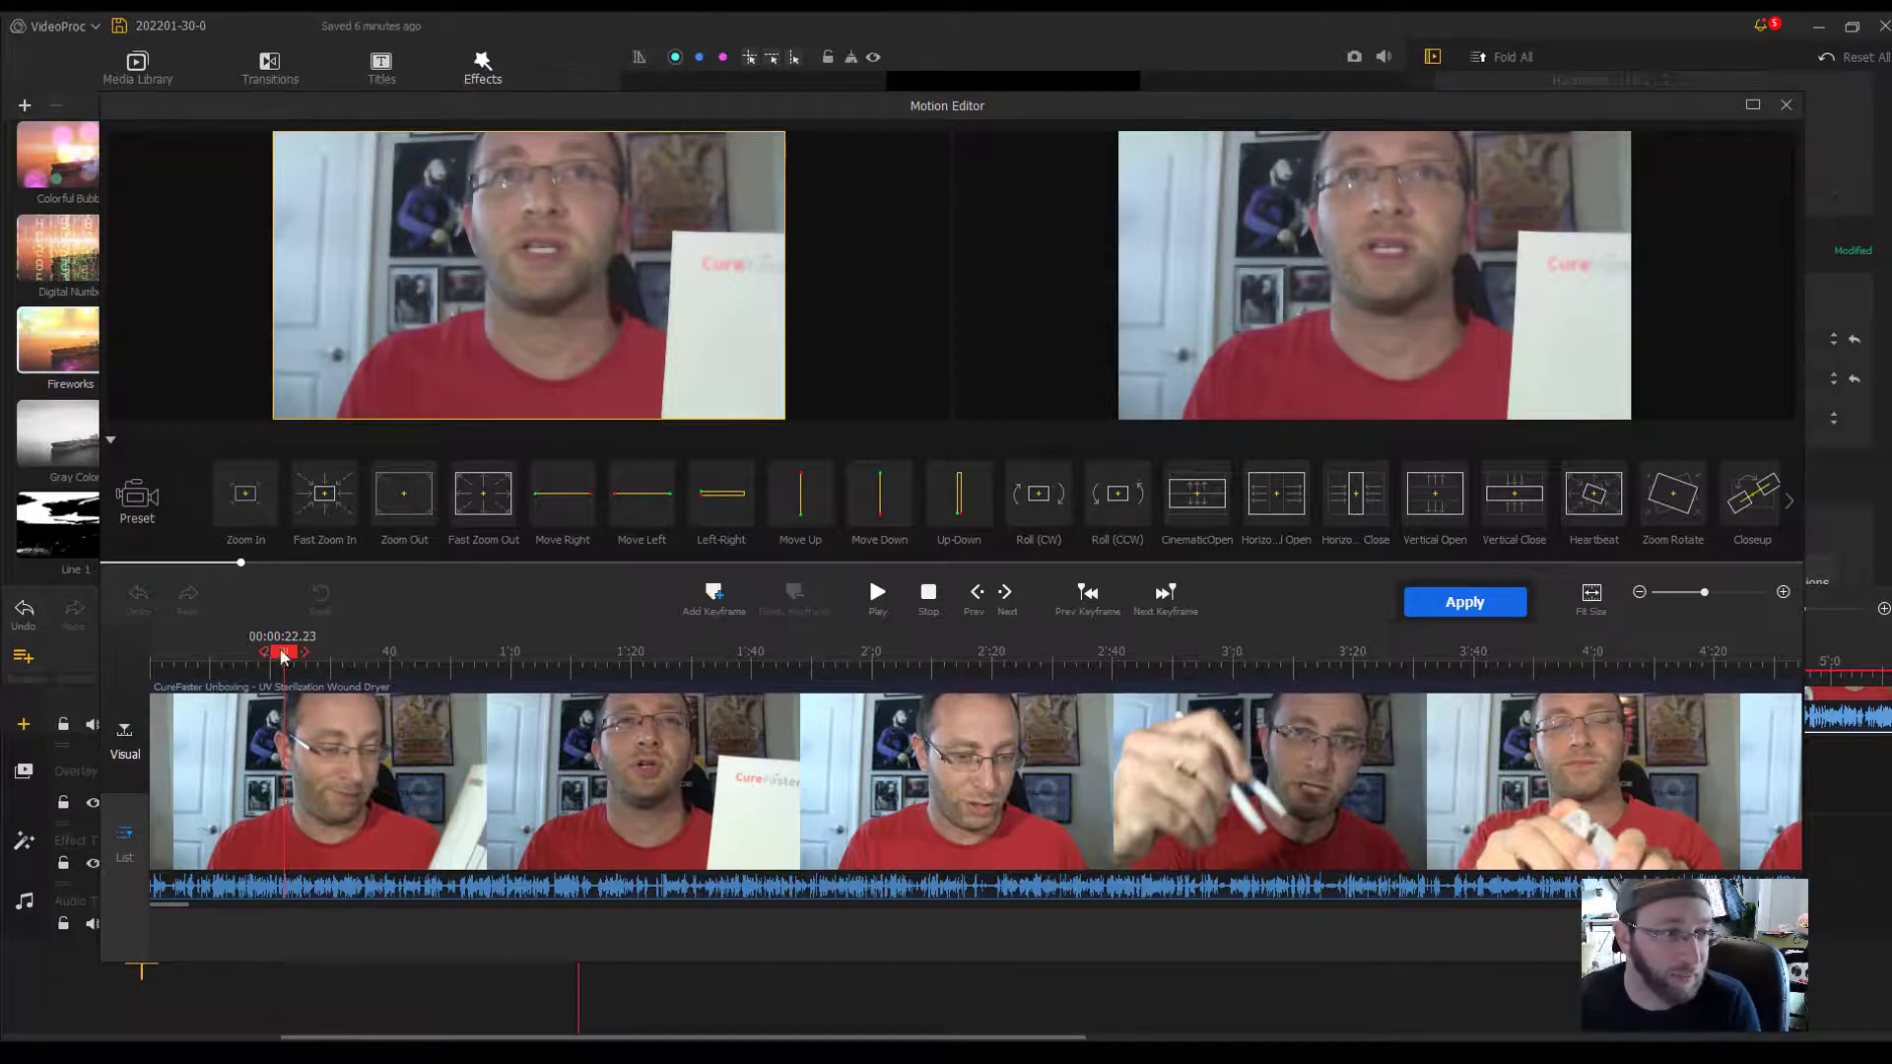
drag(285, 659, 256, 663)
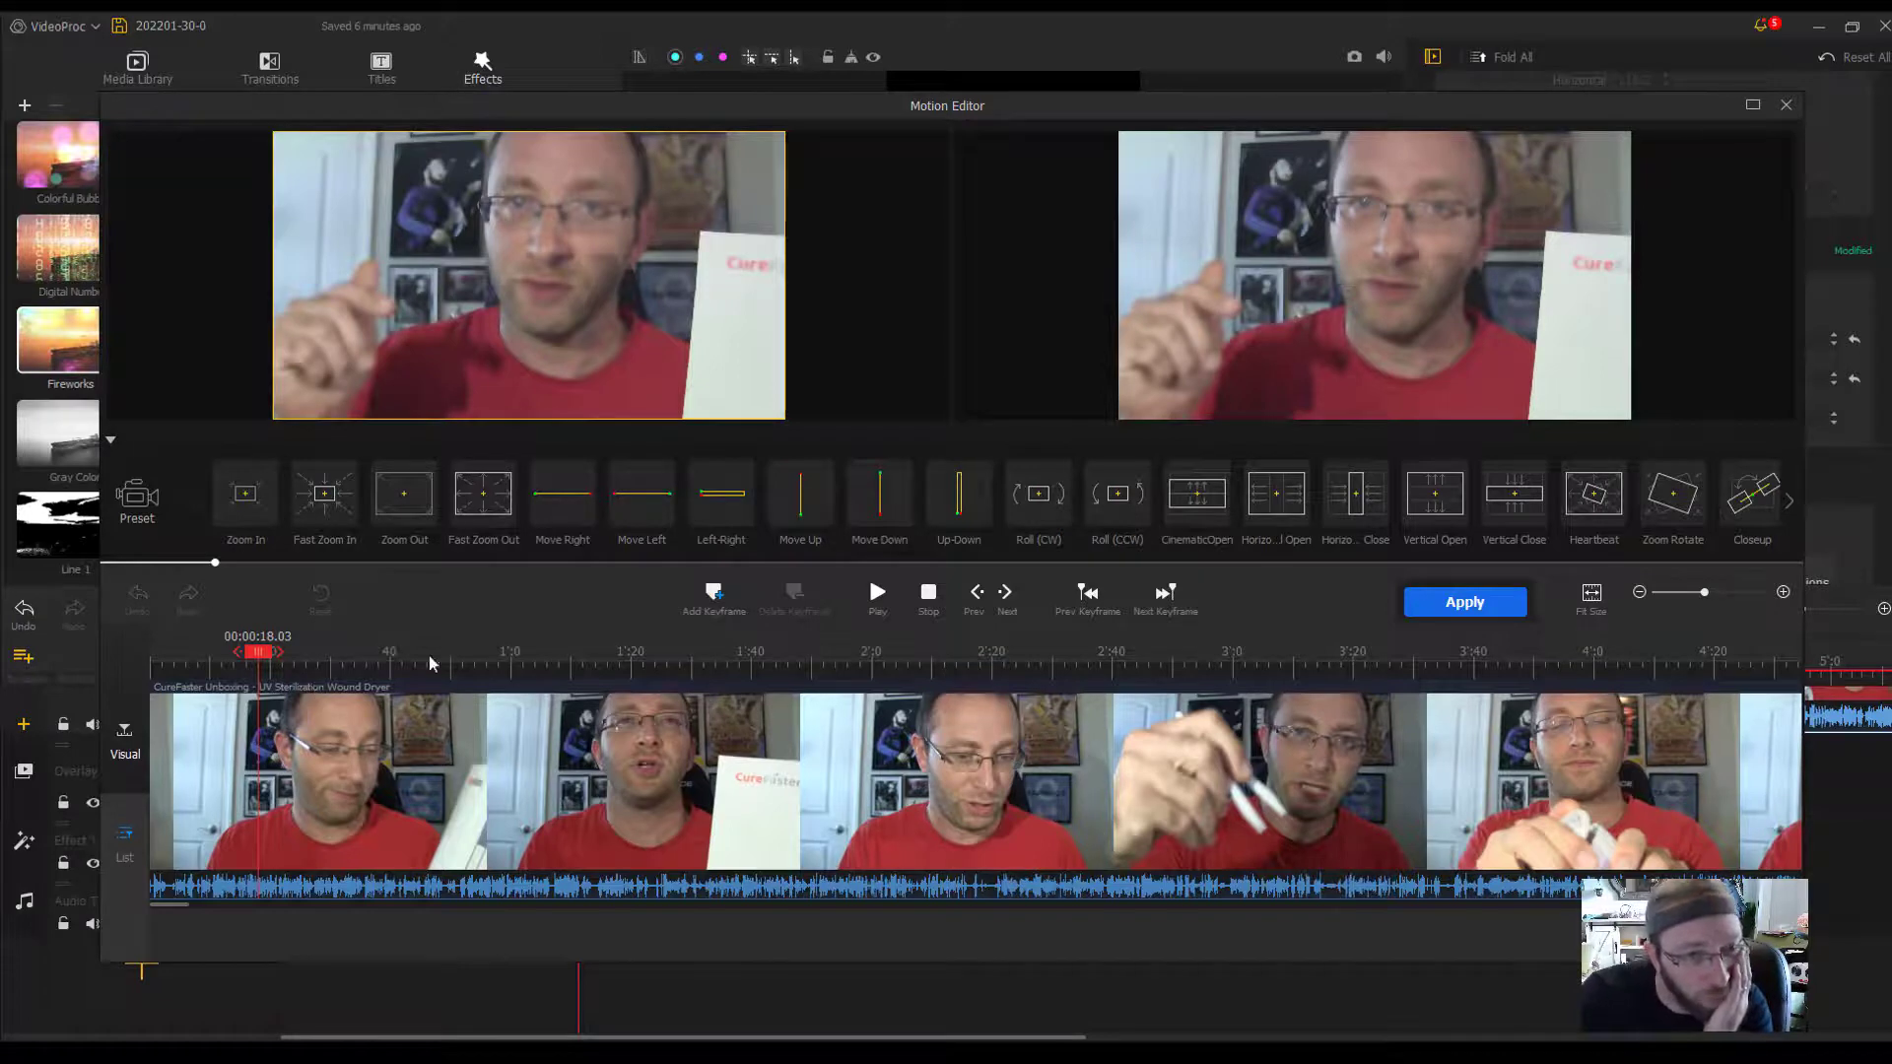
mouse_move(1587, 493)
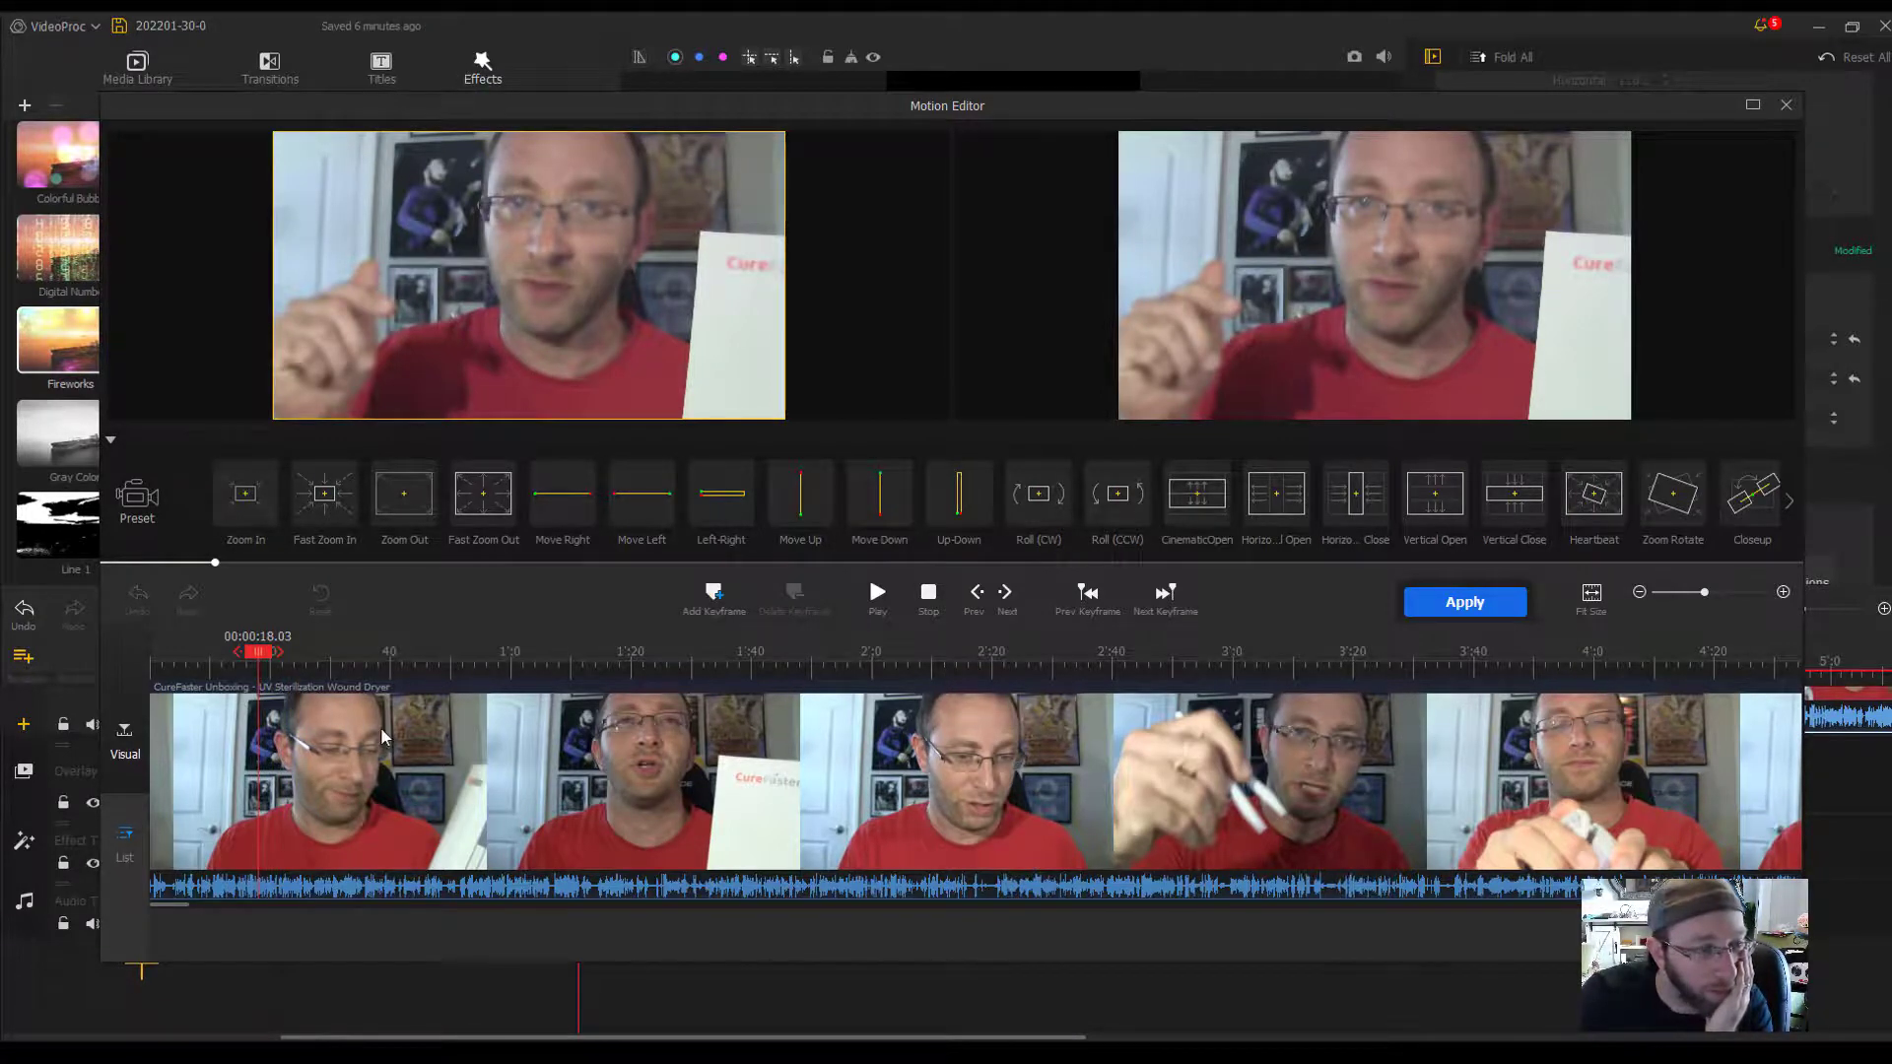
click(1614, 523)
key(space)
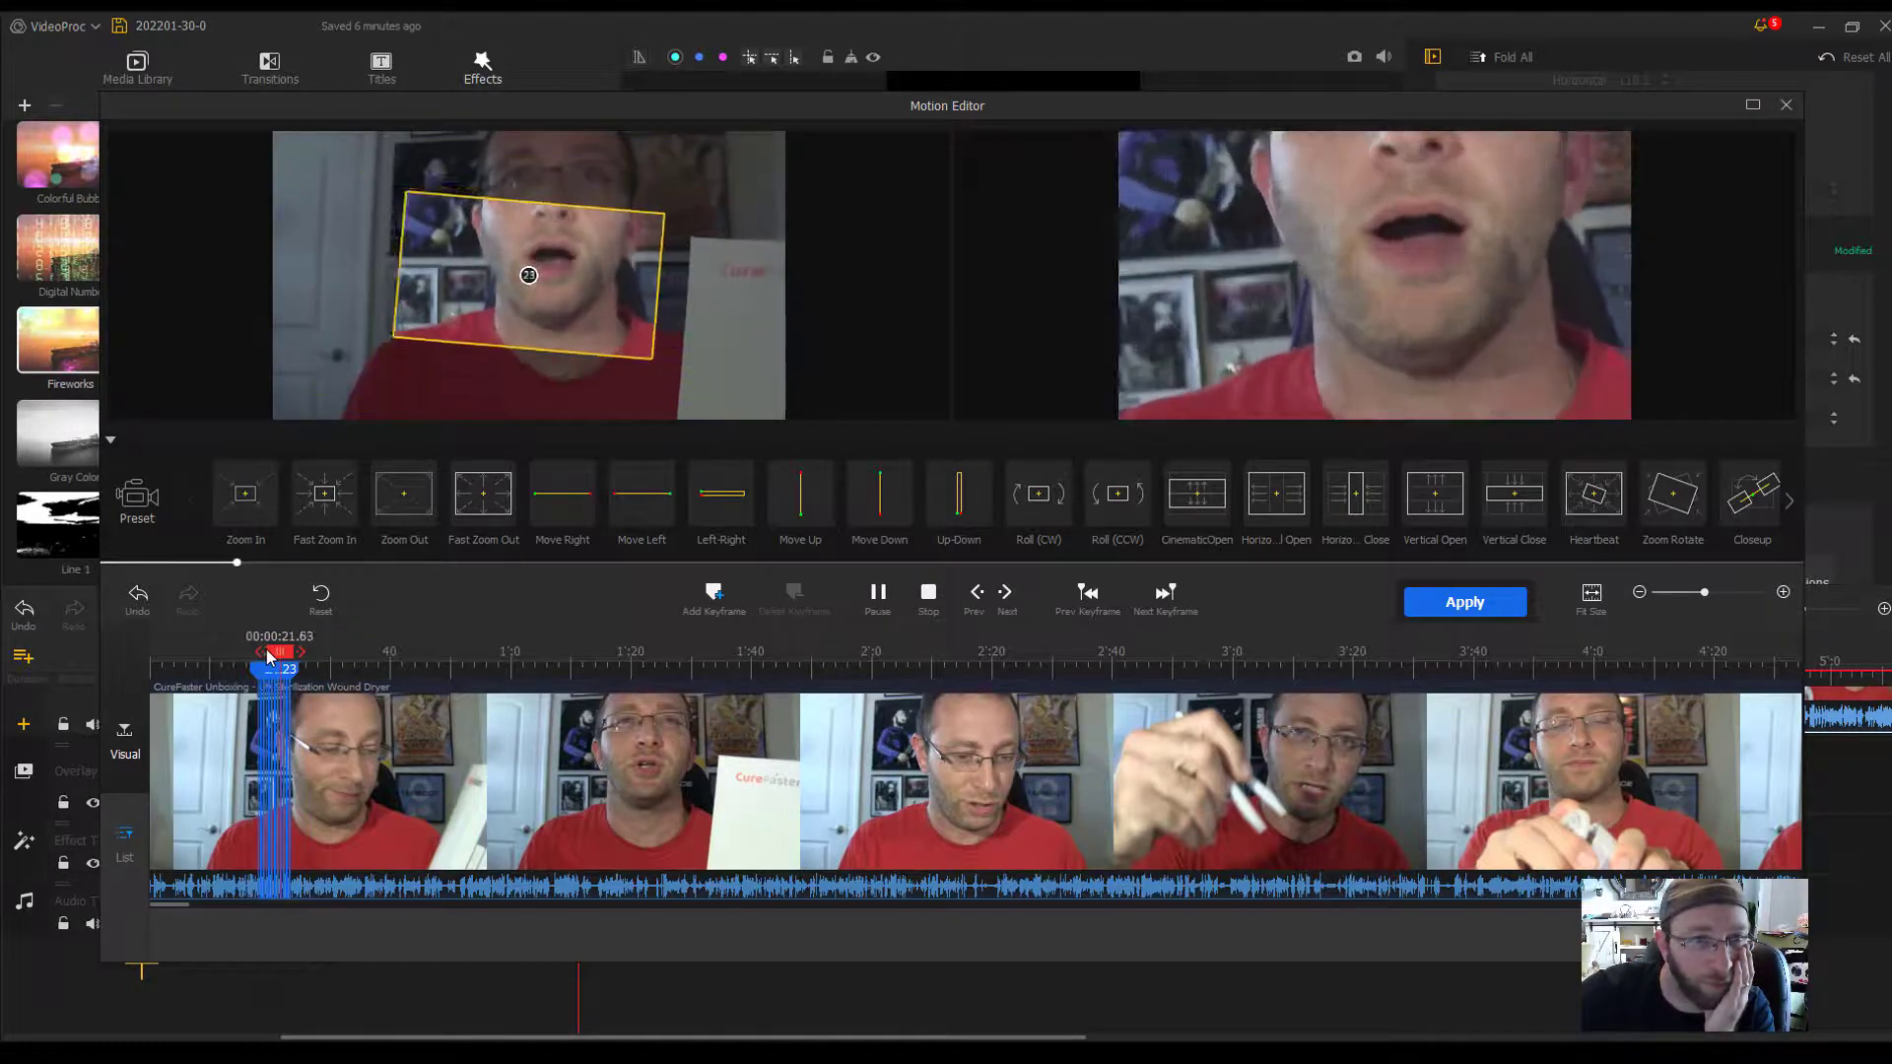
key(space)
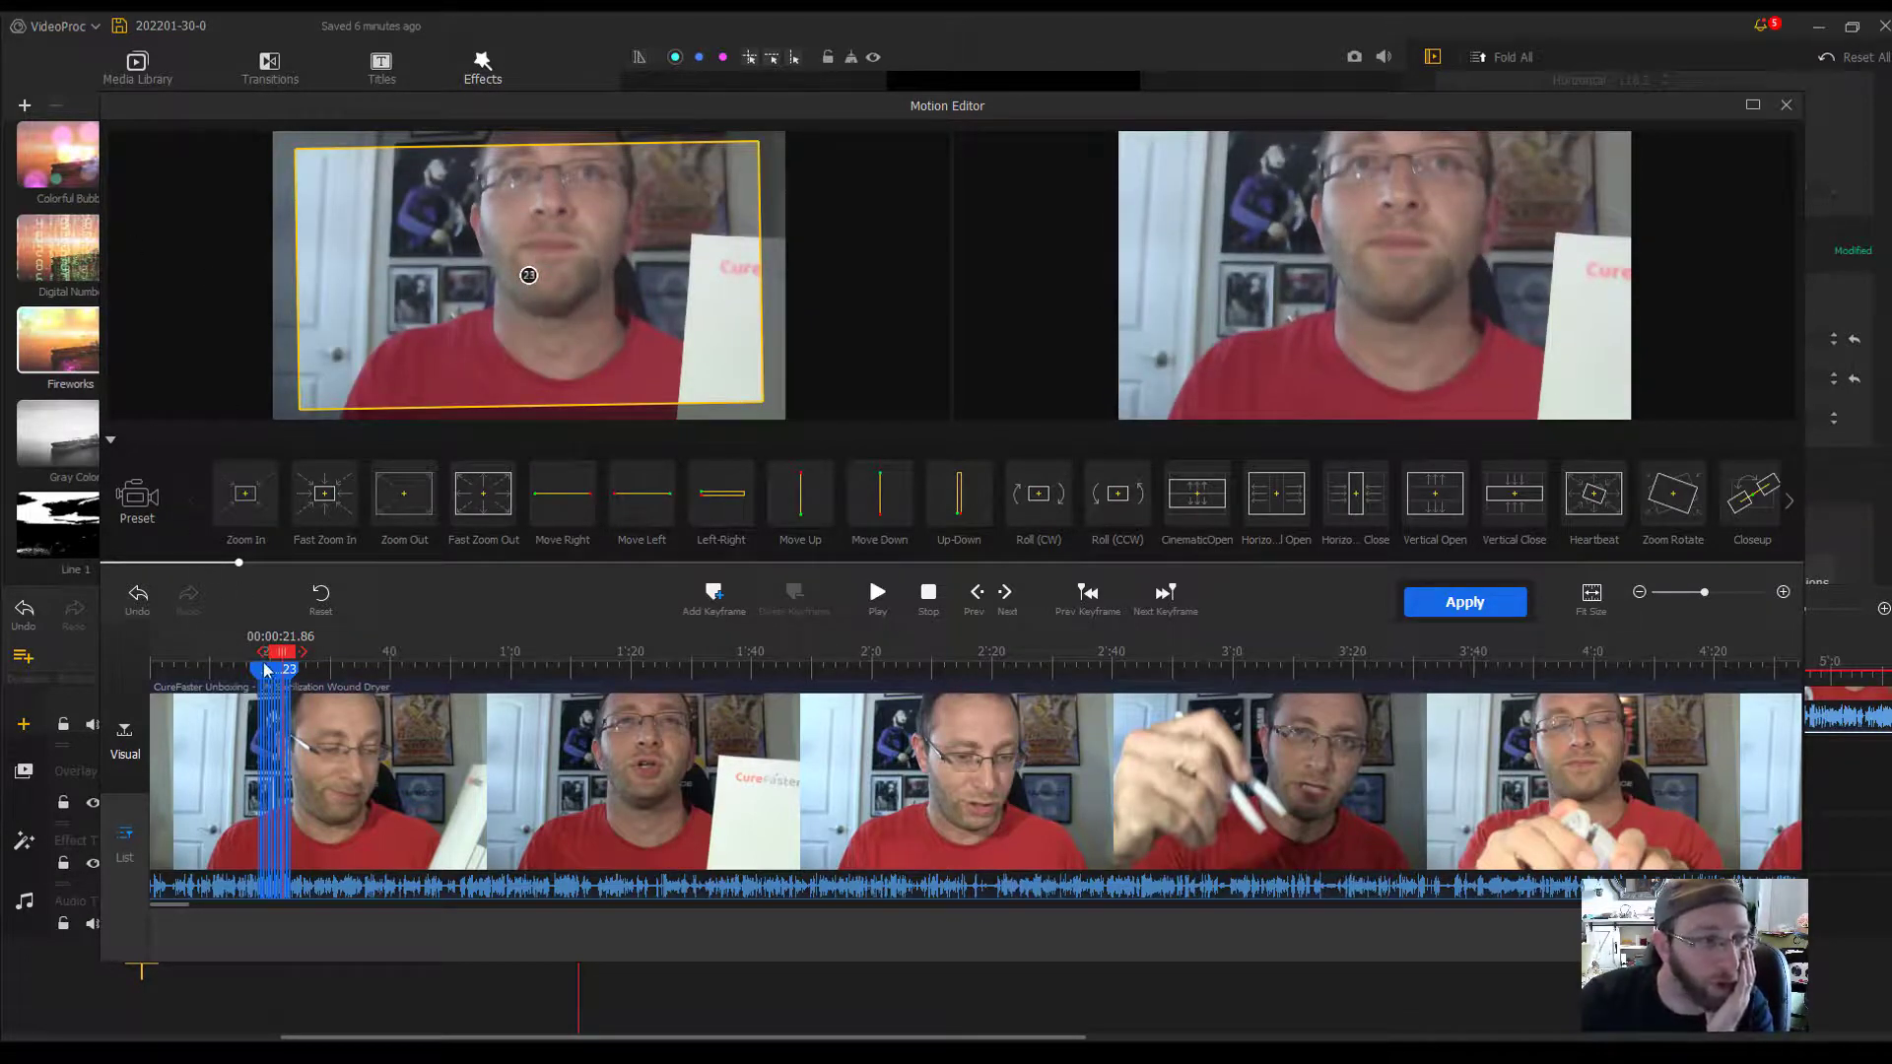
- Enlarge the frame of keyframe 18 to about 1389x891 and close the Motion Editor without saving
mouse_move(1603, 478)
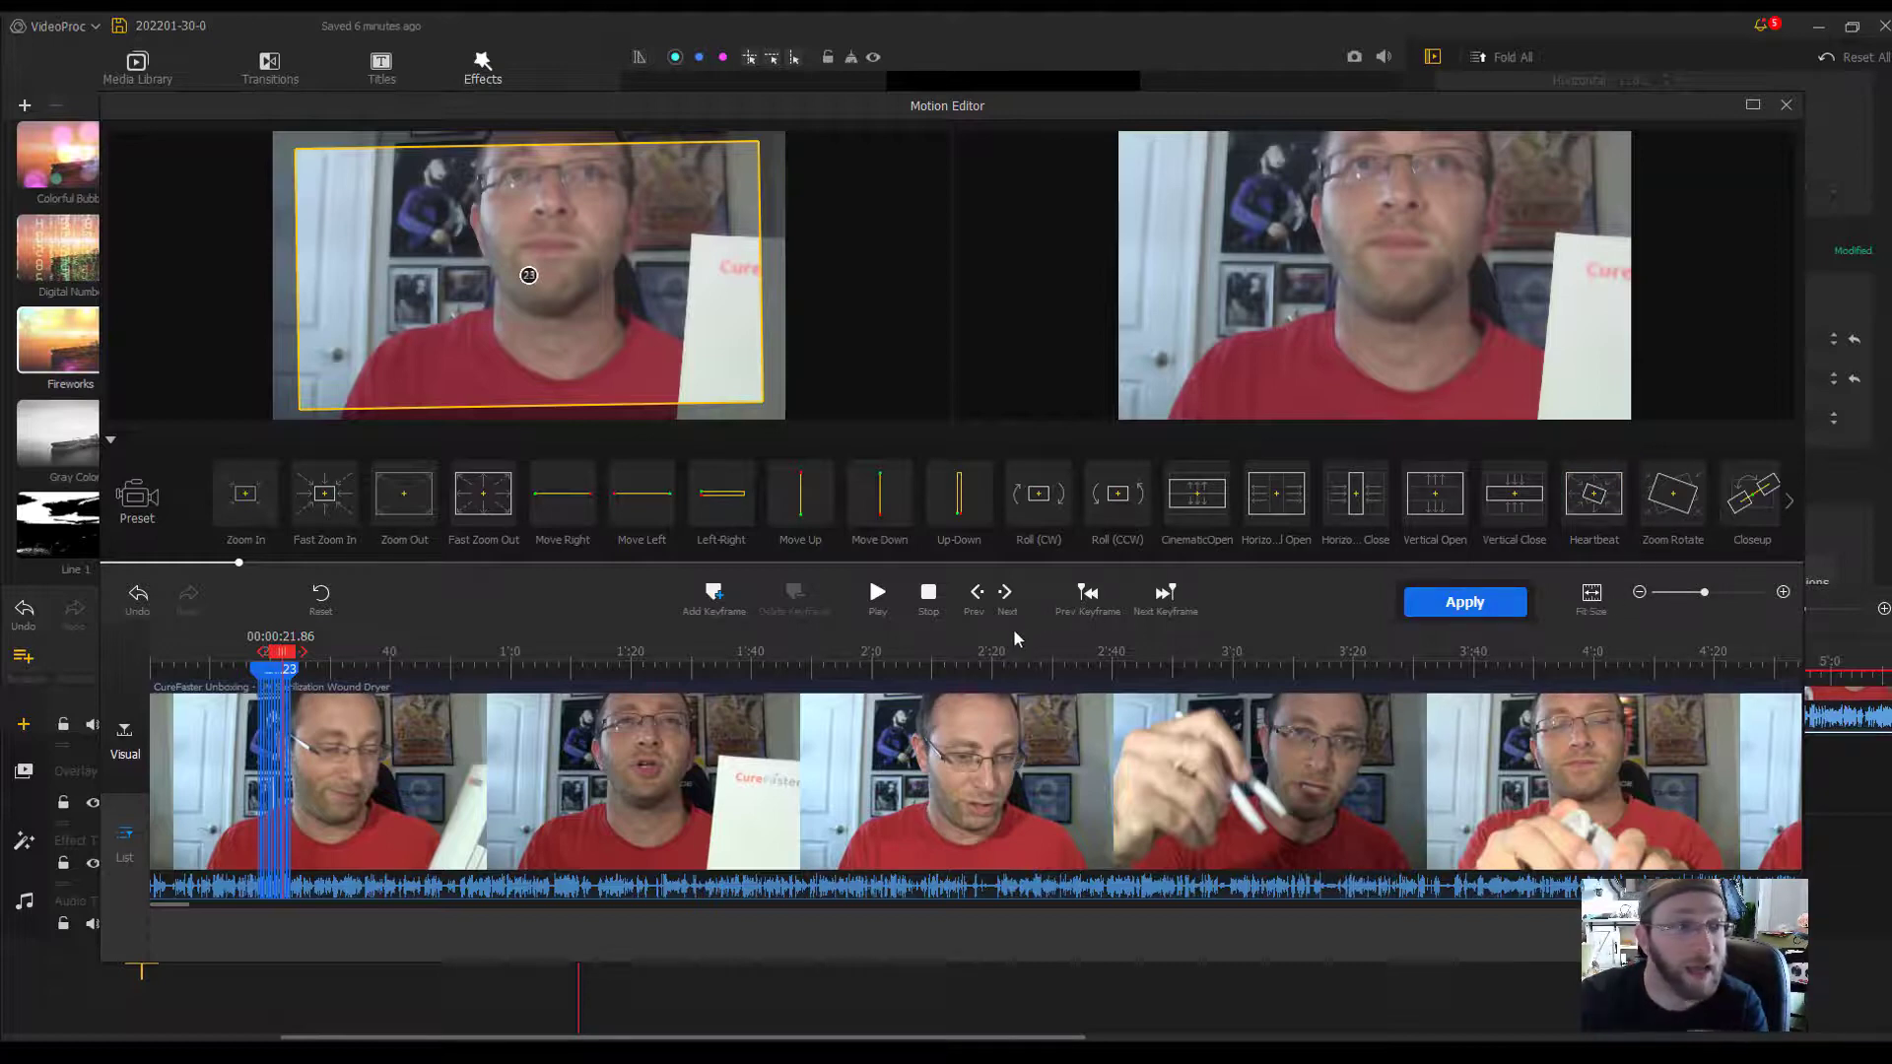
click(1153, 603)
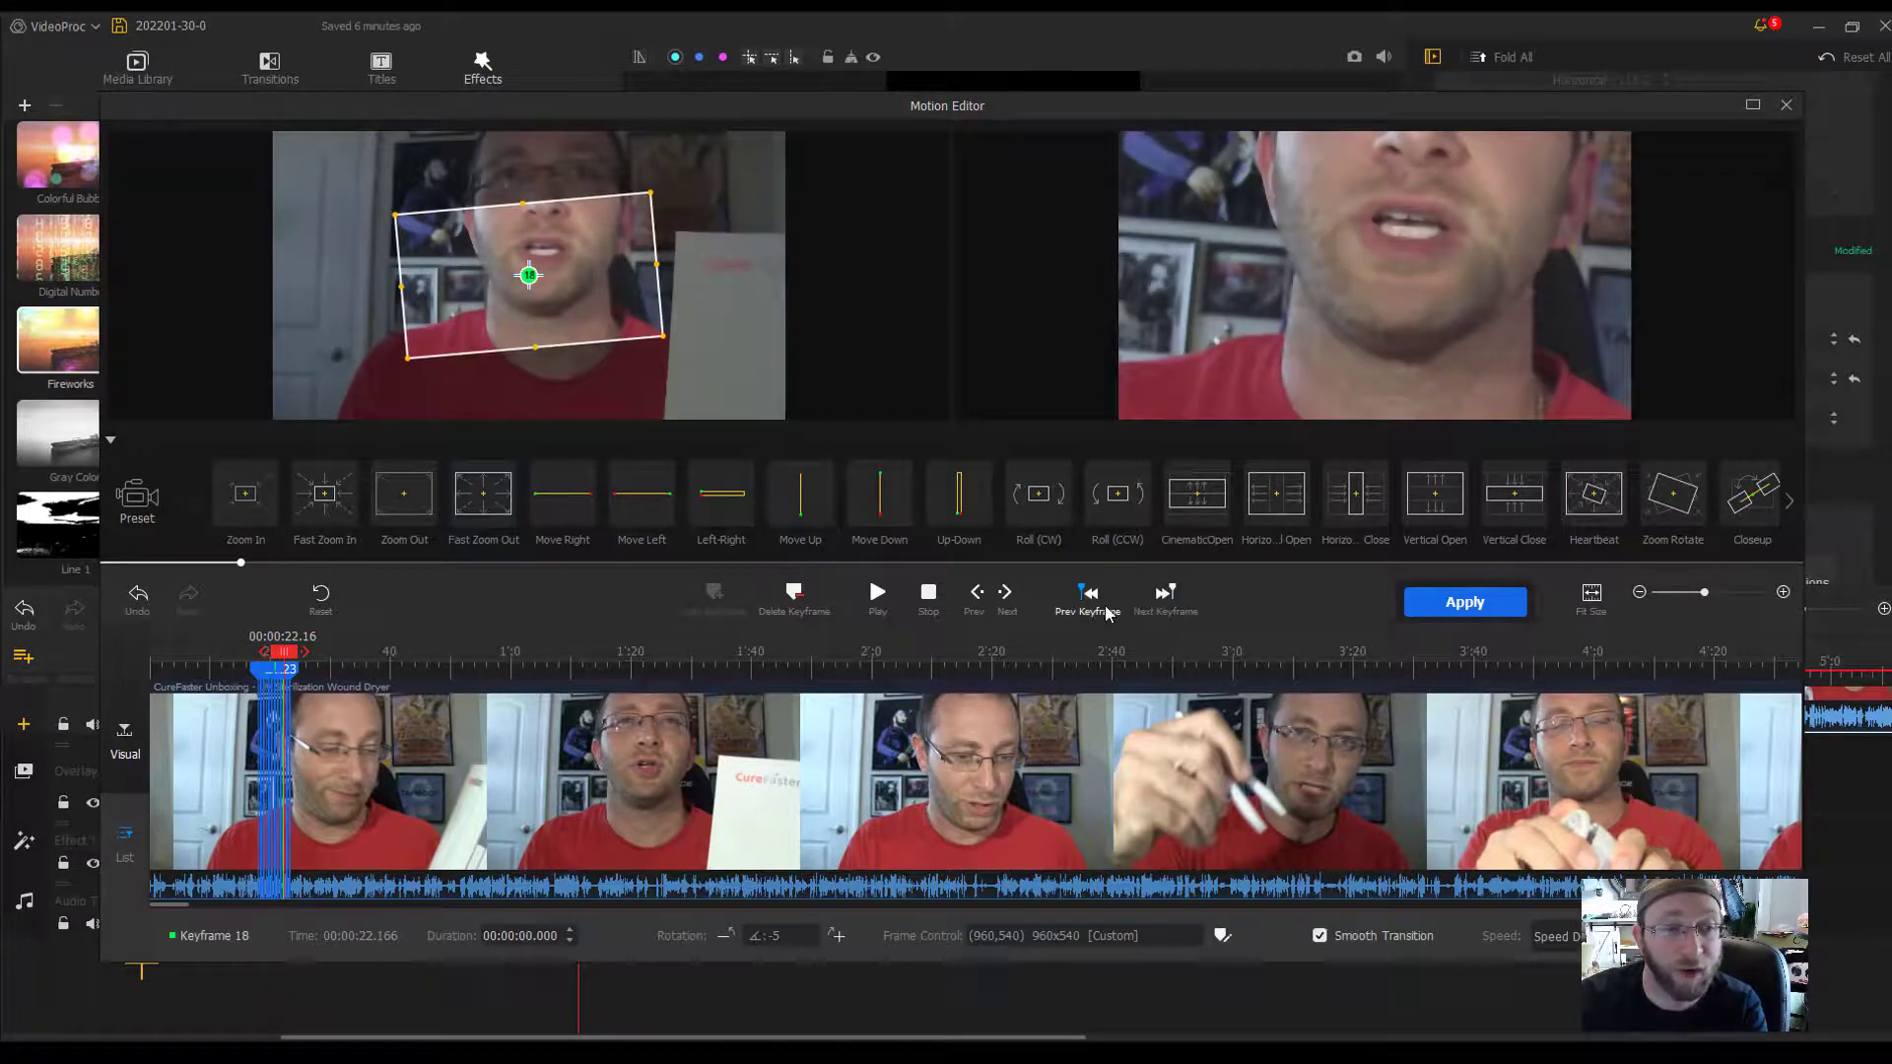
drag(692, 367, 814, 444)
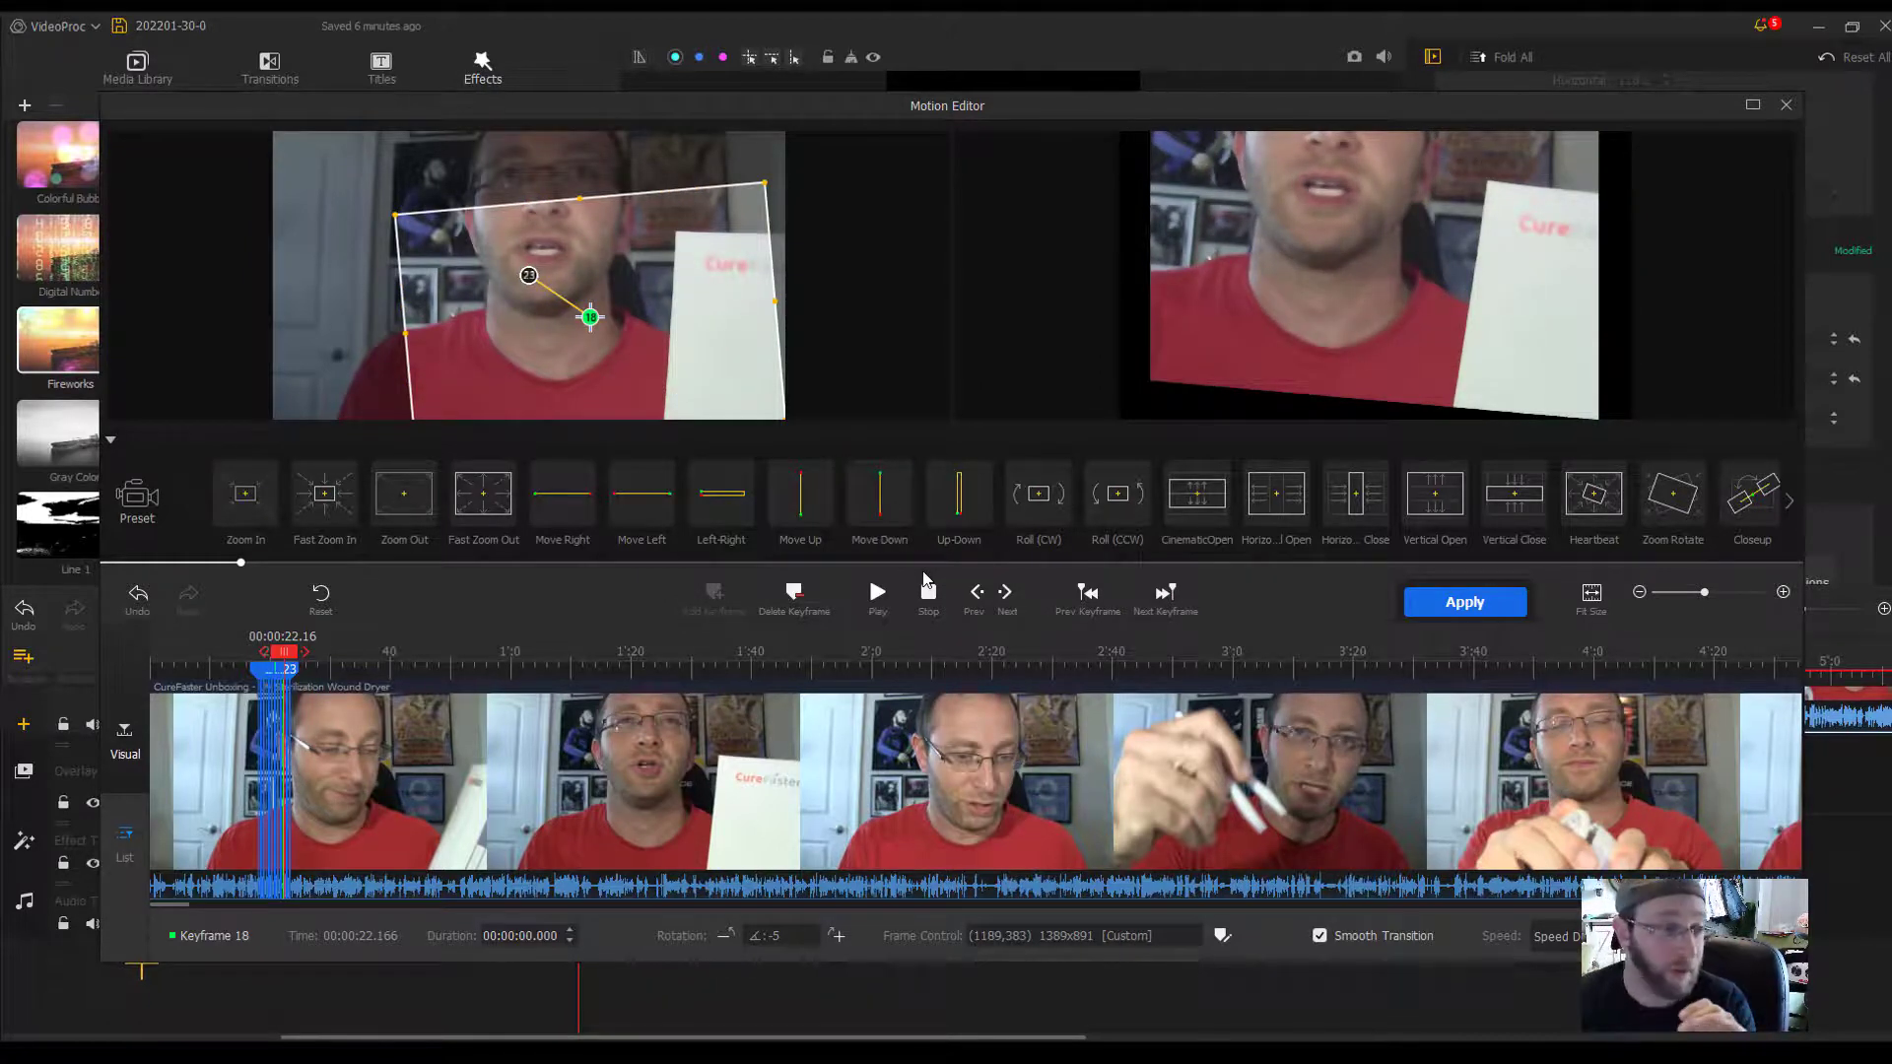
click(1785, 104)
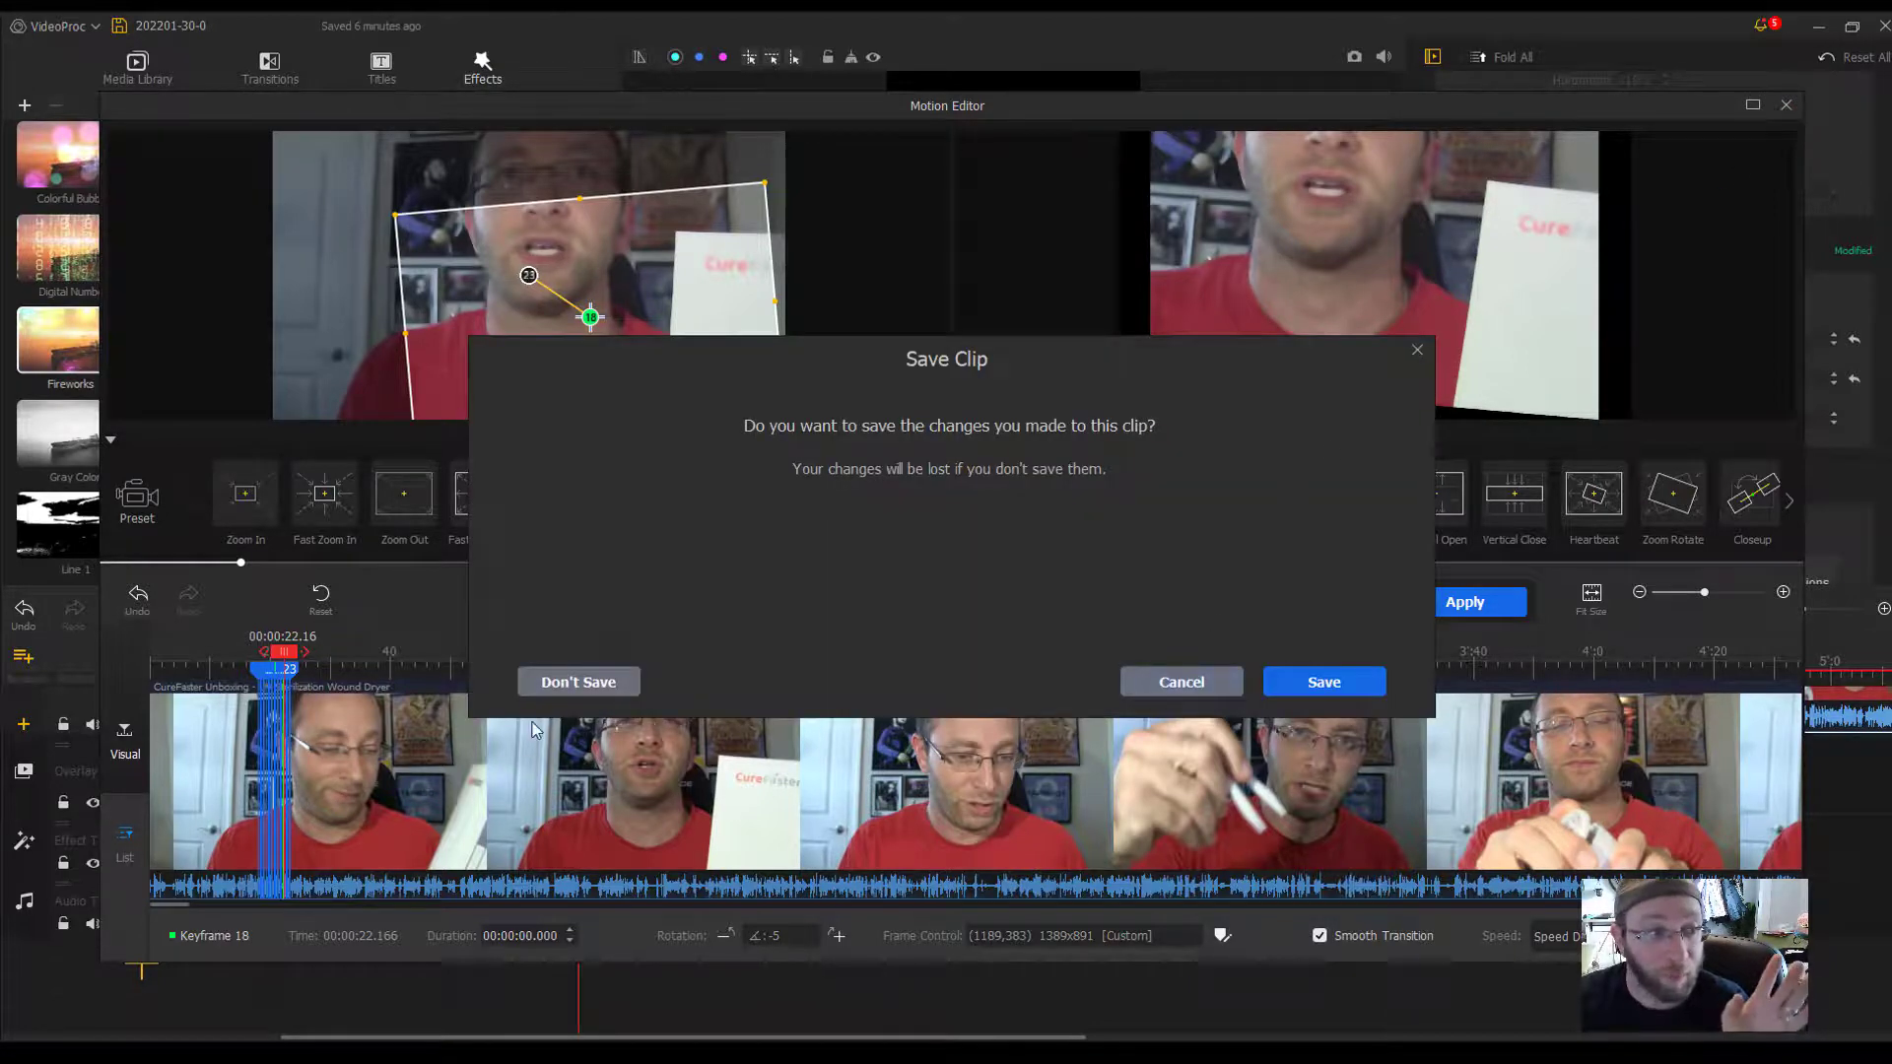
click(578, 685)
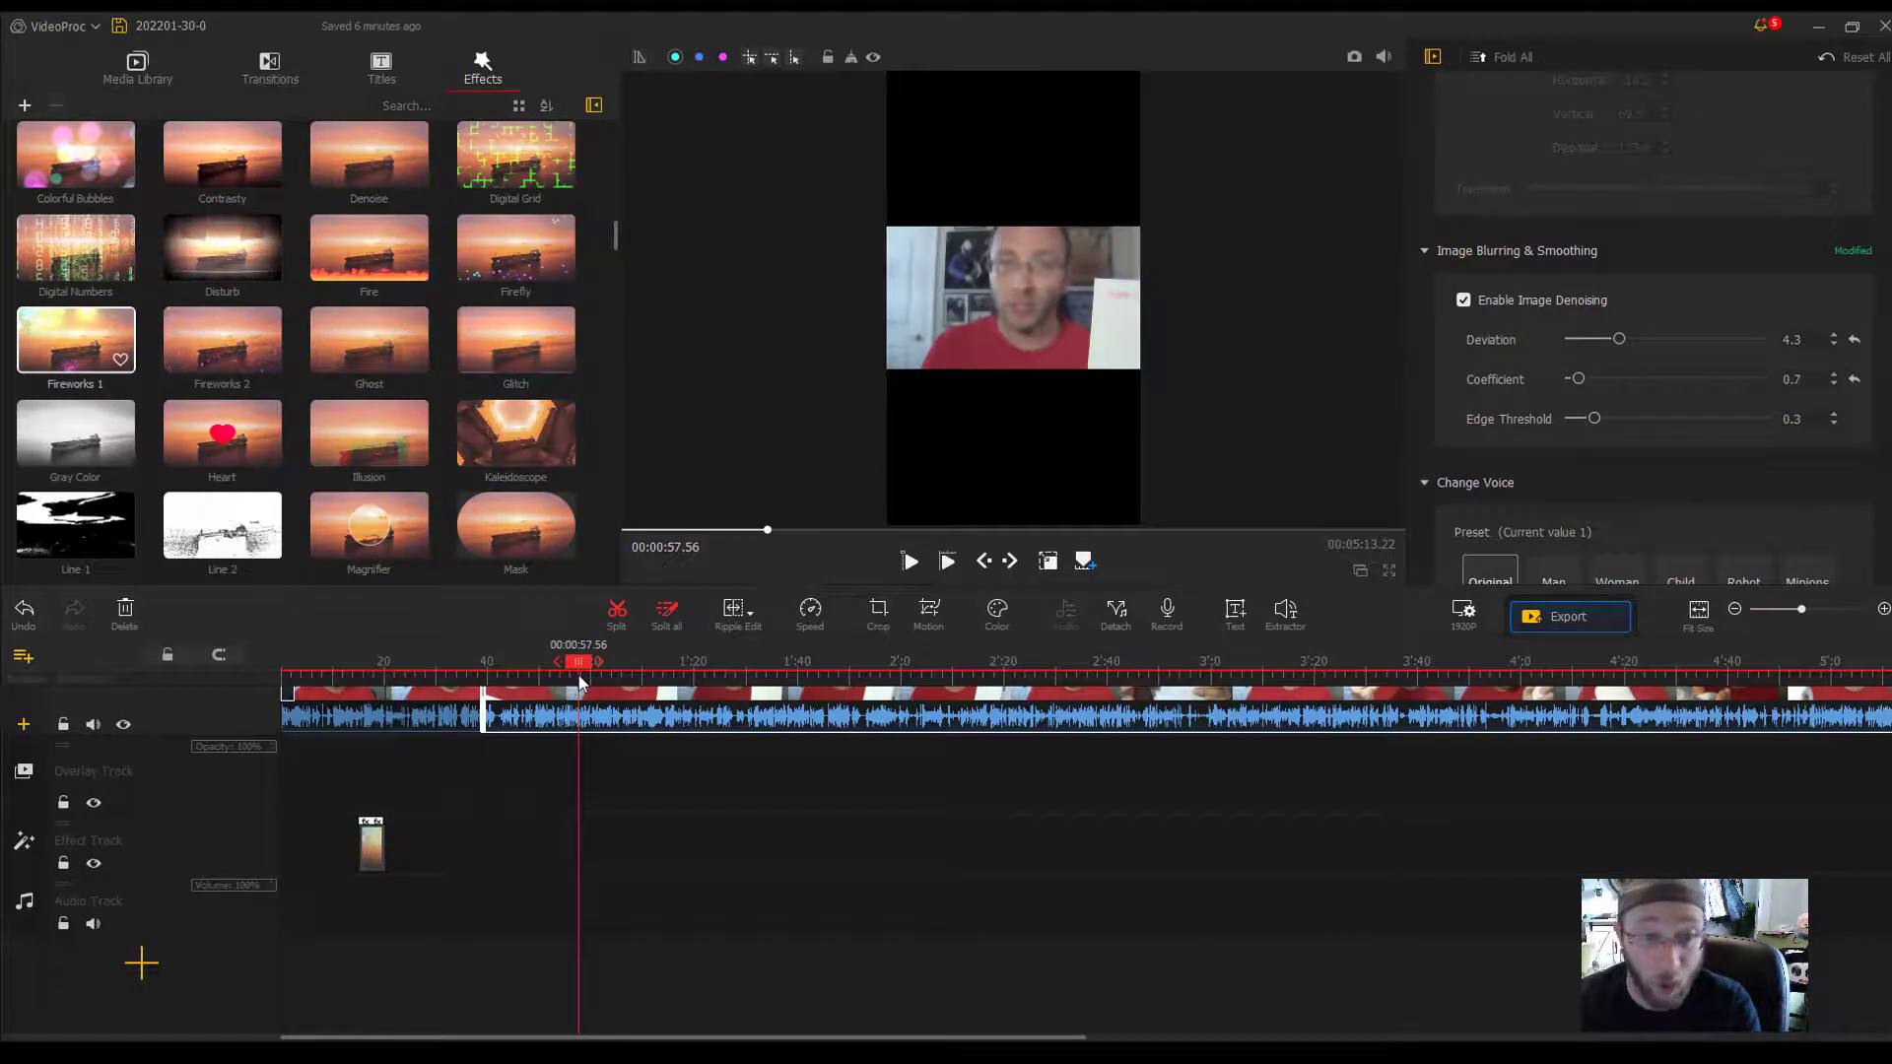